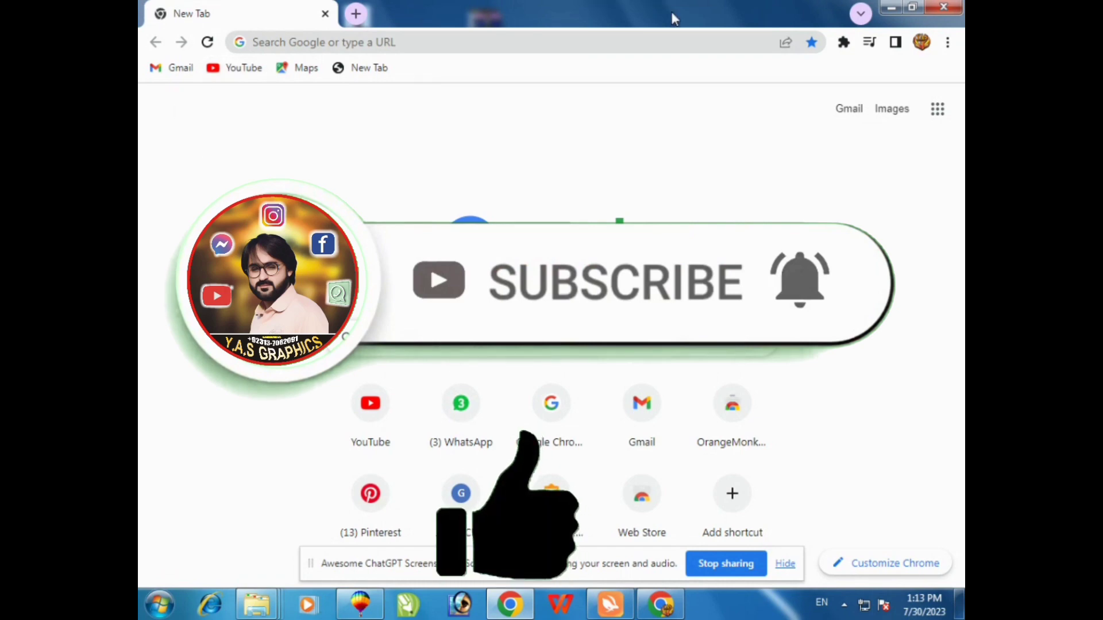
Switch to CorelDRAW and move the first thumbnail of the top row out of the 12-thumbnail sheet onto the empty canvas.
click(361, 608)
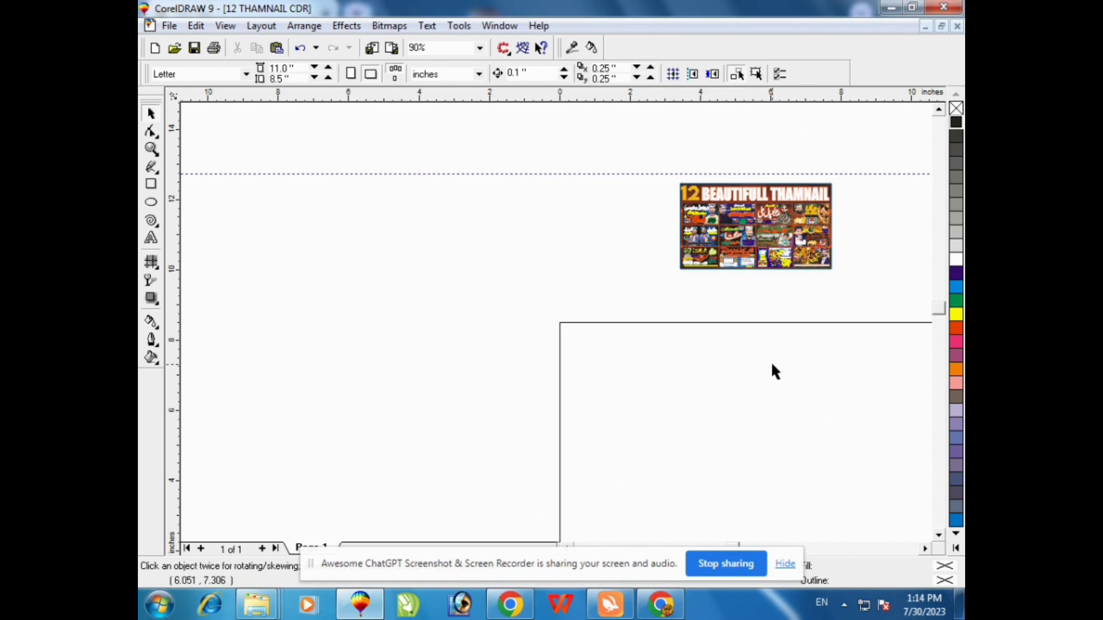
key(F4)
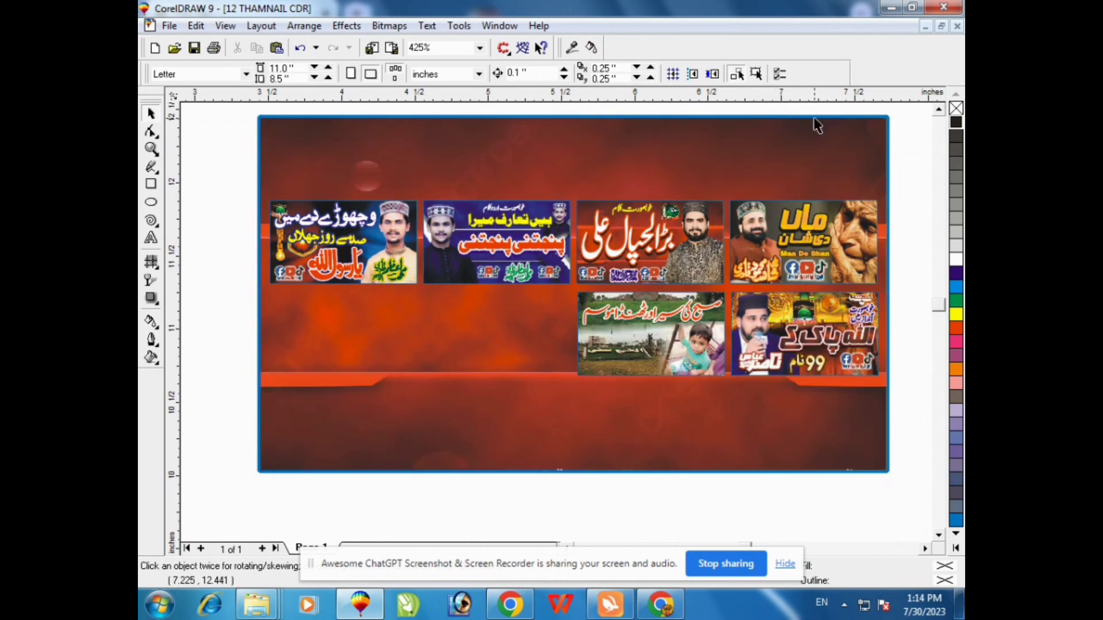
click(407, 247)
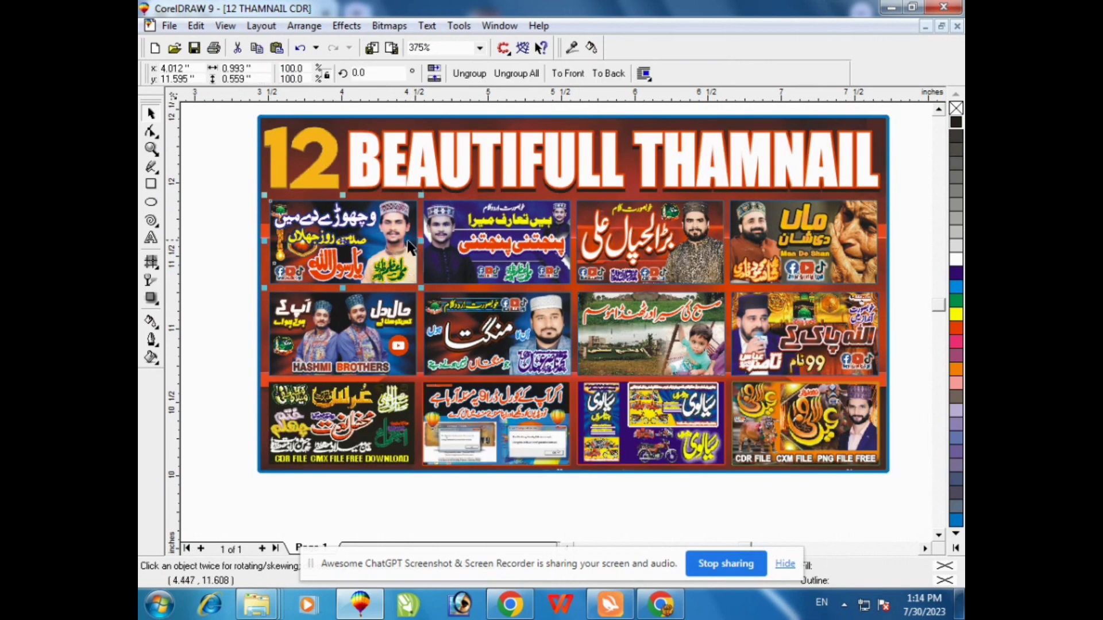
drag(373, 251, 205, 224)
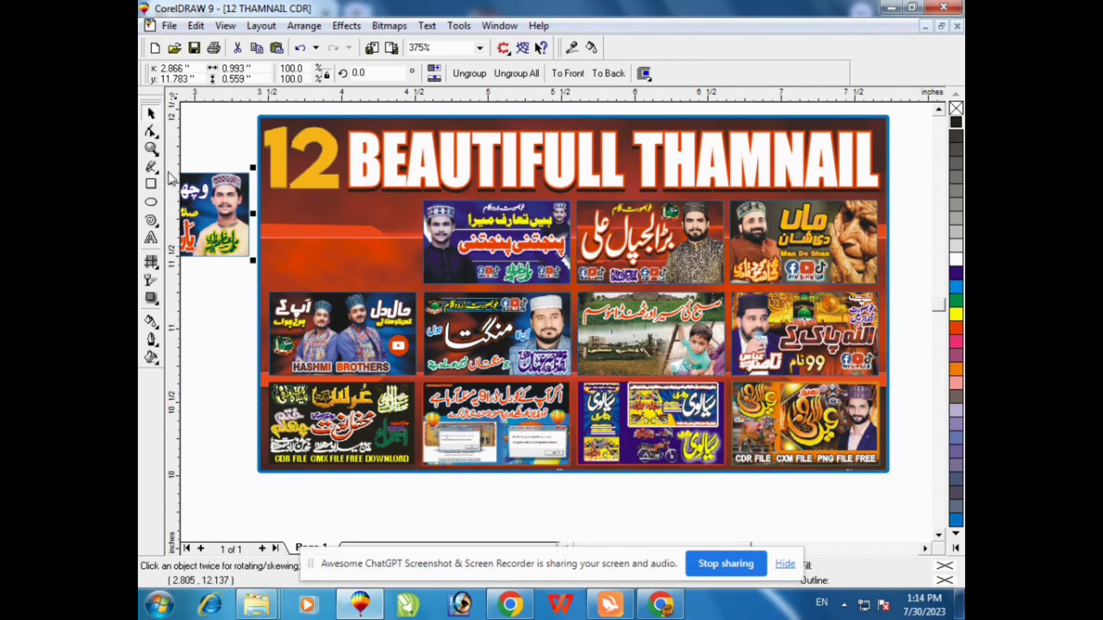
Shift the extracted blue-and-red thumbnail further away from the sheet and ungroup it.
click(153, 150)
drag(279, 155, 147, 304)
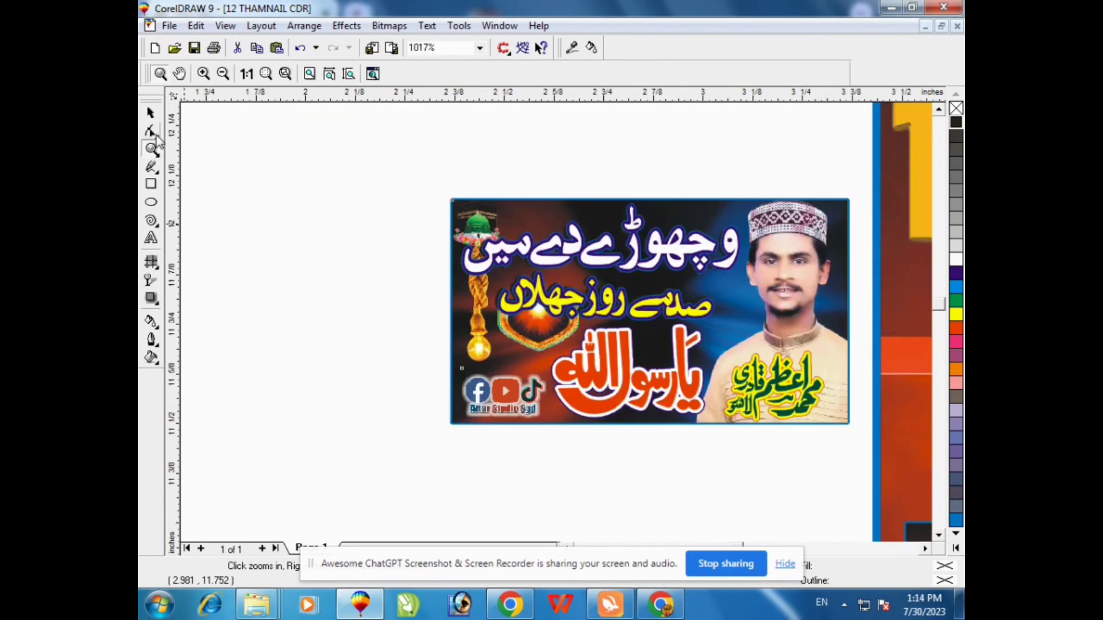
click(150, 114)
click(714, 271)
drag(630, 225, 506, 165)
right_click(463, 152)
click(500, 179)
click(504, 109)
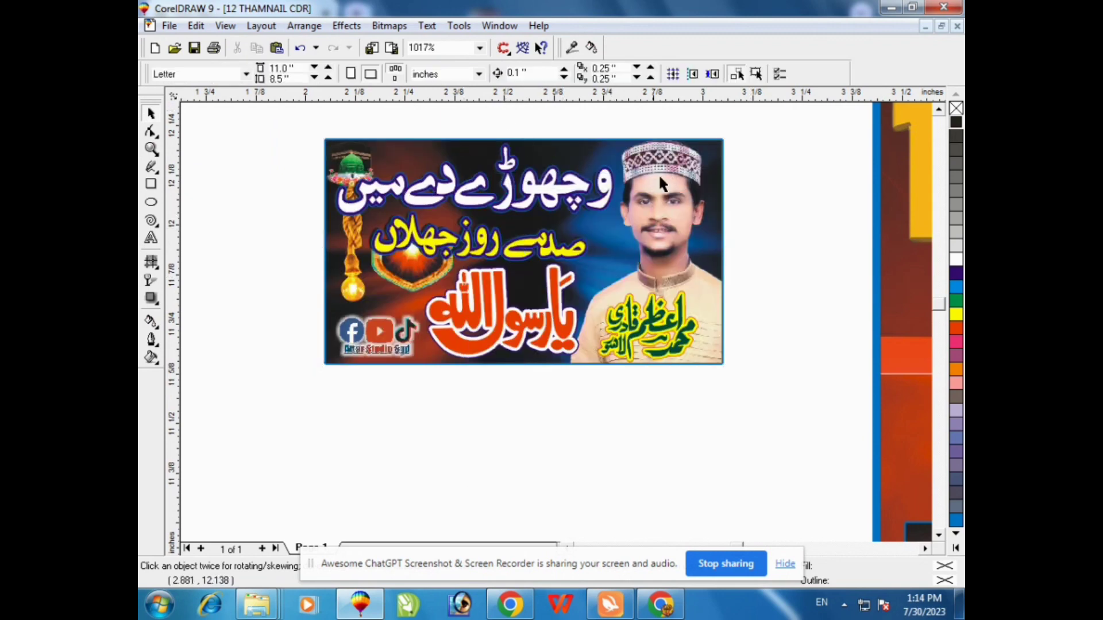
Edit the thumbnail's PowerClip contents, moving the portrait, glowing ornament, rope lamp and green-dome image off the background, and finish editing.
right_click(655, 163)
click(694, 190)
drag(653, 226, 849, 236)
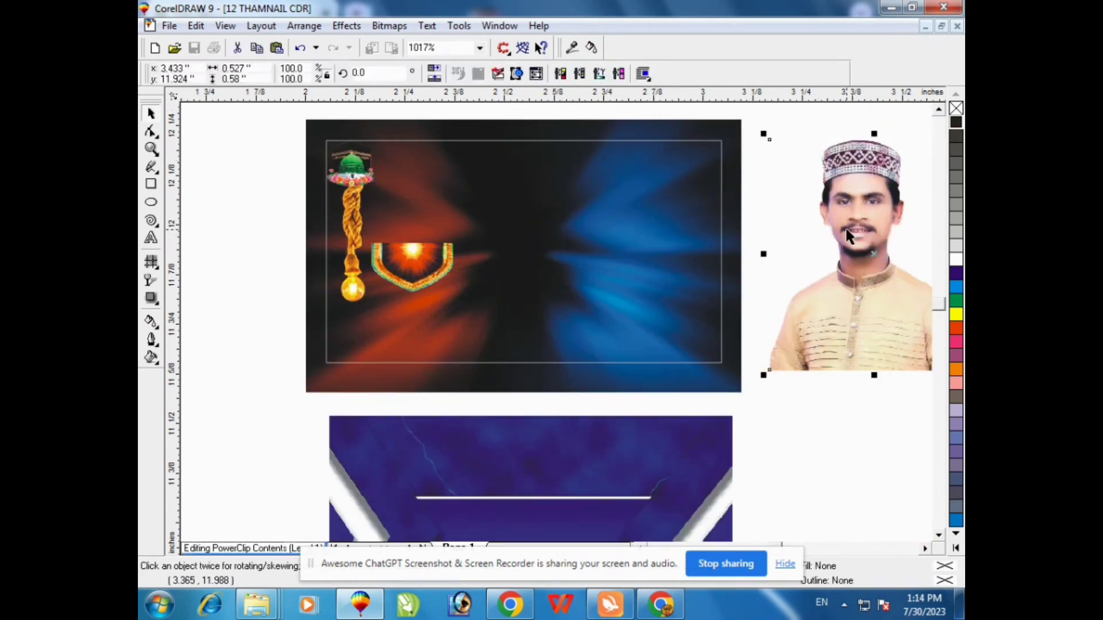
drag(419, 266, 204, 242)
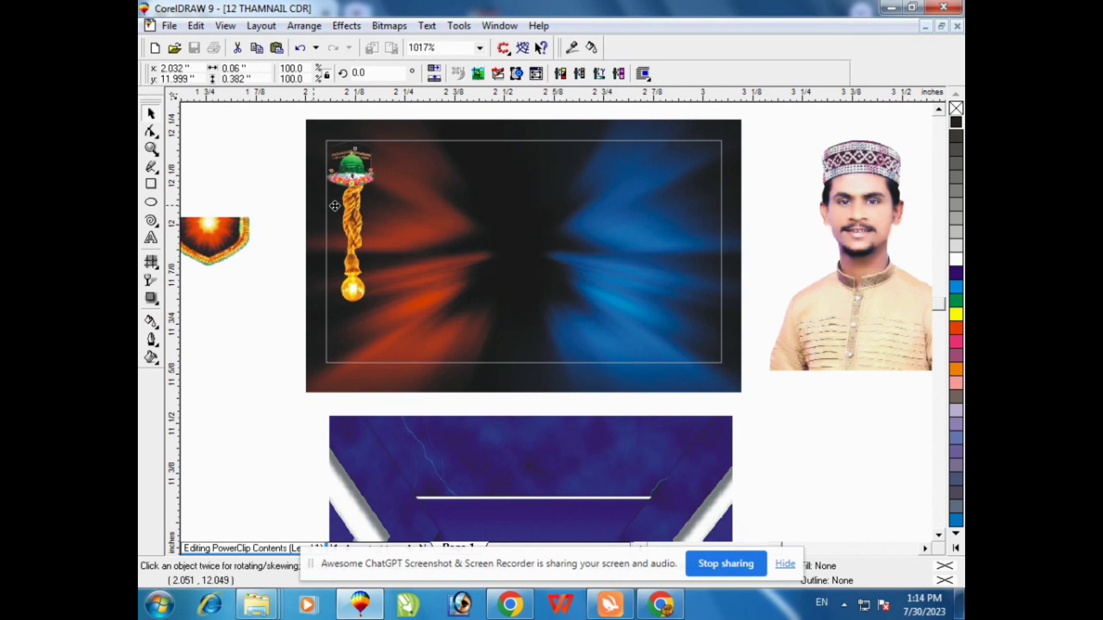
drag(352, 241, 258, 242)
drag(351, 167, 259, 170)
right_click(419, 173)
click(476, 191)
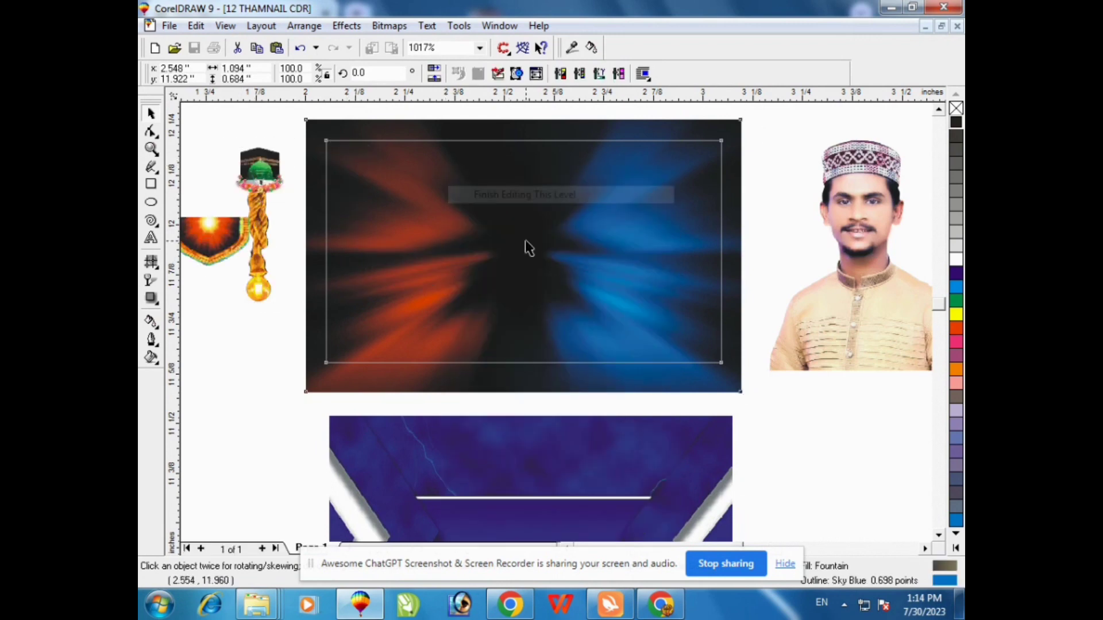
Try to move the two-line Urdu headline above the thumbnail background, and undo the move.
click(459, 167)
drag(458, 167, 451, 109)
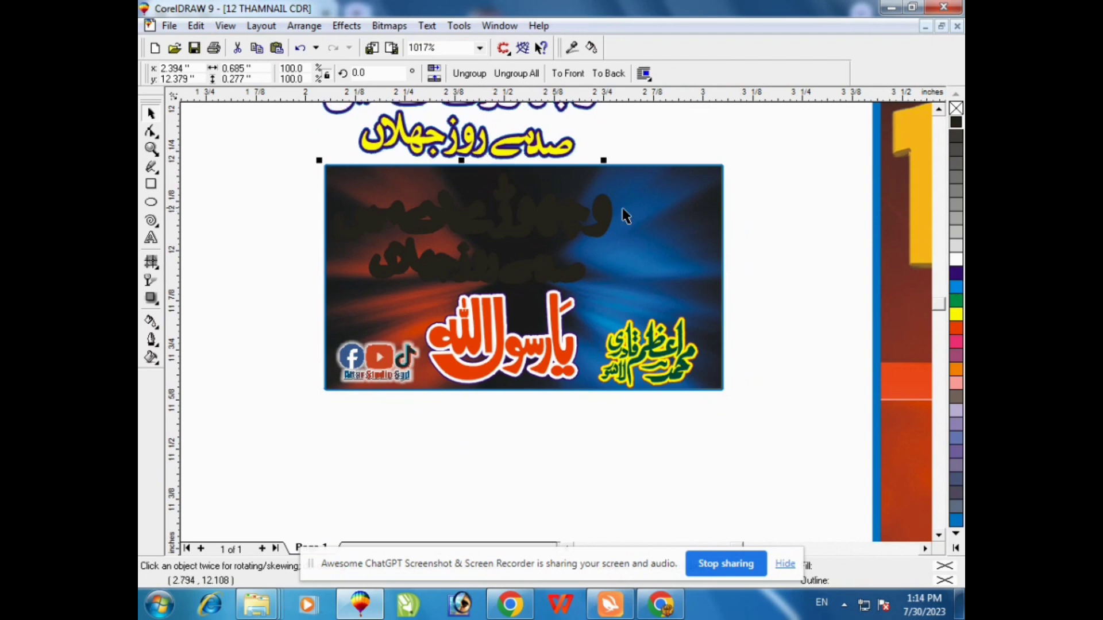
click(937, 114)
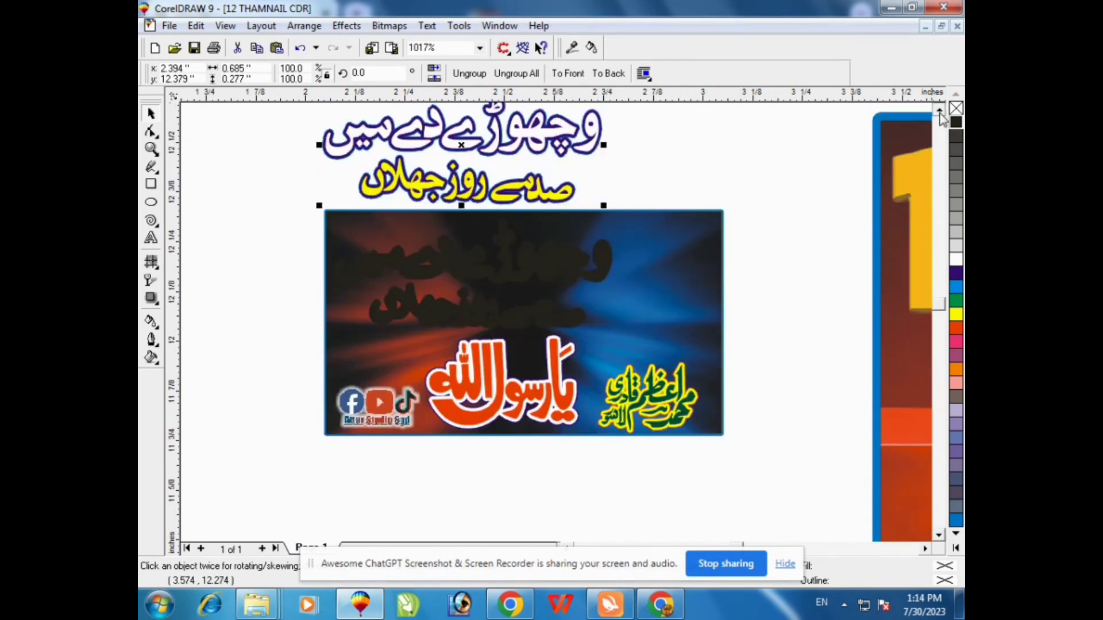
click(937, 113)
key(ctrl+z)
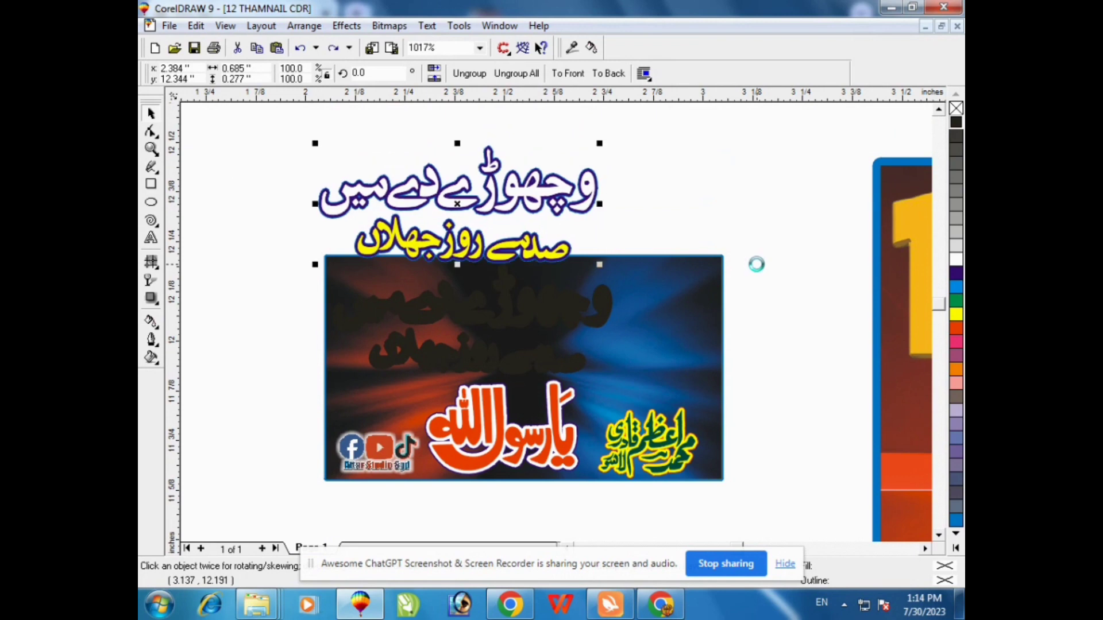
click(655, 443)
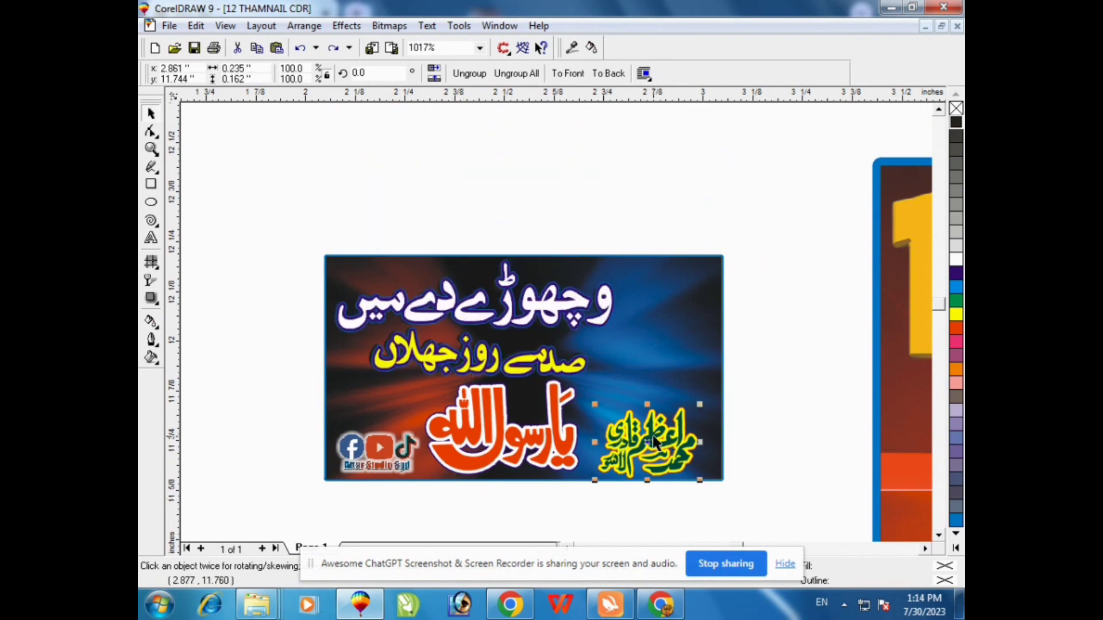
click(258, 458)
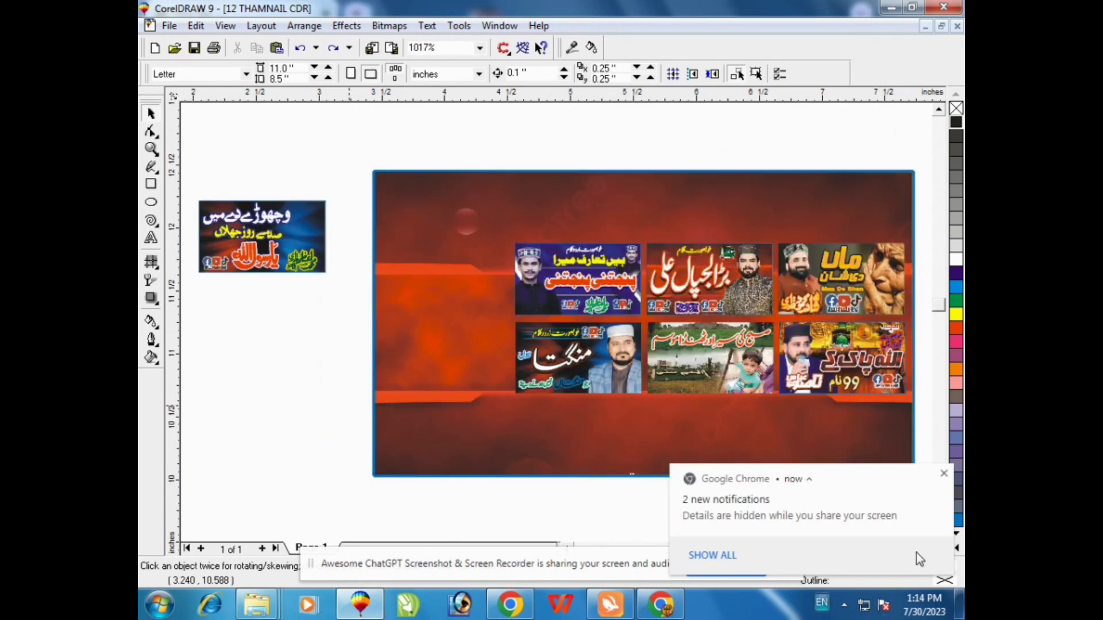
Move the two-singer thumbnail from the second row out of the sheet, placing it below the first extracted thumbnail.
click(944, 474)
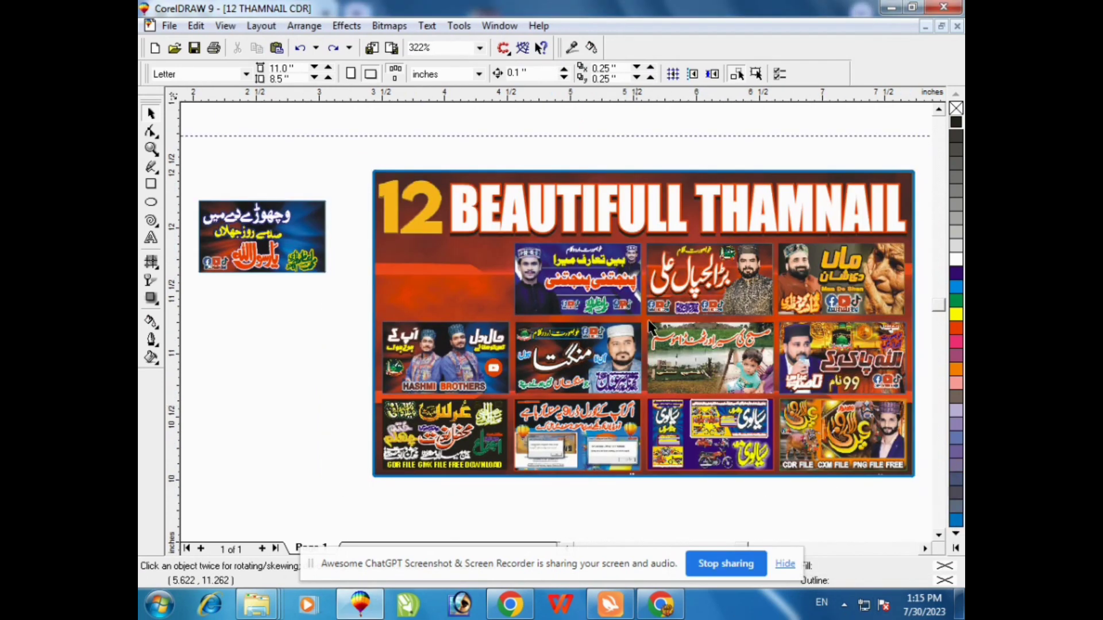
click(573, 281)
drag(473, 351, 249, 323)
click(151, 149)
drag(308, 287, 185, 373)
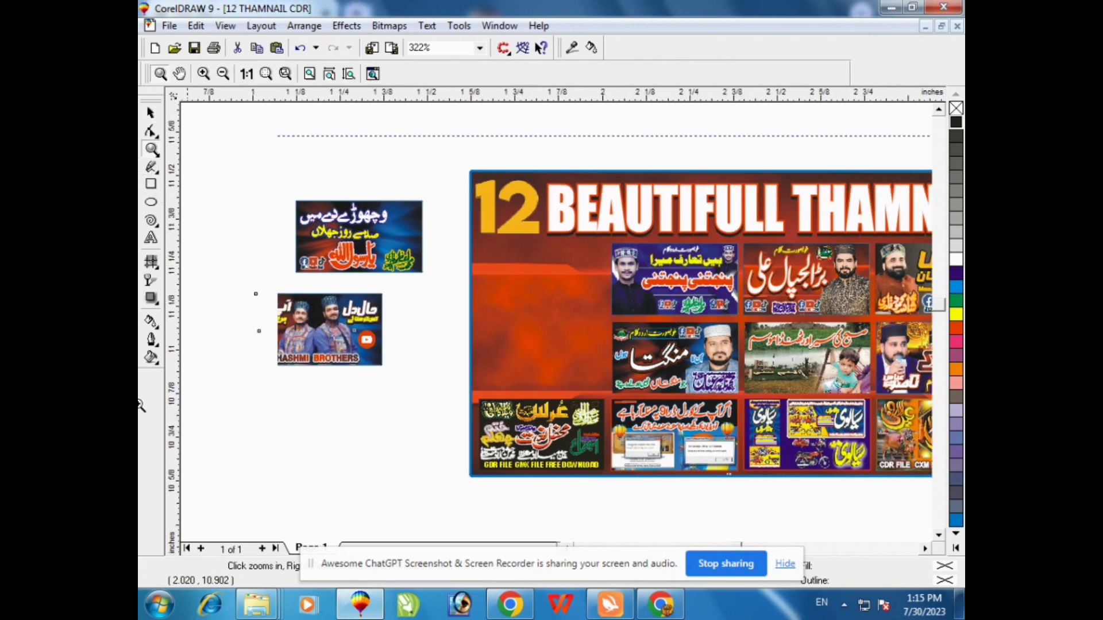
Shift the two-singer thumbnail onto clear canvas, ungroup it and move its right-hand headline off the background.
click(150, 113)
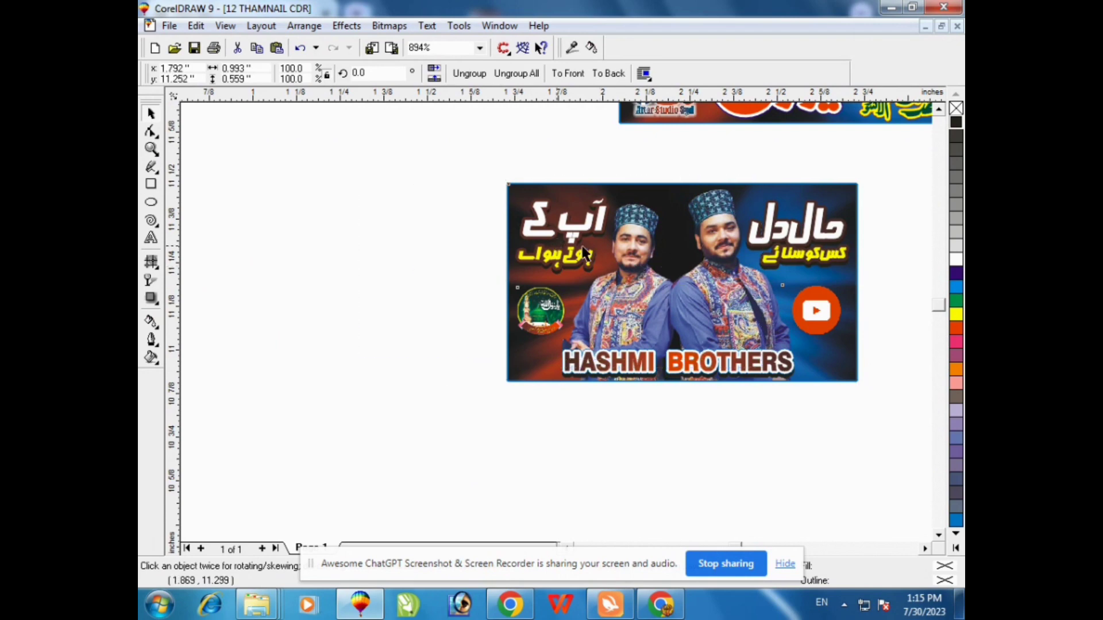
drag(700, 242, 543, 221)
right_click(543, 221)
click(575, 231)
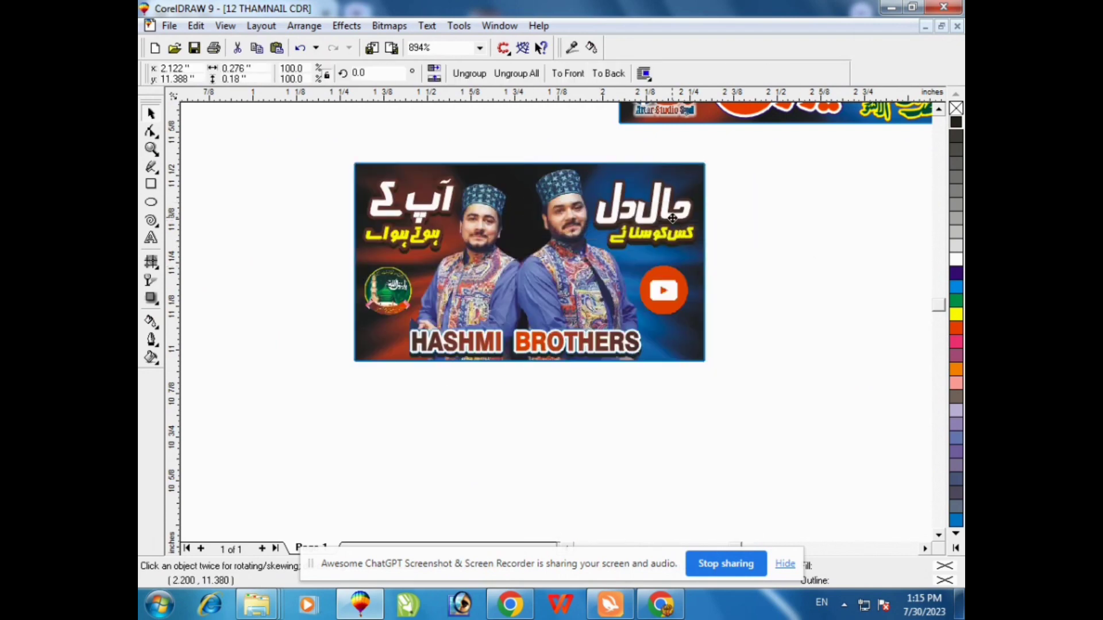
drag(761, 192, 762, 192)
Move the left-hand headline, round badge, YouTube icon and name lettering off the two-singer thumbnail.
drag(422, 221, 238, 201)
click(388, 290)
drag(388, 290, 272, 286)
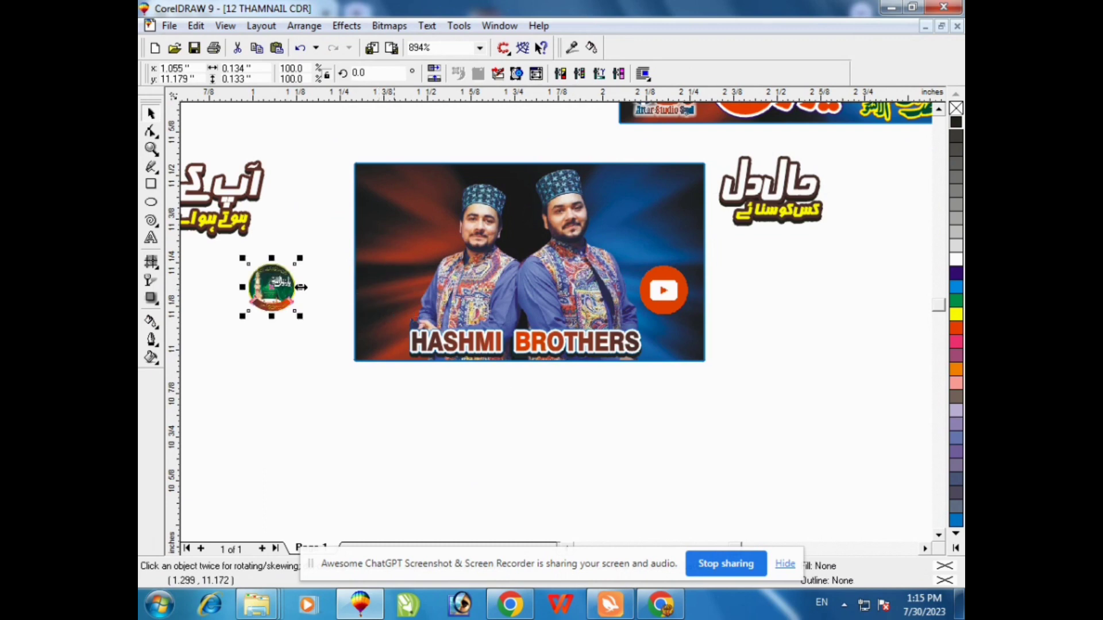
click(660, 293)
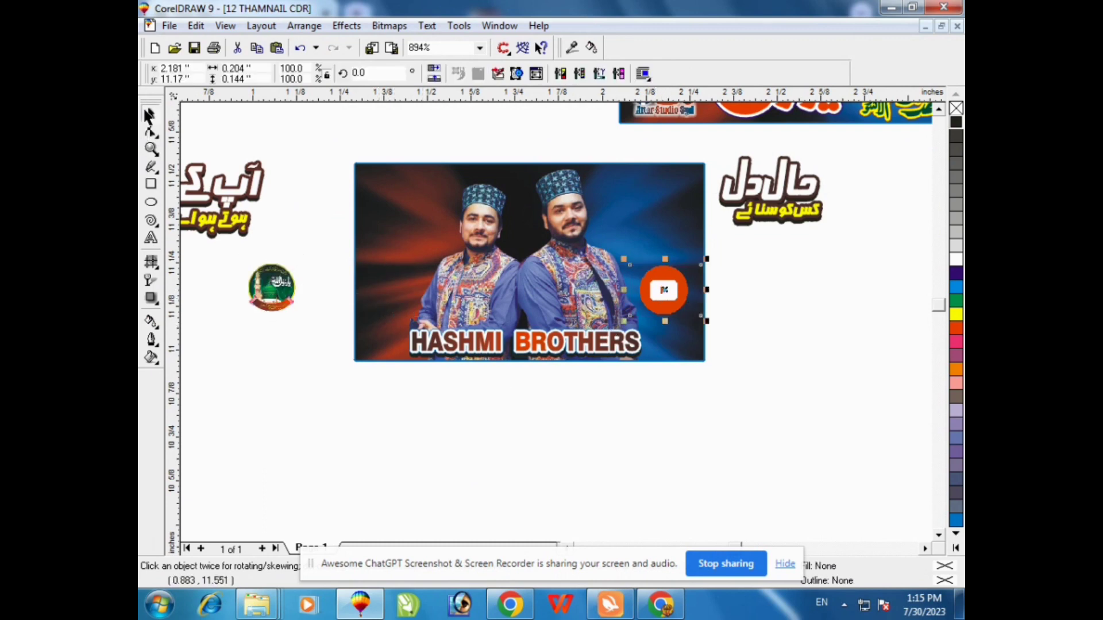
drag(652, 293, 787, 375)
drag(554, 343, 546, 405)
Open the two-singer thumbnail's PowerClip contents for editing and move the singers' cutout off the background.
right_click(553, 196)
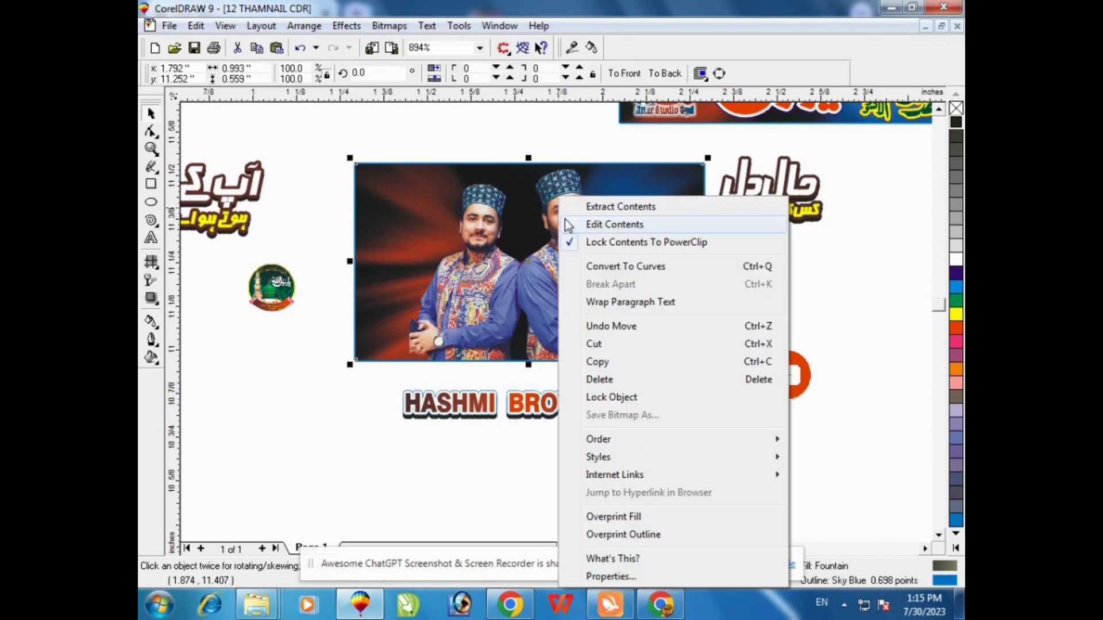
click(595, 225)
drag(481, 313, 801, 293)
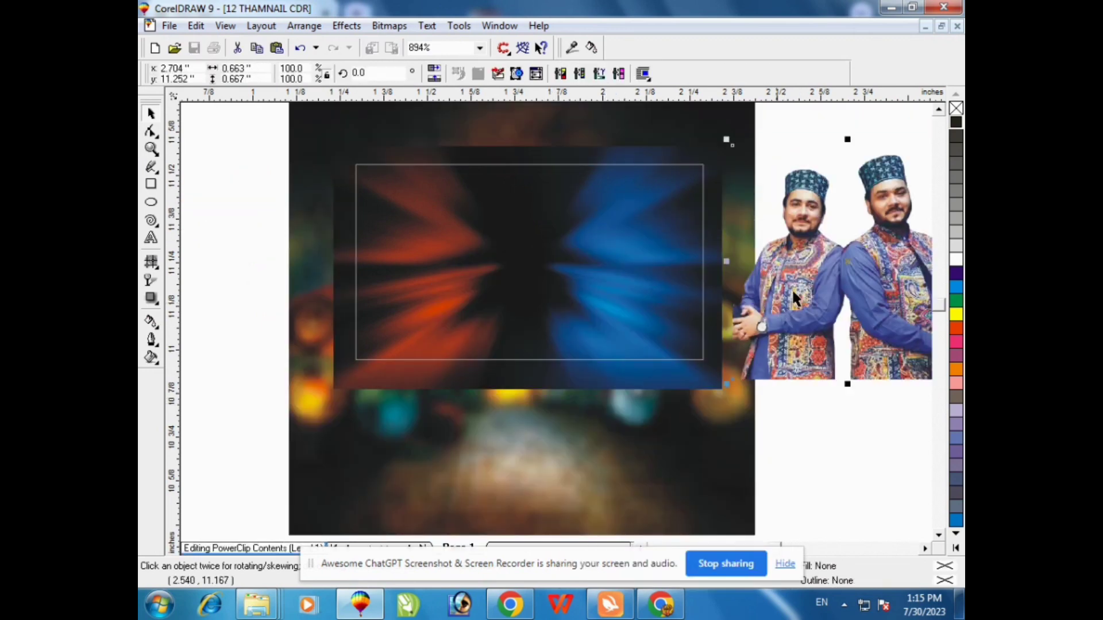
right_click(483, 201)
drag(487, 187, 341, 200)
Undo the moves of the singers' cutout, name lettering, YouTube icon, badge and left-hand headline.
key(ctrl+z)
key(ctrl+z)
key(ctrl+z)
key(ctrl+z)
key(ctrl+z)
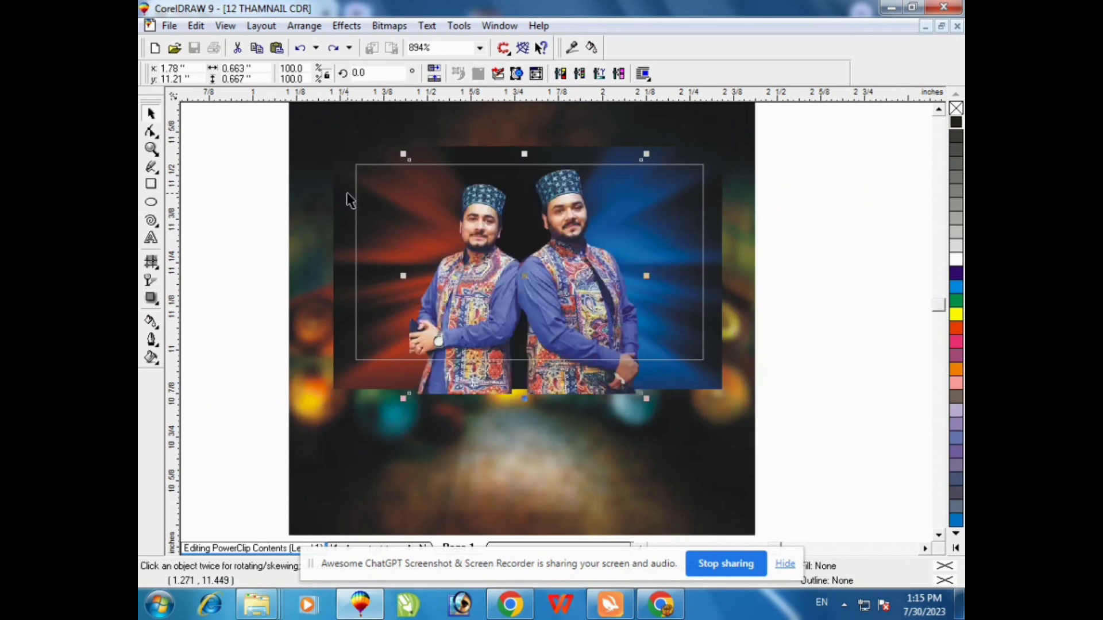
key(ctrl+z)
key(ctrl+z)
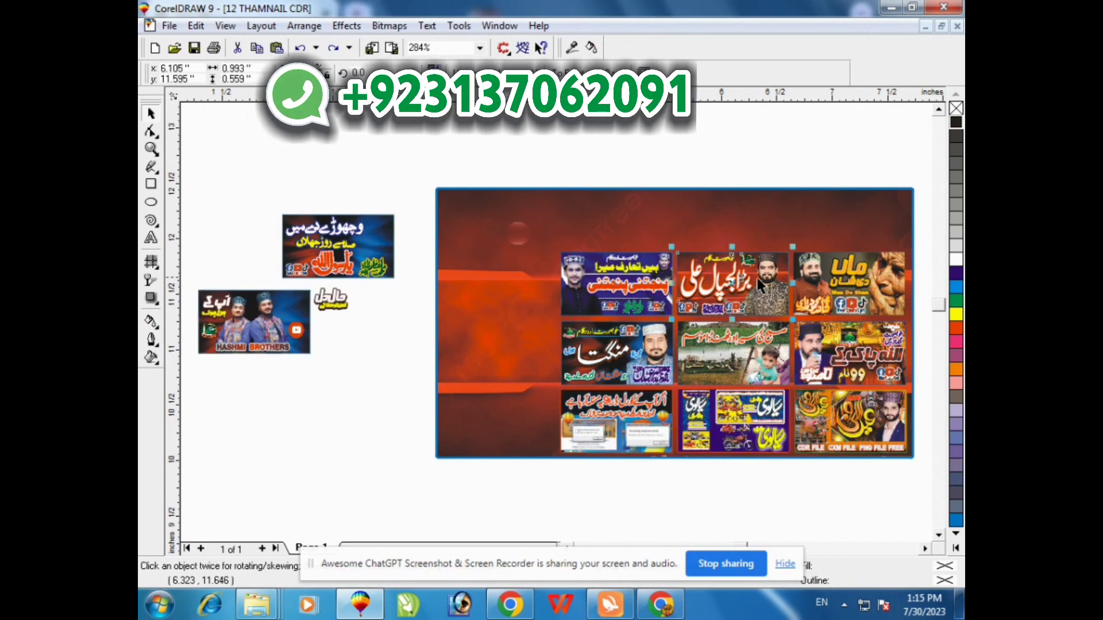
Move the third thumbnail of the top row out of the sheet, placing it below the two-singer thumbnail.
drag(753, 275, 324, 386)
click(151, 149)
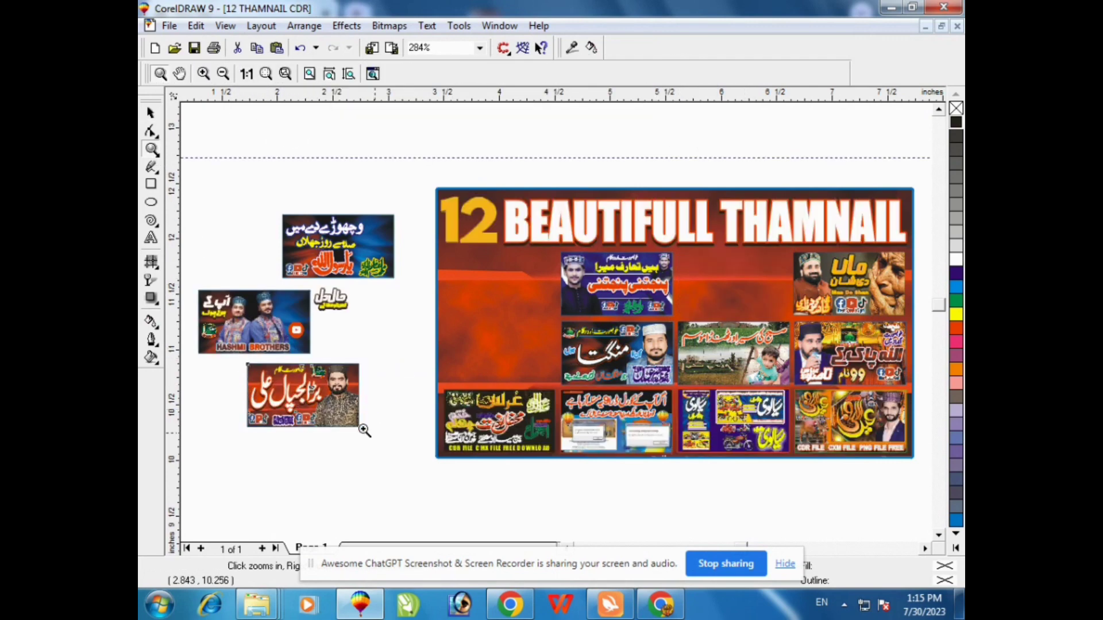
drag(365, 431, 288, 371)
click(160, 114)
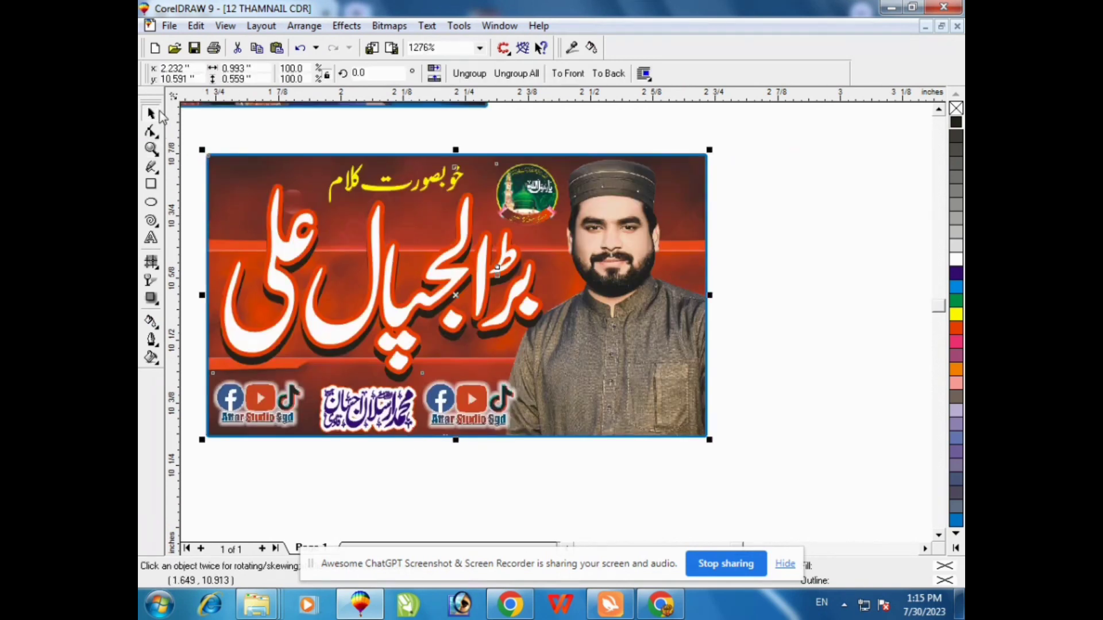
Ungroup the extracted red thumbnail and move its round green-dome badge beyond the right edge of the background.
right_click(266, 170)
click(325, 200)
click(532, 199)
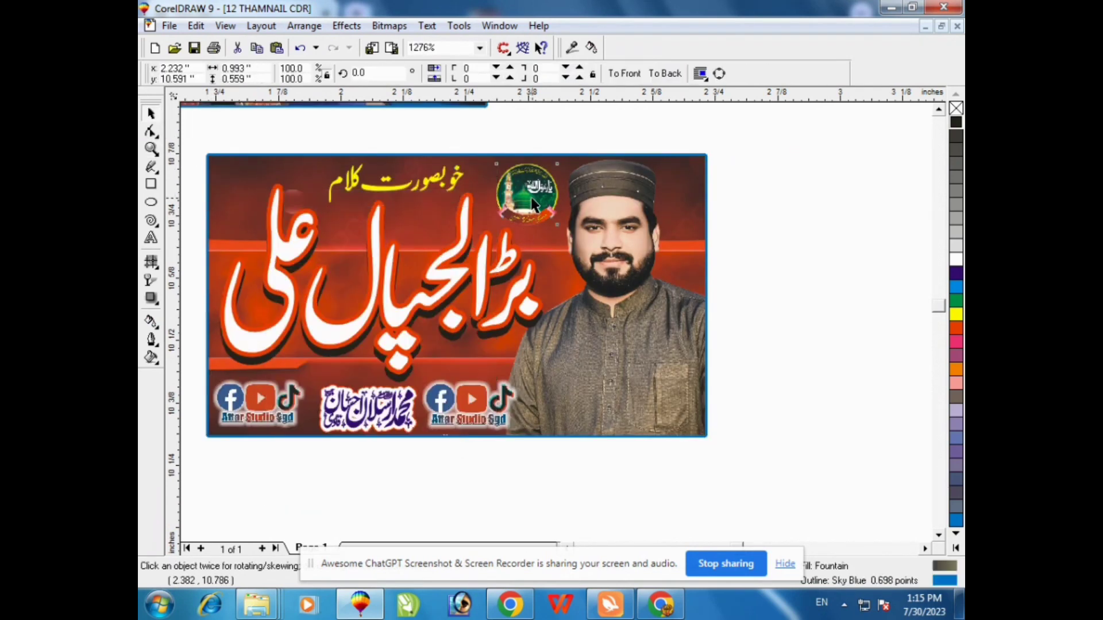
drag(534, 204, 773, 161)
Edit the red thumbnail's PowerClip contents, moving the portrait to the right off the background, and finish editing the level.
click(628, 213)
right_click(628, 214)
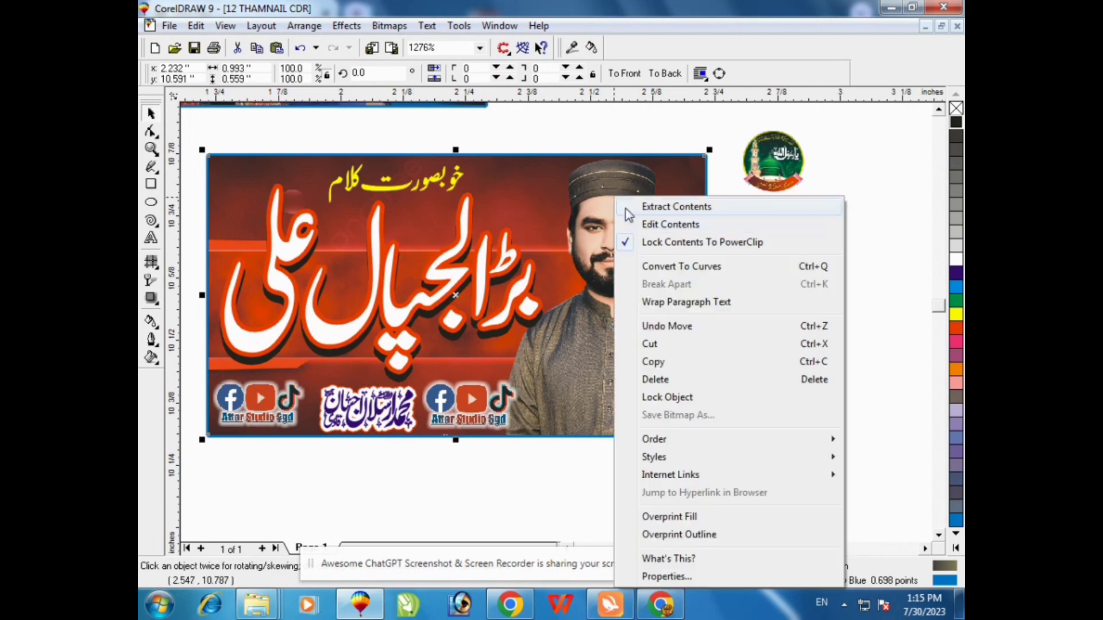
click(666, 224)
right_click(480, 206)
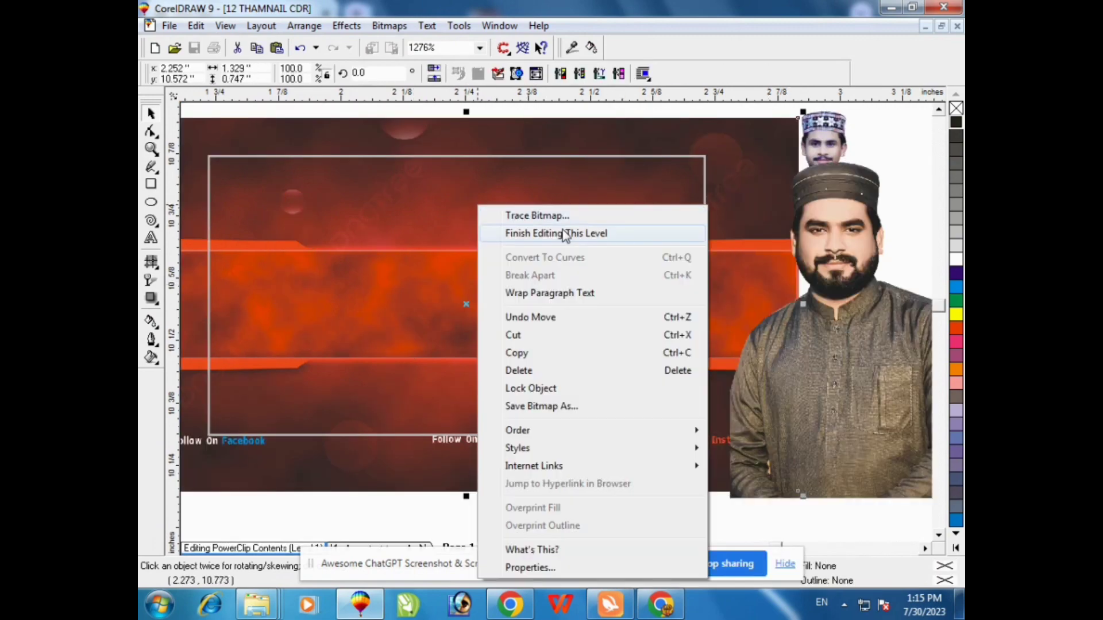
click(566, 234)
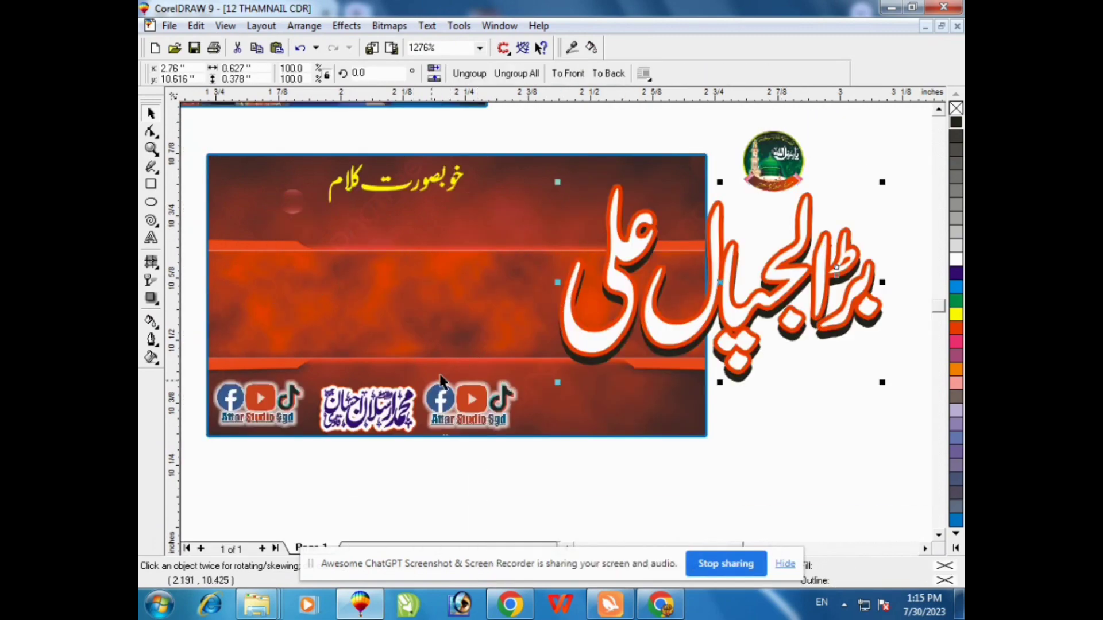
Move the singer's name lettering, both social-media icon groups and the yellow caption off the red background.
drag(371, 408, 545, 491)
drag(471, 402, 598, 458)
click(258, 400)
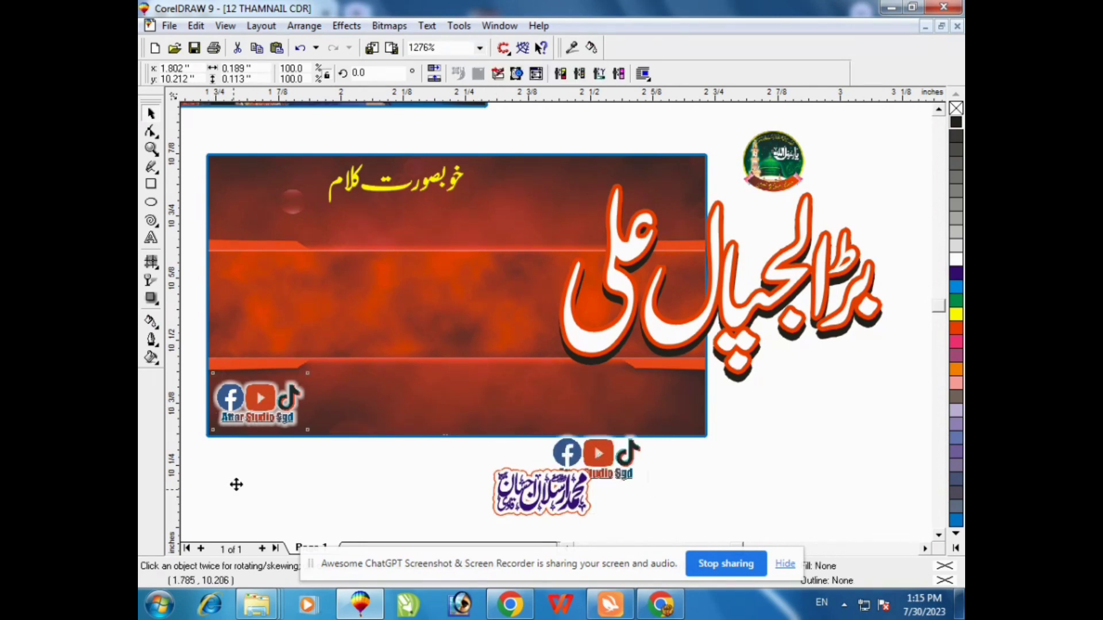
drag(236, 484, 236, 484)
drag(382, 192, 325, 135)
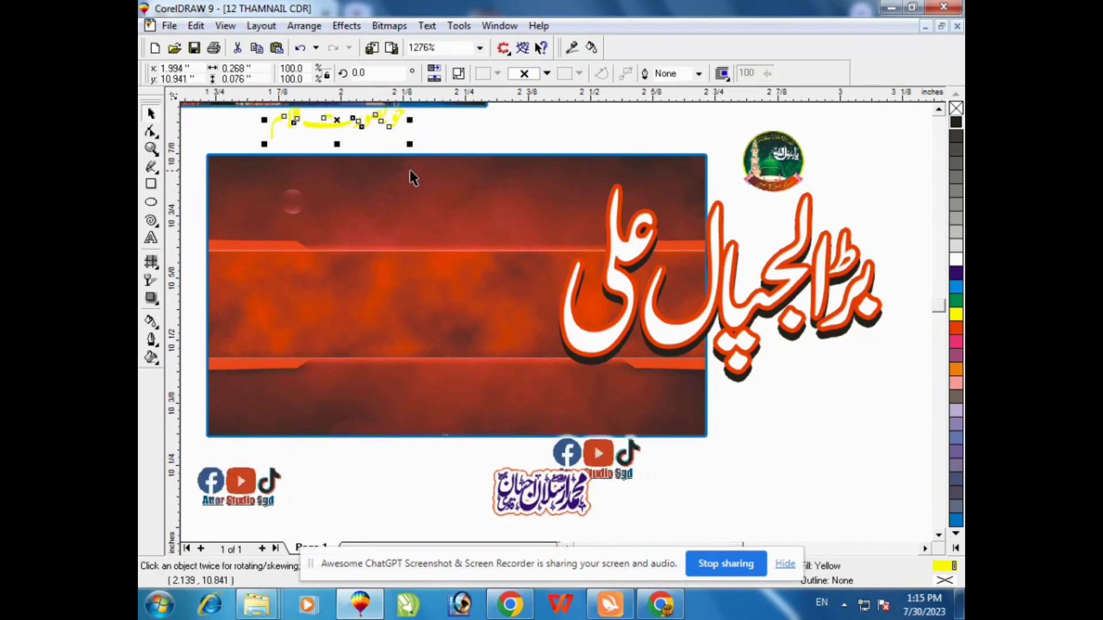
Move the "Maa De Shan" thumbnail out of the sheet, placing it above the other extracted thumbnails.
key(F3)
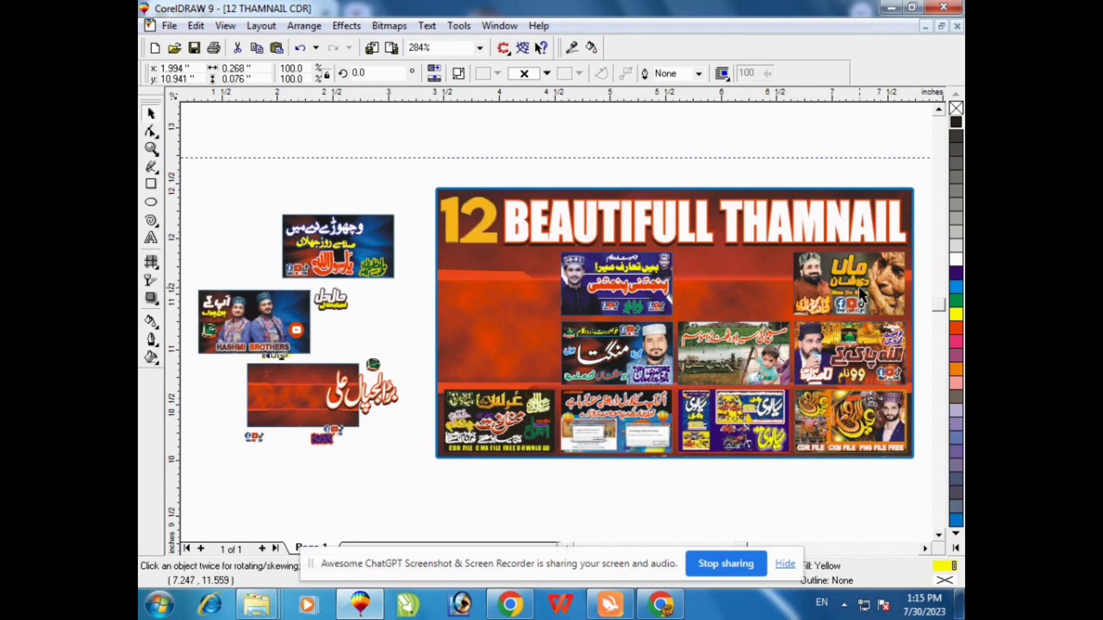
drag(876, 291, 333, 180)
click(151, 148)
drag(253, 132, 413, 209)
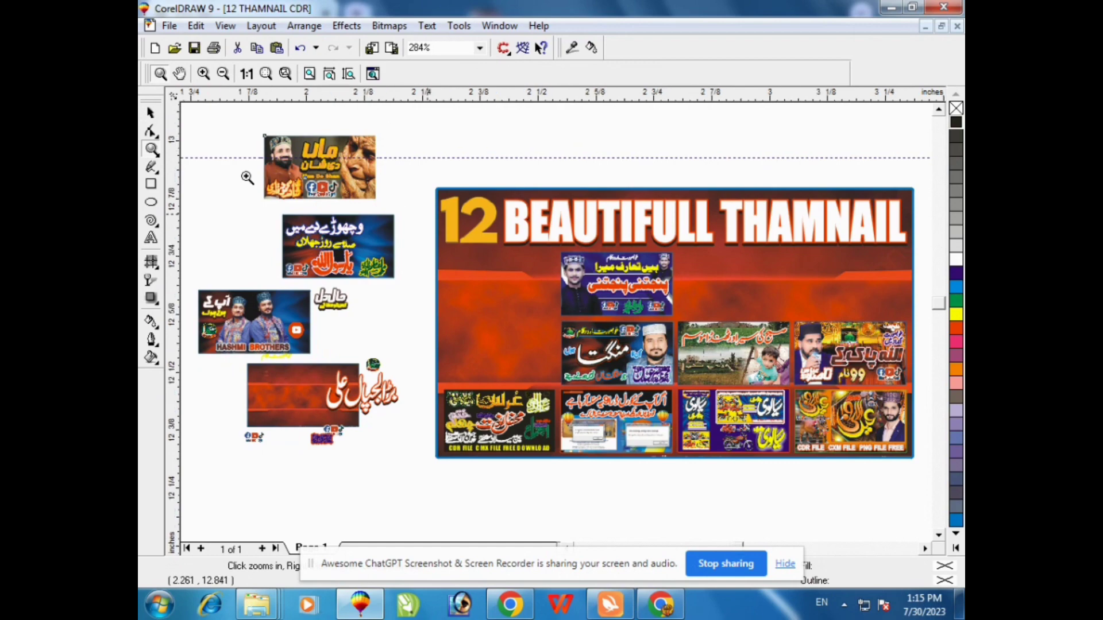
Ungroup the "Maa De Shan" thumbnail.
click(152, 113)
click(374, 226)
right_click(322, 206)
click(377, 235)
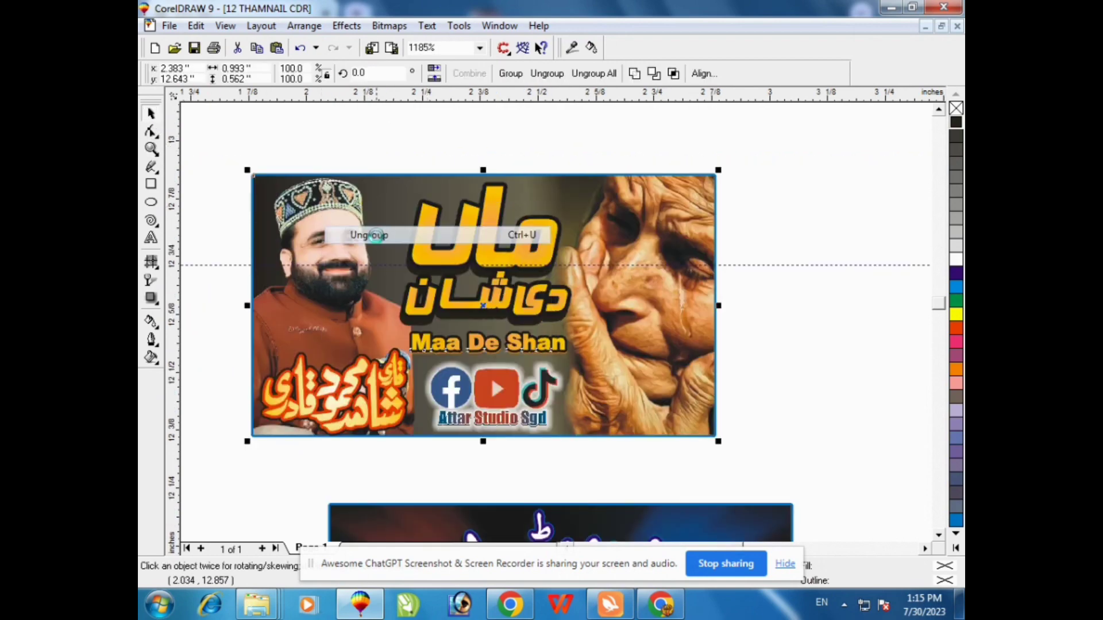
Move the "Maa De Shan" title lettering off to the right of the thumbnail and the singer's name lettering above it.
drag(418, 215, 840, 163)
click(332, 383)
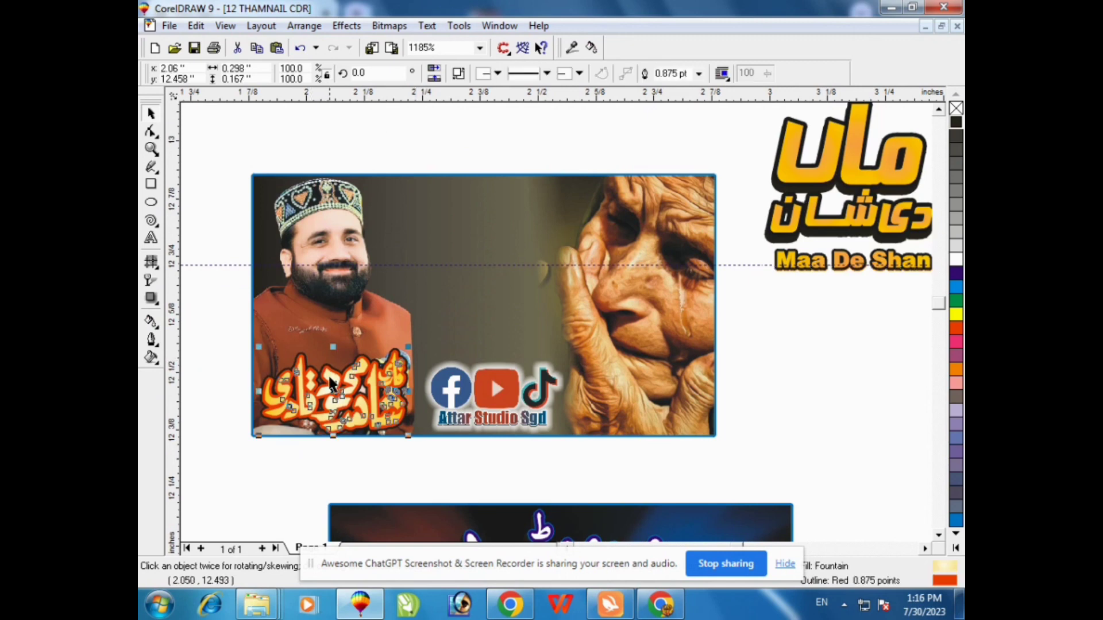
drag(242, 339, 450, 477)
drag(370, 421, 464, 145)
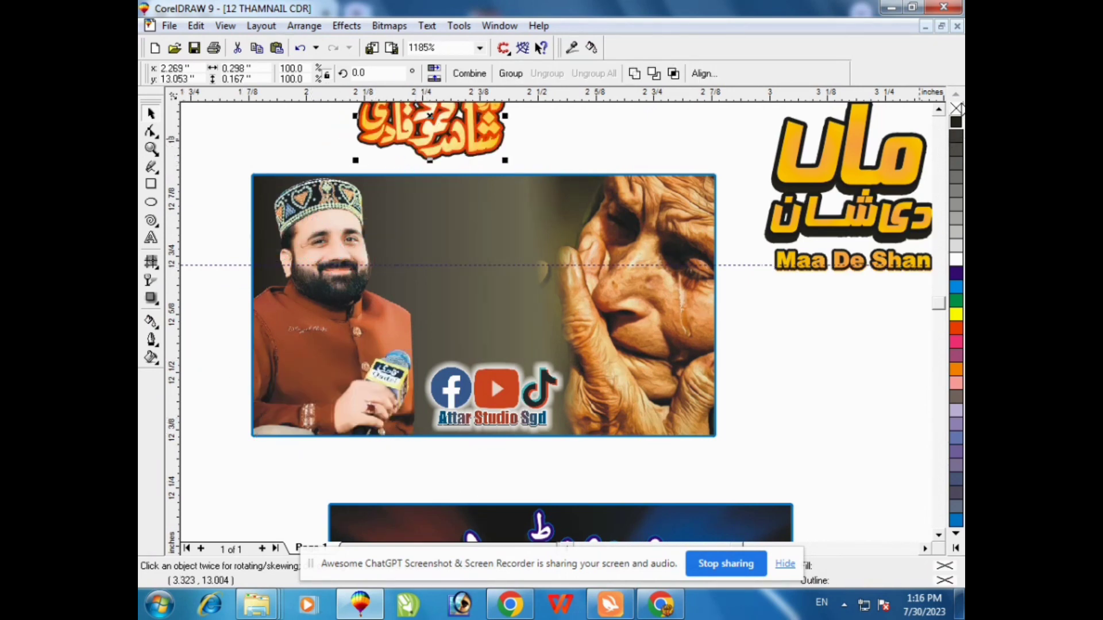
Edit the thumbnail's PowerClip contents, moving the portrait out to the left and the weeping face to the right, and finish editing the level.
click(938, 109)
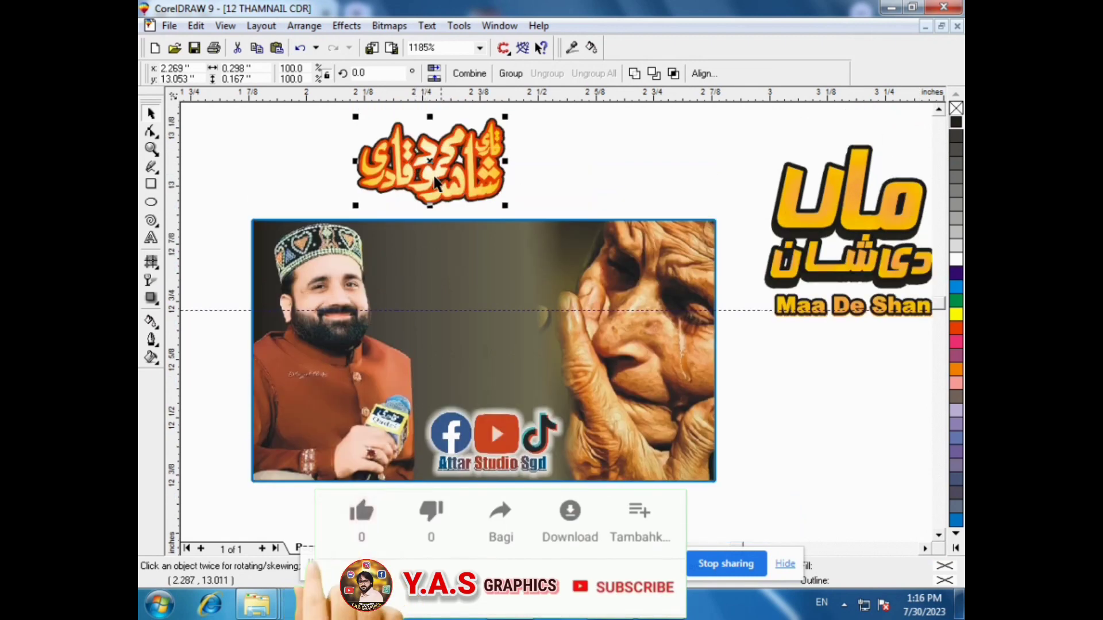
right_click(320, 248)
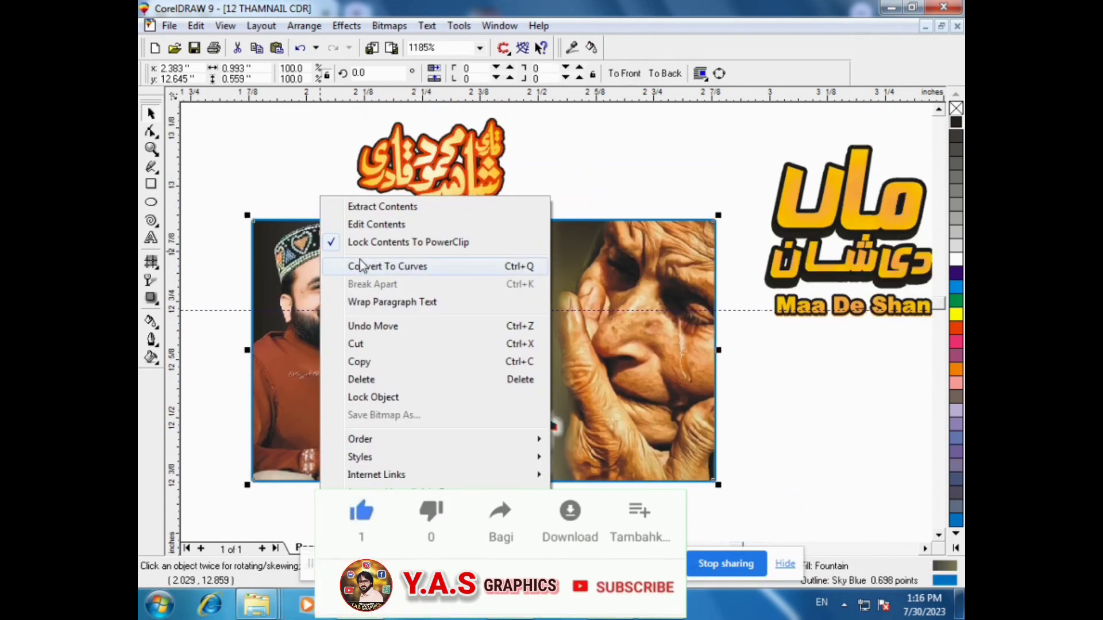
click(281, 189)
right_click(310, 276)
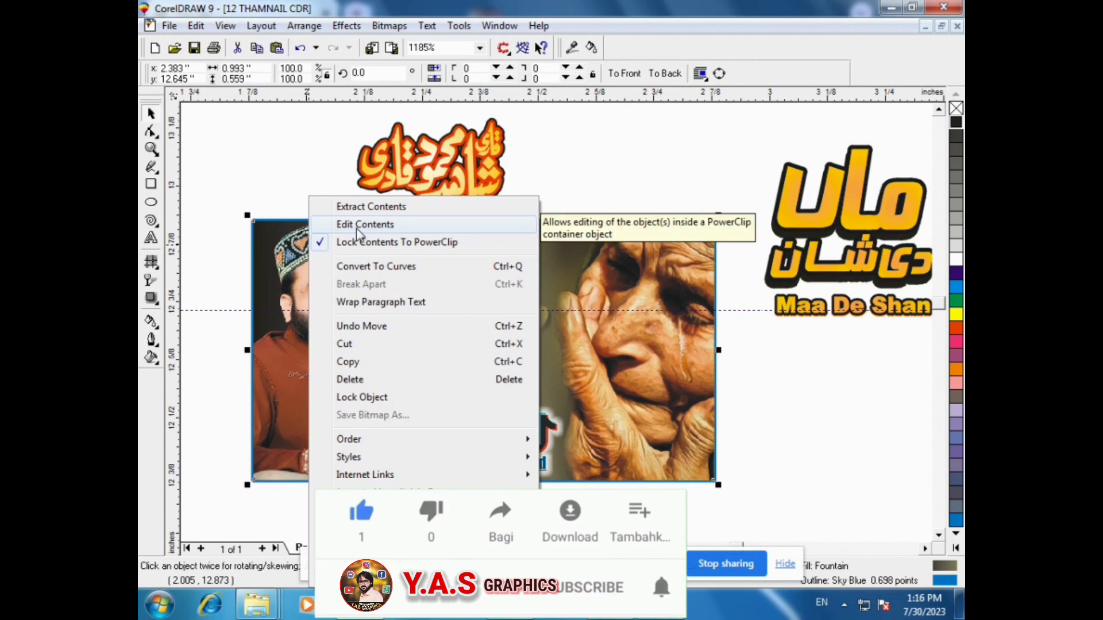
click(357, 226)
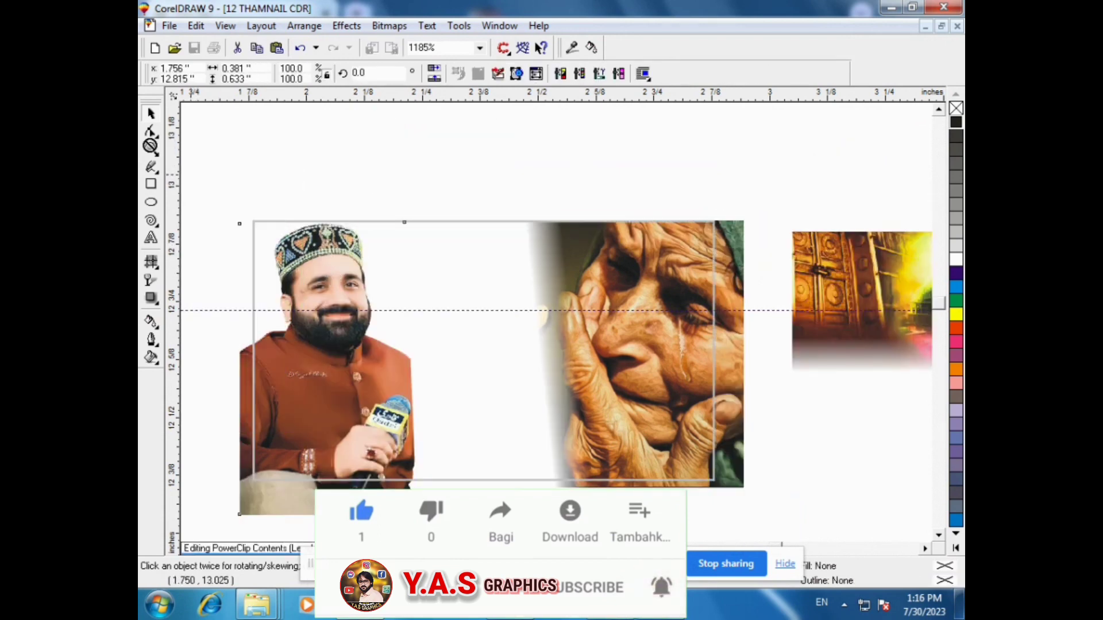
drag(150, 147, 199, 175)
drag(269, 292, 208, 272)
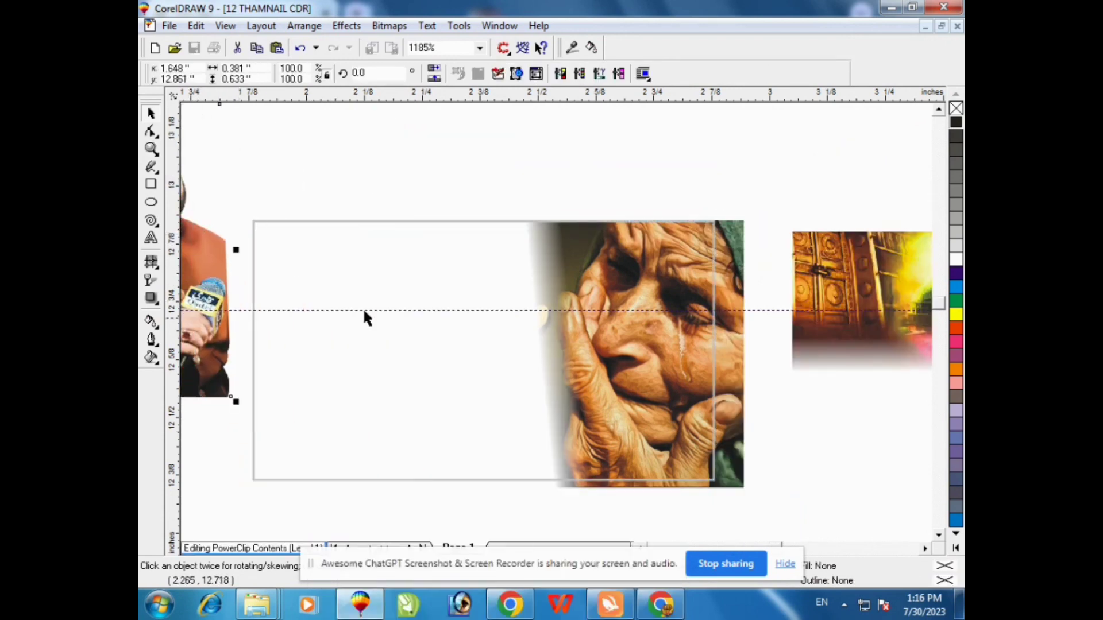
drag(641, 271, 831, 280)
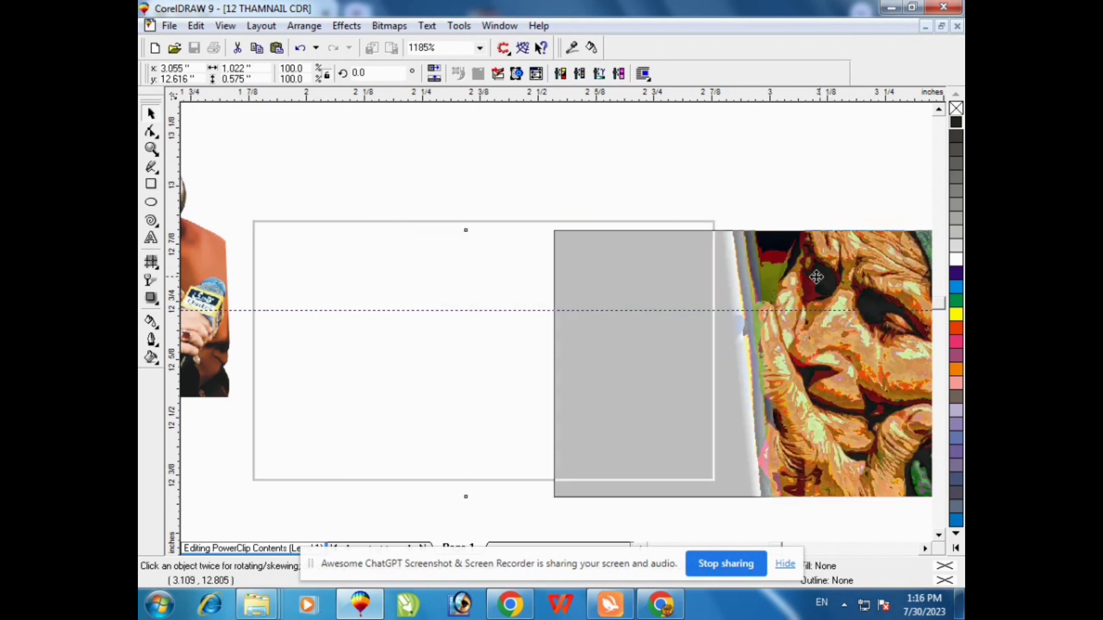
drag(843, 410, 845, 425)
right_click(830, 252)
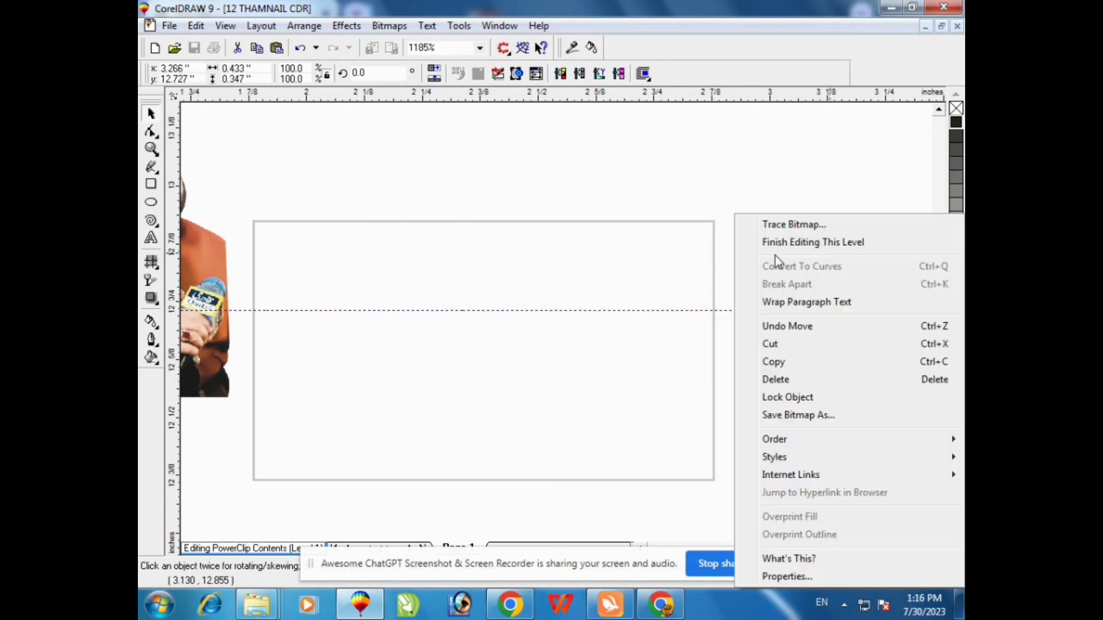
click(774, 247)
Move the "Attar Studio Sgd" social-media icon group off the gradient background to its right.
click(462, 454)
drag(462, 454, 750, 411)
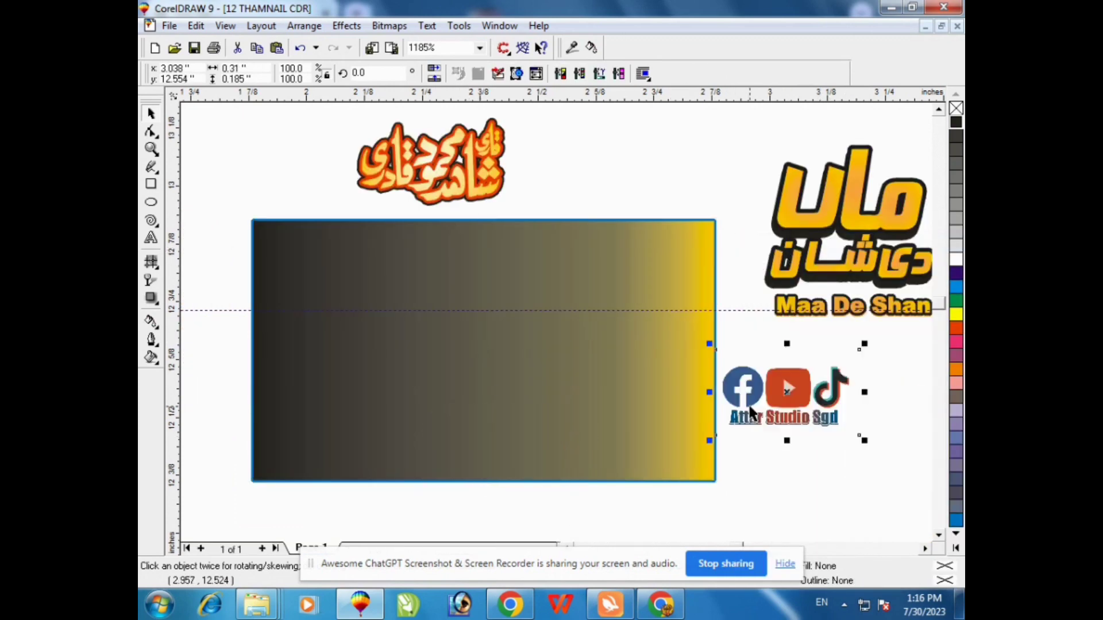
Move the "CDR FILE CXM FILE PNG FILE FREE" Eid thumbnail out of the sheet, placing it above the main heading, and ungroup it.
key(F3)
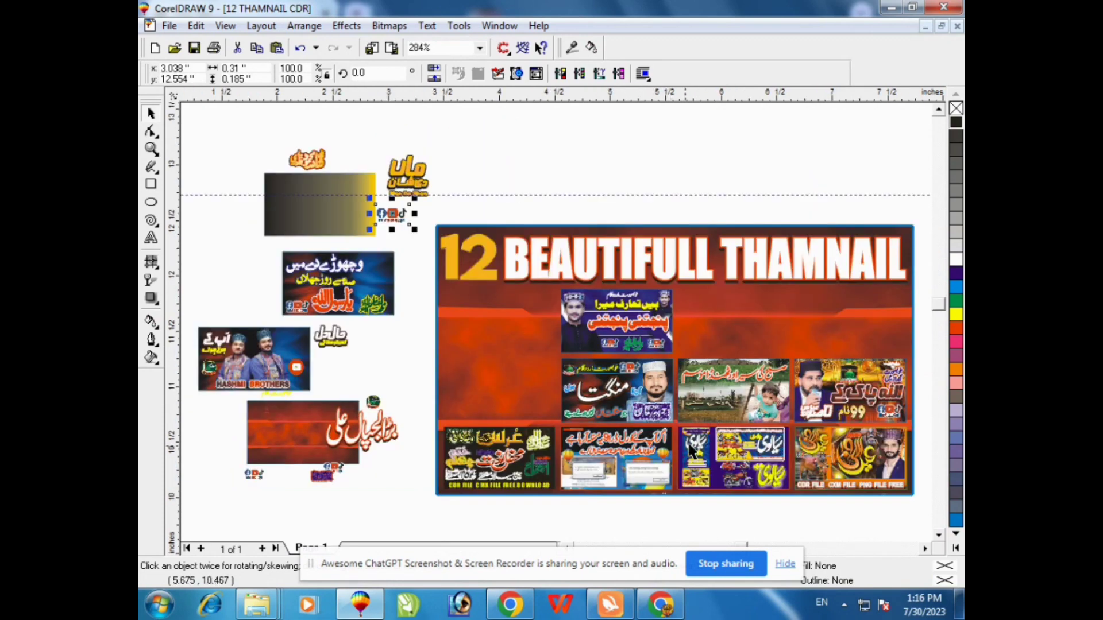
click(496, 459)
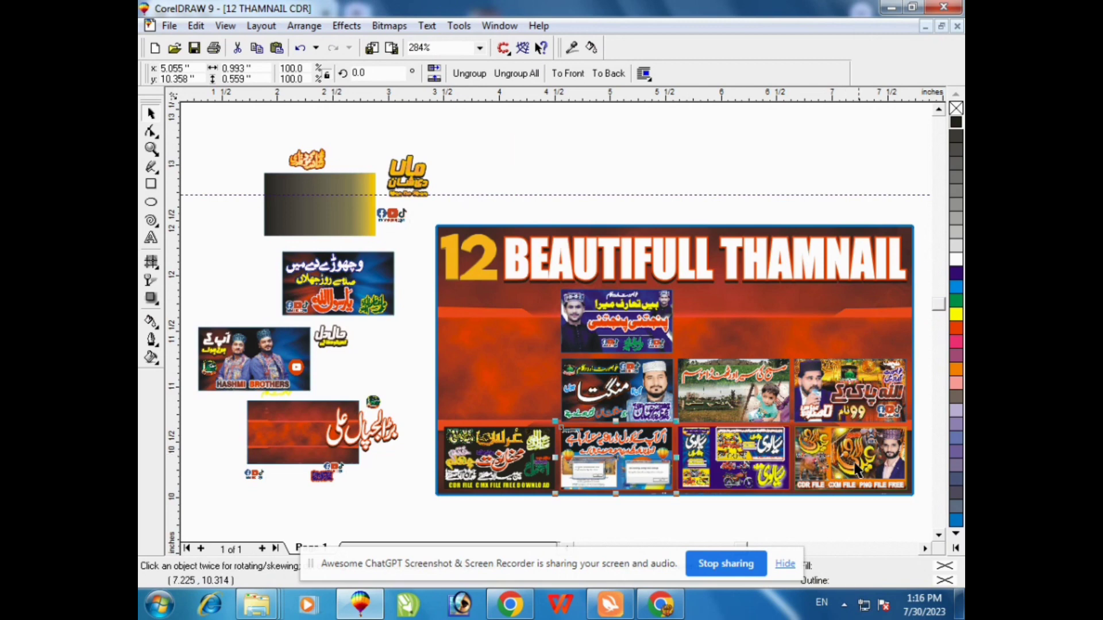
drag(850, 472, 581, 202)
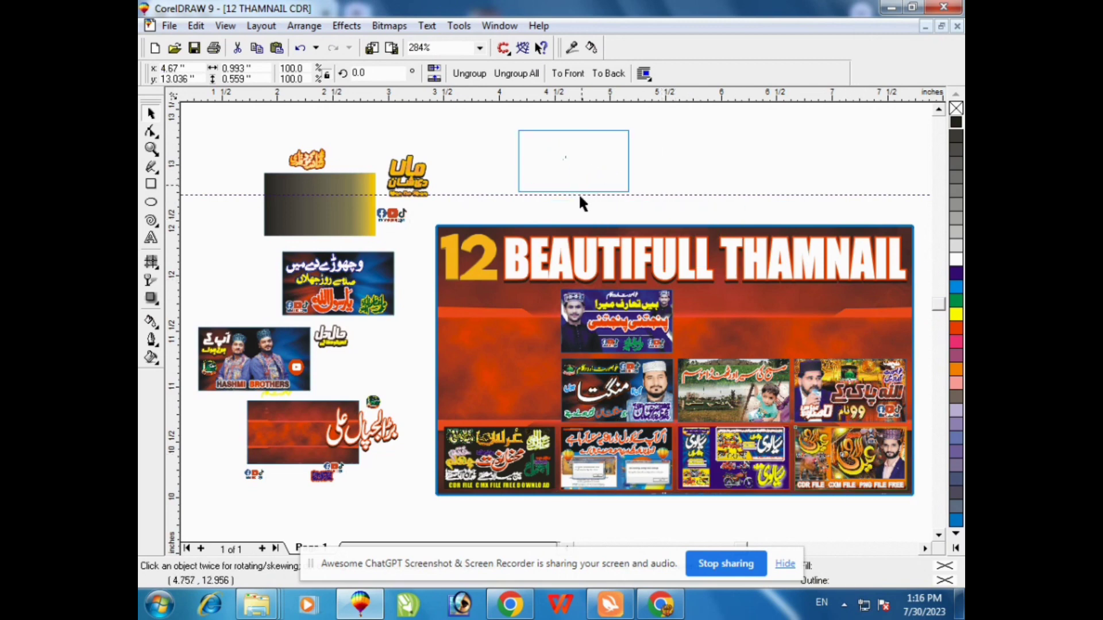
drag(565, 157, 565, 157)
key(F2)
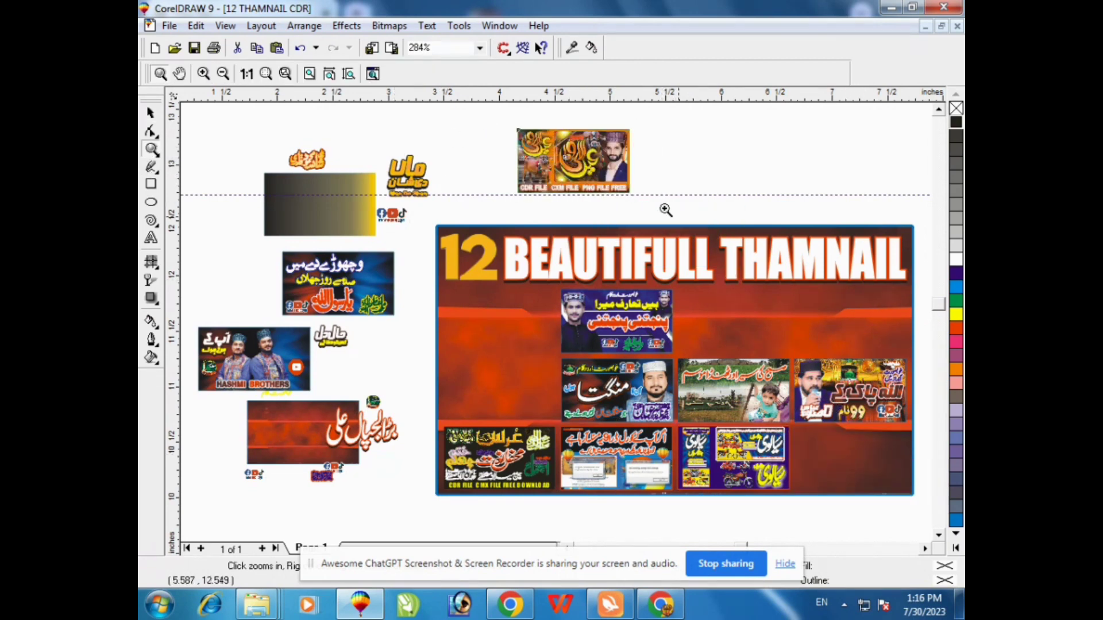
click(150, 113)
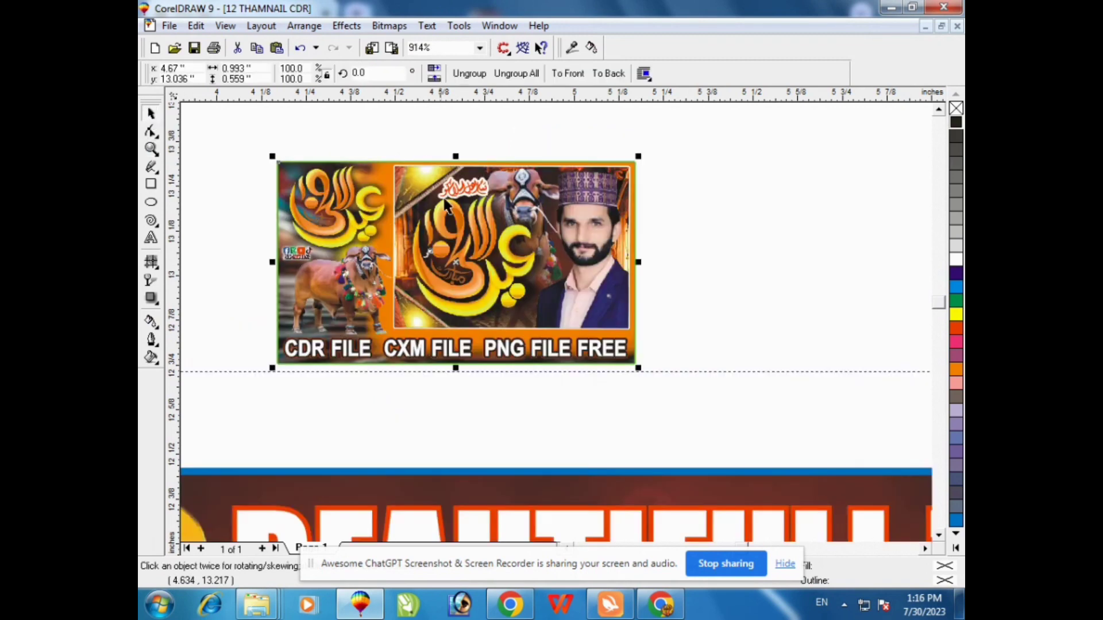
right_click(404, 179)
click(465, 206)
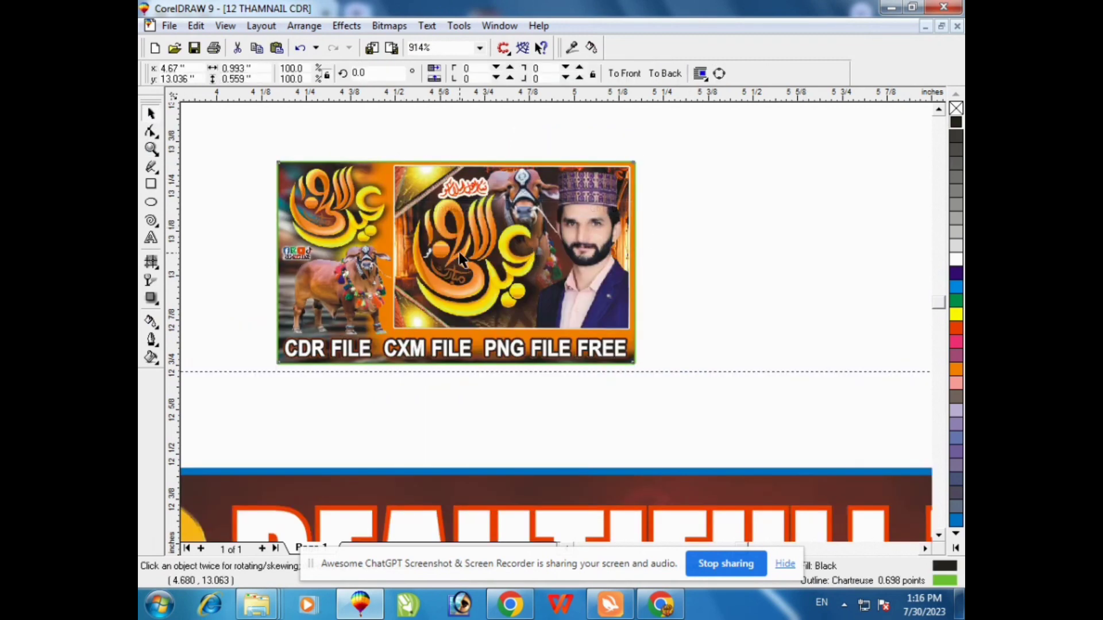
click(783, 243)
Open the Eid thumbnail's PowerClip contents, try placing a copy of the framed portrait design further left, and undo it.
click(457, 202)
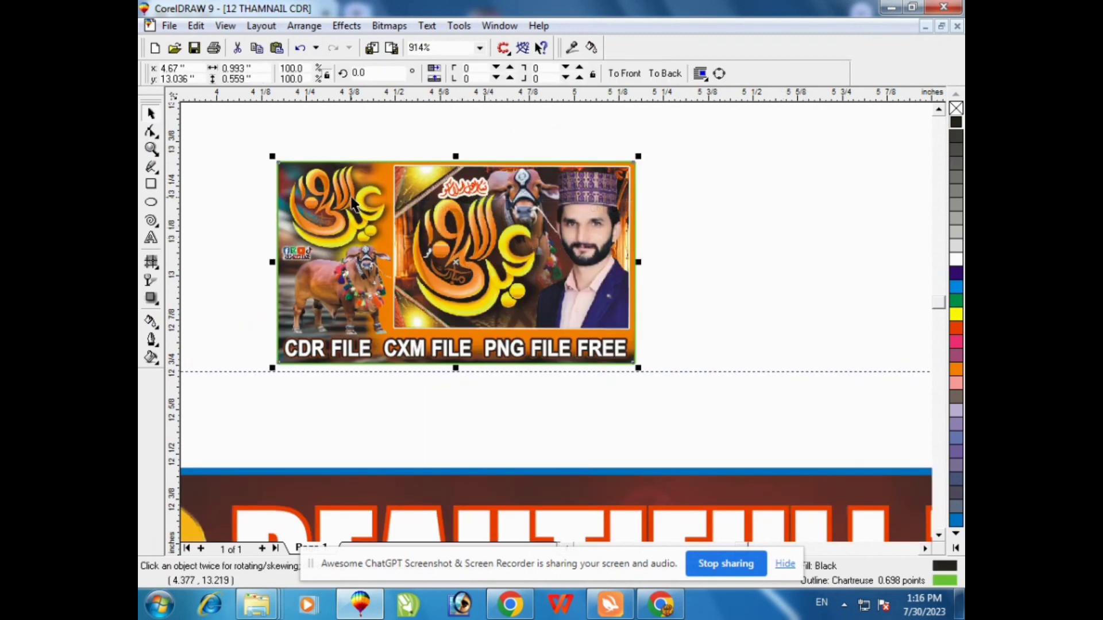
right_click(353, 204)
click(394, 223)
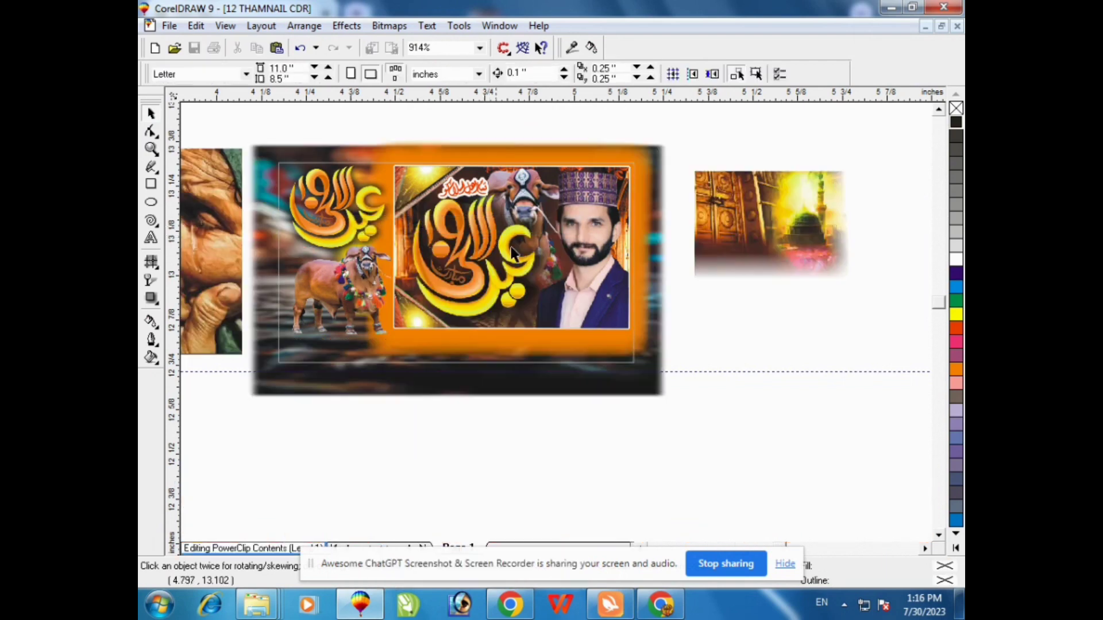
drag(480, 233, 369, 229)
right_click(369, 229)
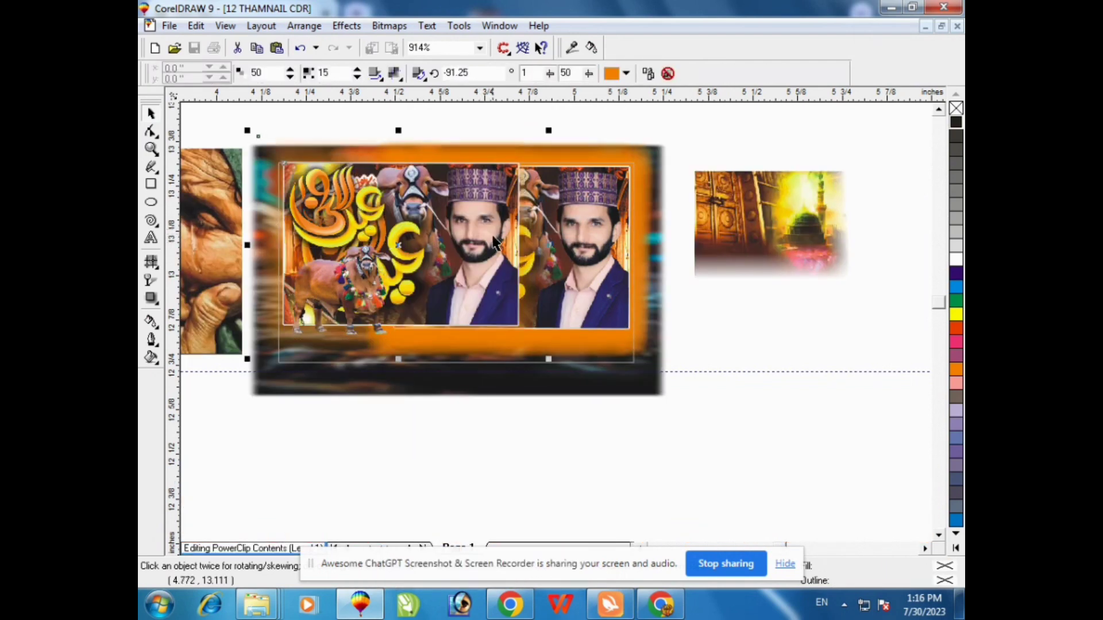
key(ctrl+z)
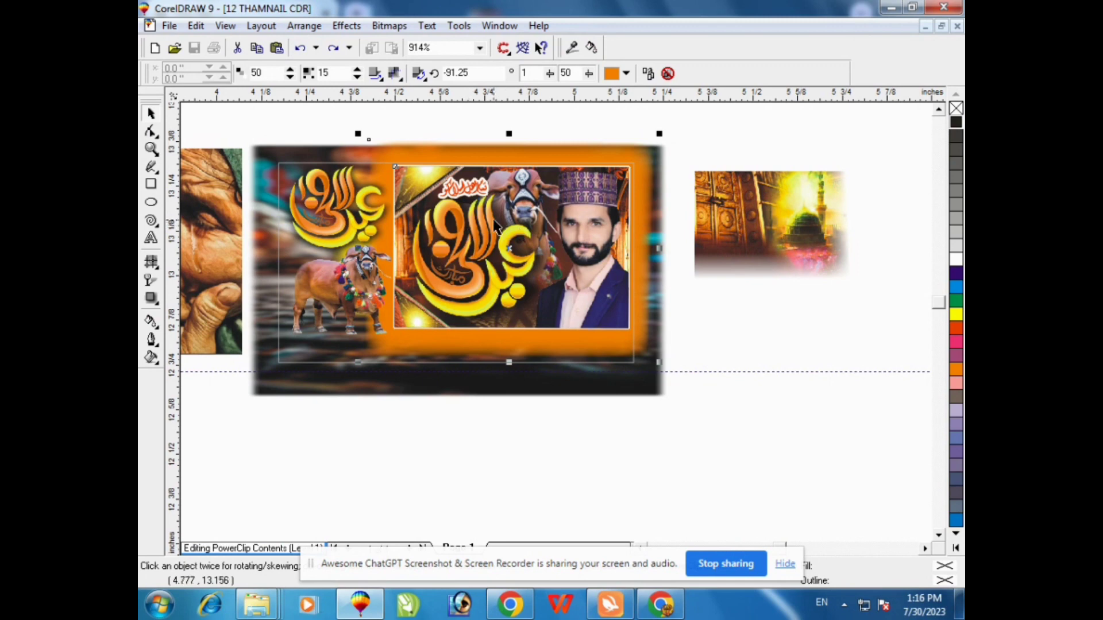
Try moving the Eid calligraphy and the bull to the left, undo the moves and finish editing the PowerClip level.
click(781, 338)
click(339, 206)
drag(339, 205, 294, 194)
key(ctrl+z)
click(321, 283)
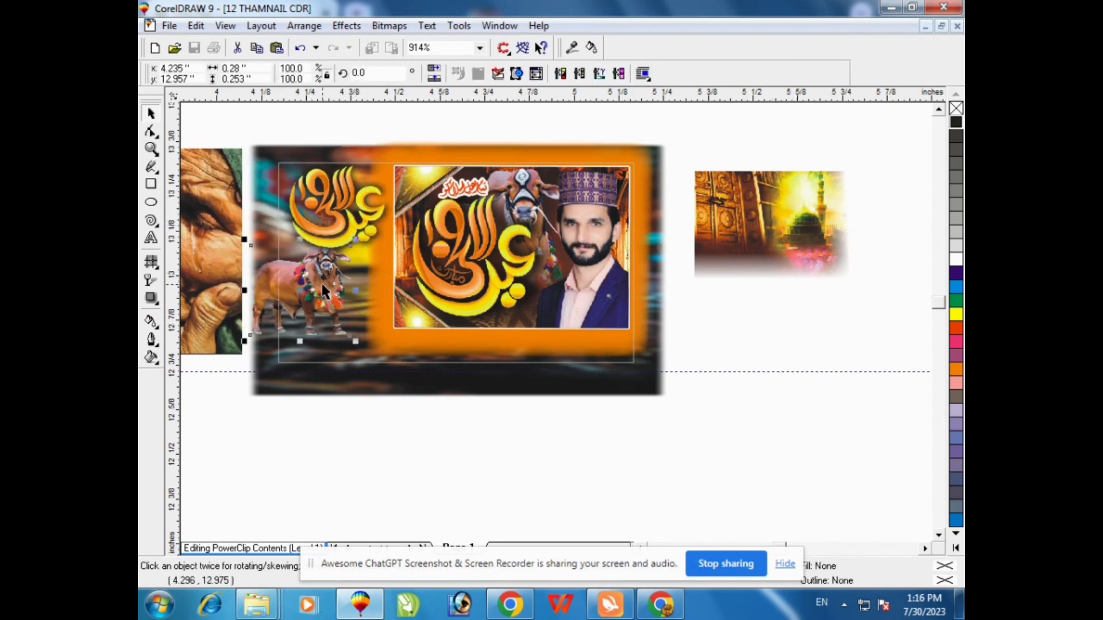
click(475, 177)
right_click(475, 177)
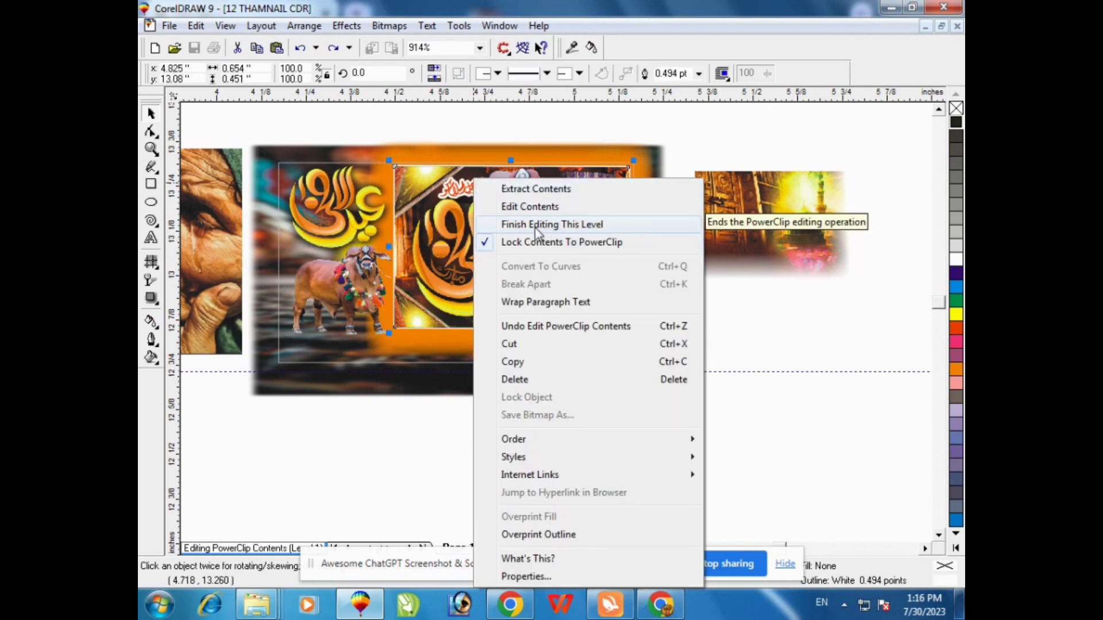
click(535, 225)
click(566, 257)
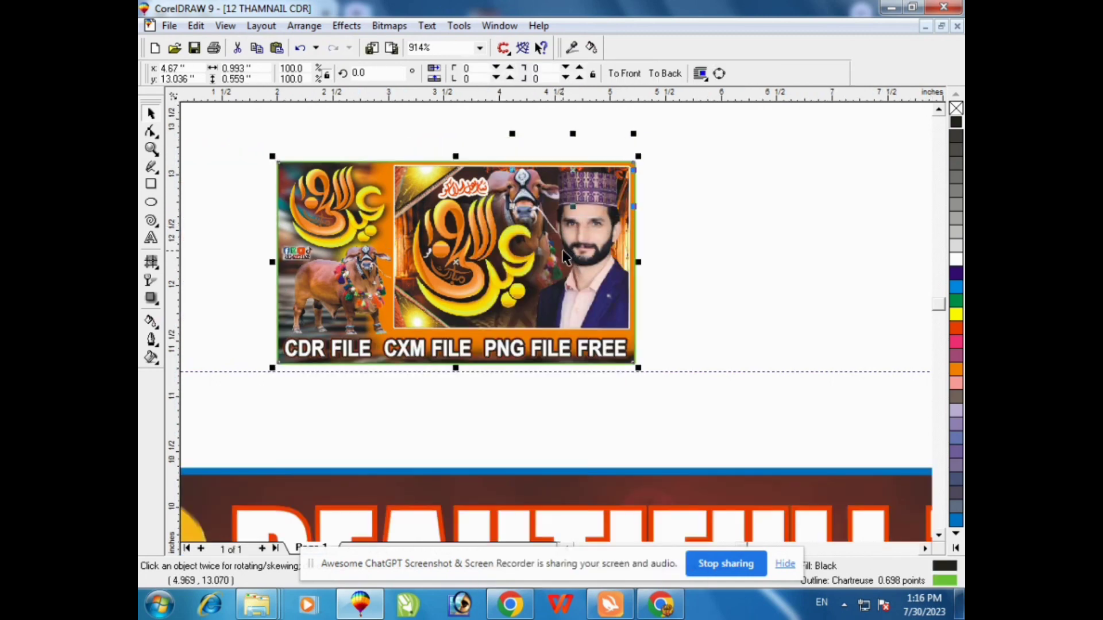
Move the "99" names thumbnail out of the sheet to the right of the Eid thumbnail and ungroup it.
key(F4)
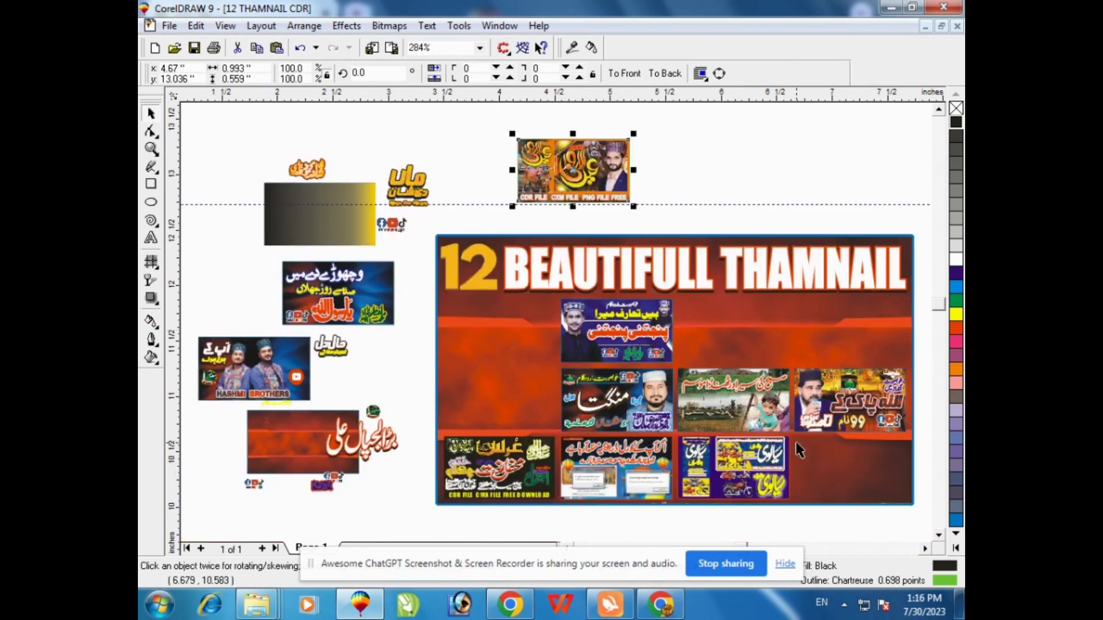
drag(866, 406, 761, 193)
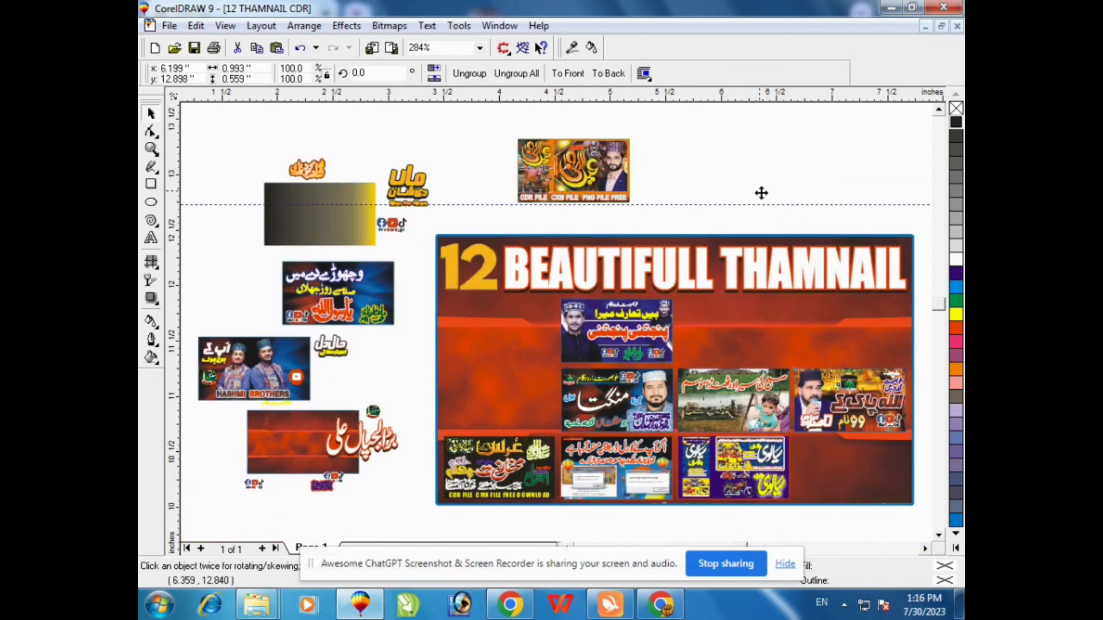
click(152, 149)
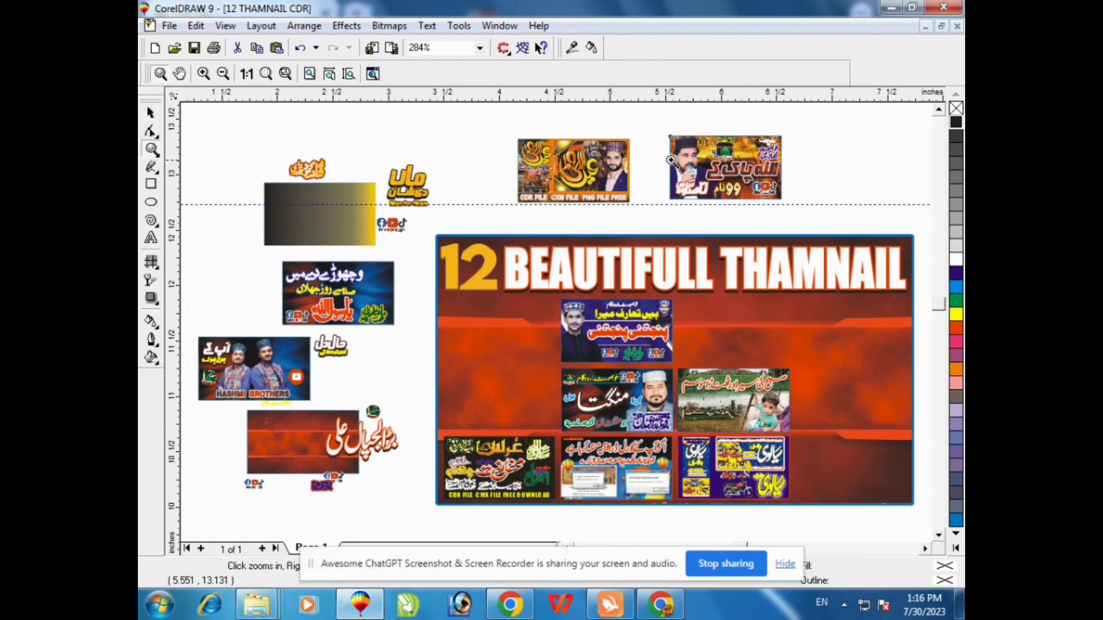
drag(673, 134, 773, 220)
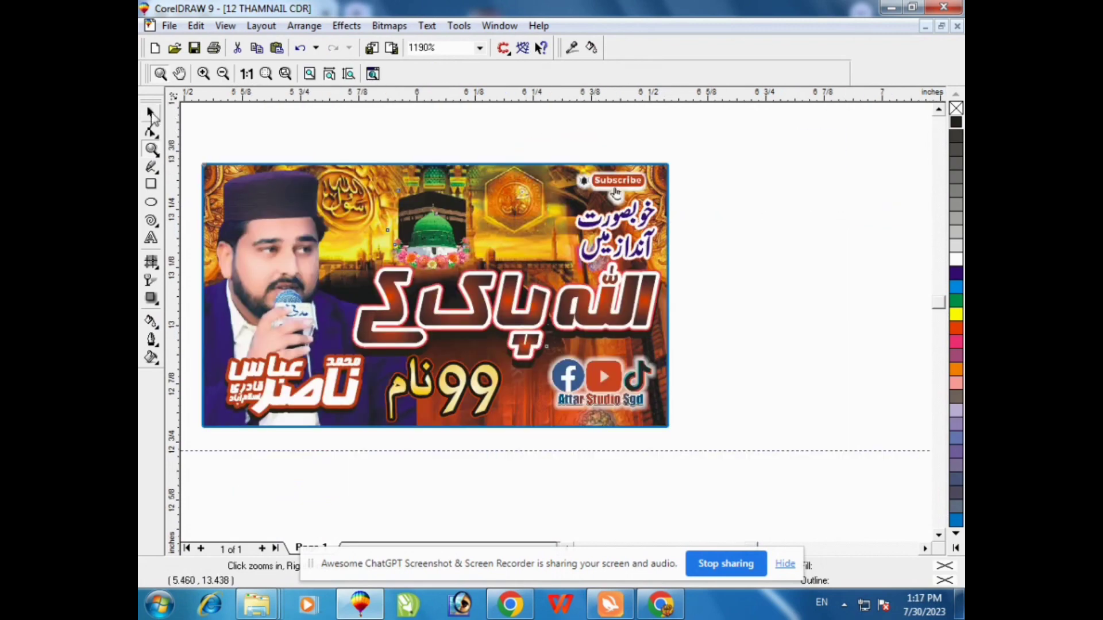
right_click(359, 181)
click(428, 214)
Move the purple Urdu caption and the Kaaba and green dome image off the thumbnail to its right.
click(650, 232)
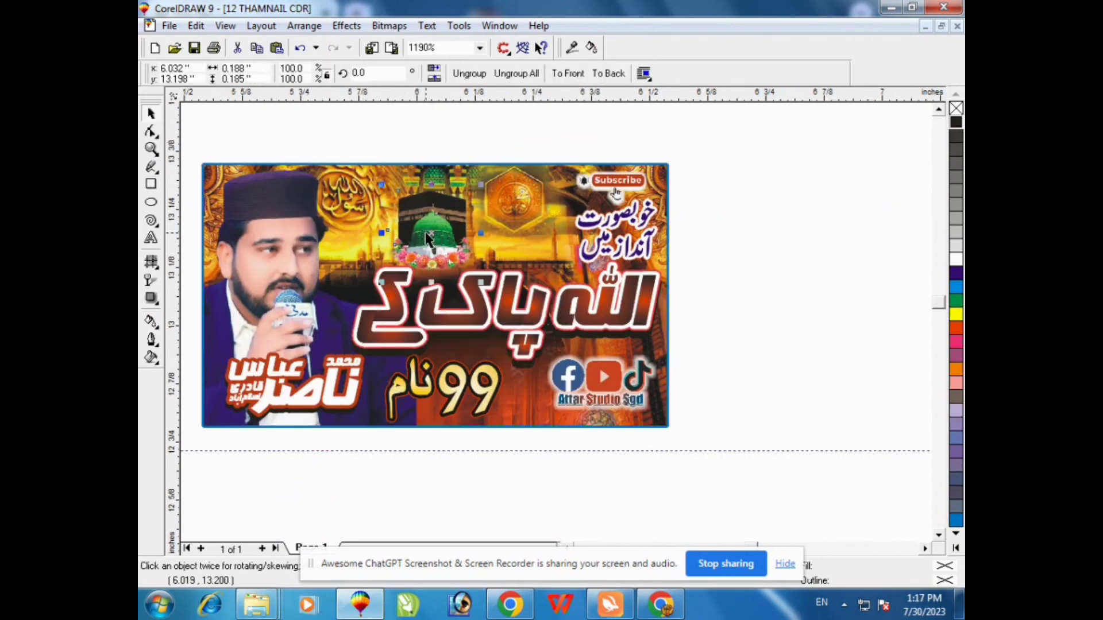
drag(650, 233, 758, 231)
drag(595, 224, 734, 225)
Try moving the large Urdu title lettering slightly upward on the "99" thumbnail, and undo the move.
click(580, 318)
drag(579, 318, 581, 288)
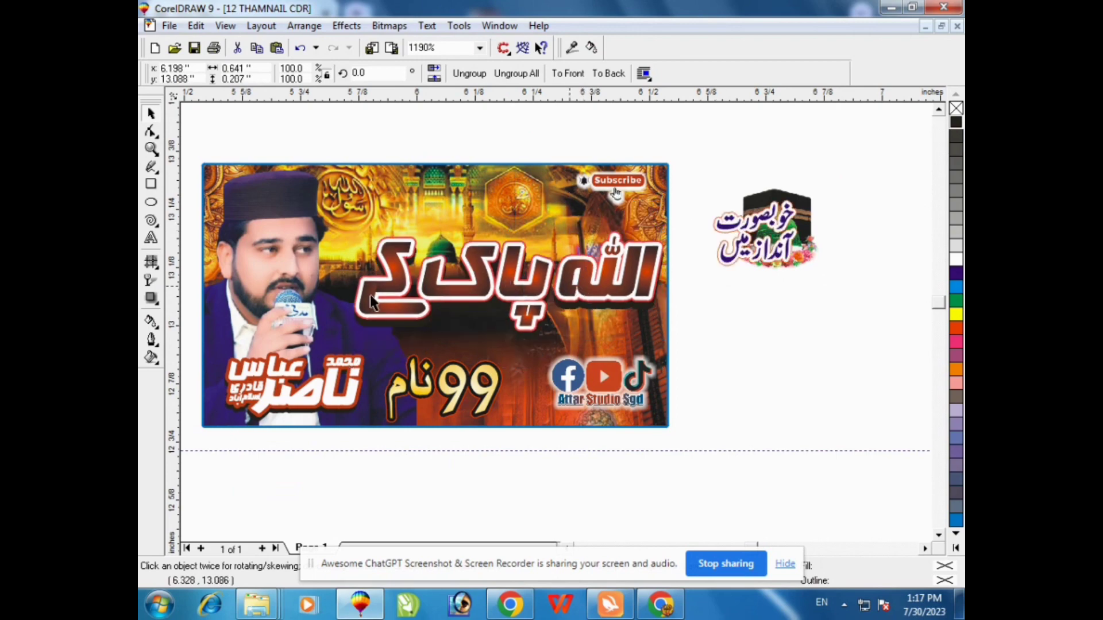
key(ctrl+z)
Edit the "99" thumbnail's PowerClip contents, try moving the portrait and the mosque skyline image, undo both moves and finish editing the level.
click(304, 183)
right_click(305, 182)
click(353, 212)
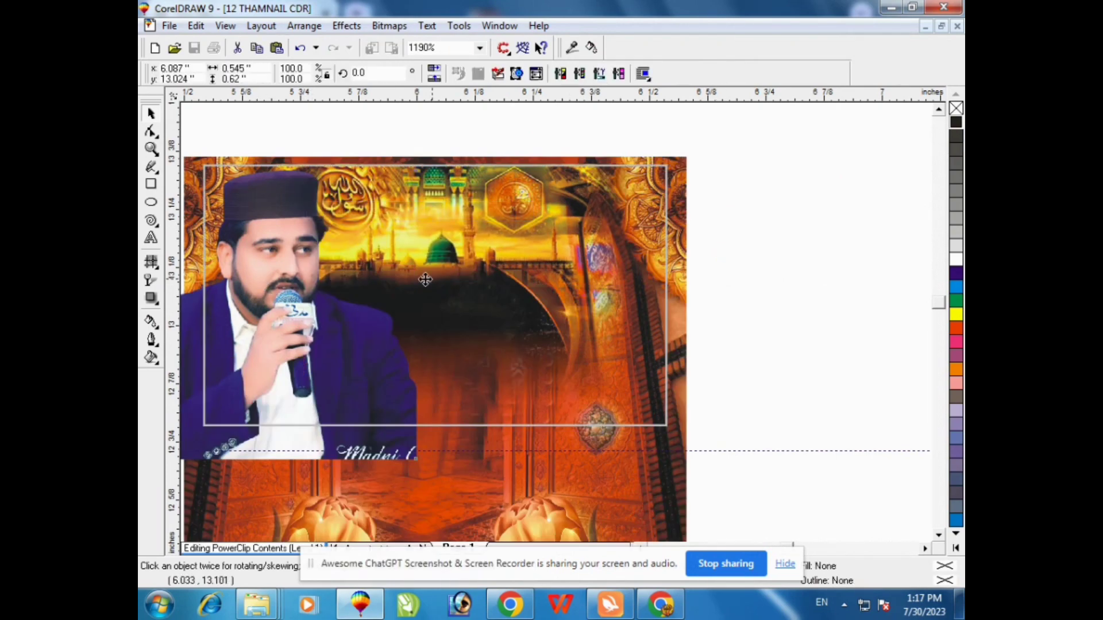
key(ctrl+z)
drag(522, 233, 522, 137)
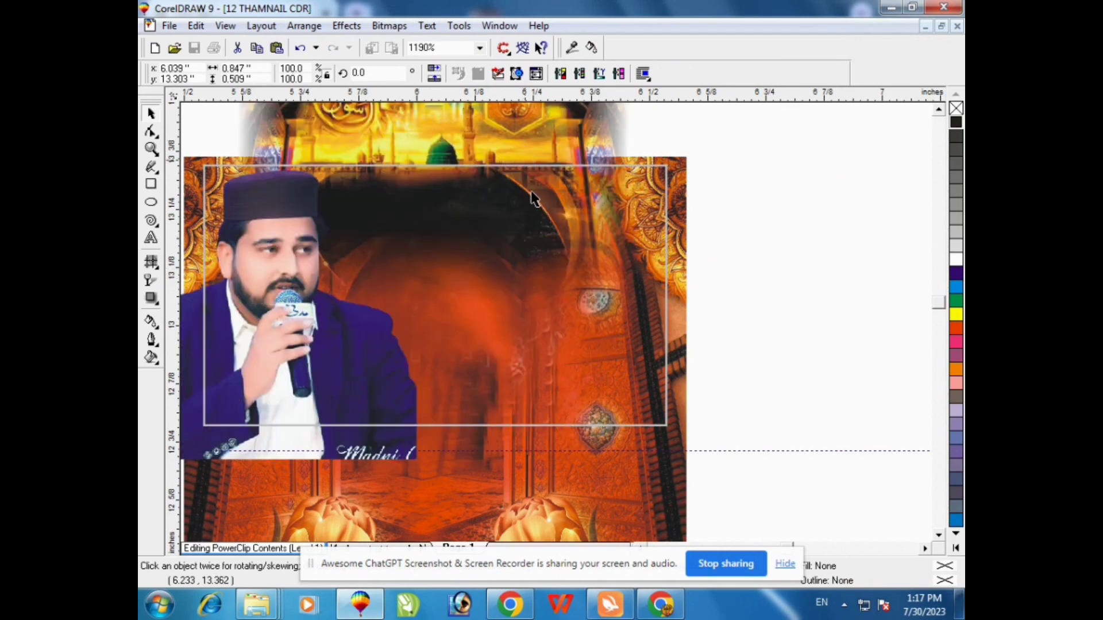
key(ctrl+z)
right_click(491, 188)
click(561, 217)
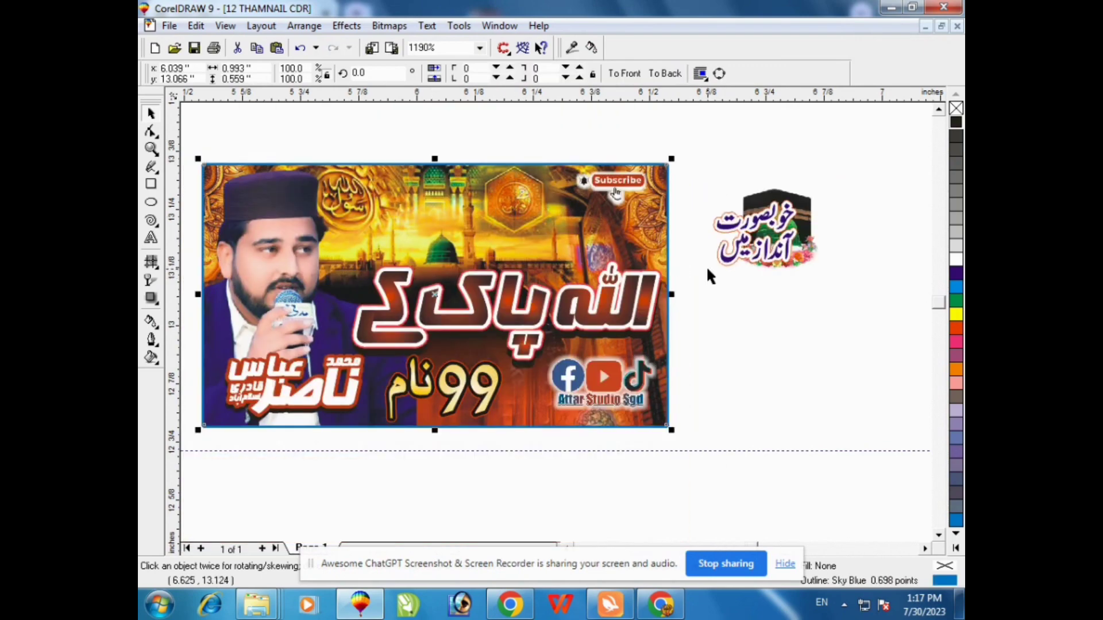
Move the purple and yellow thumbnail from the sheet's bottom row out to the right of the "99" thumbnail.
key(F4)
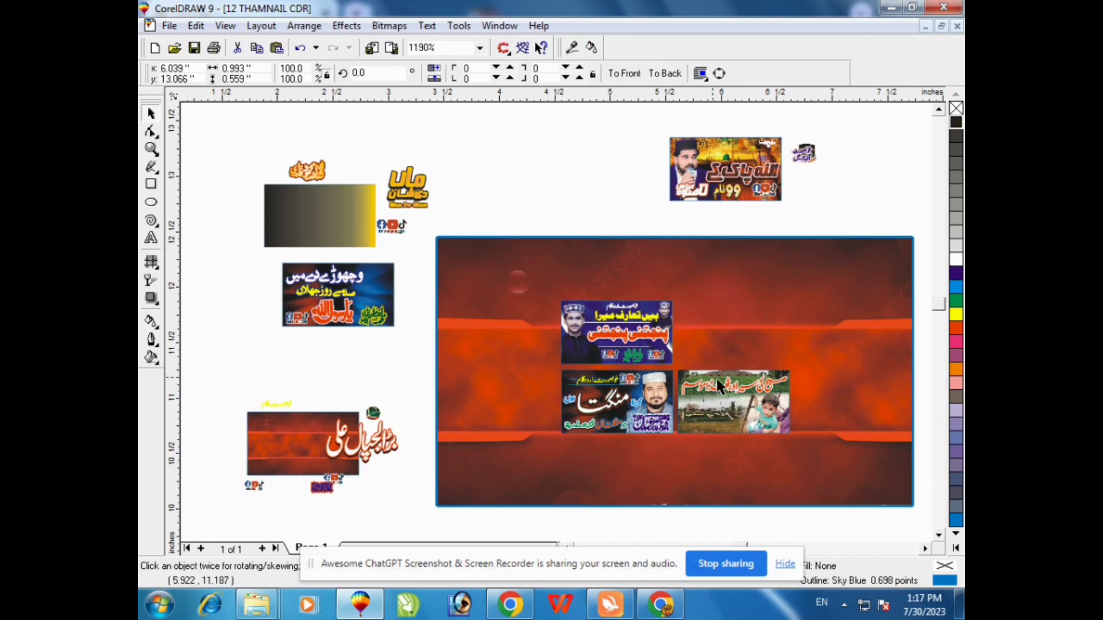
click(730, 470)
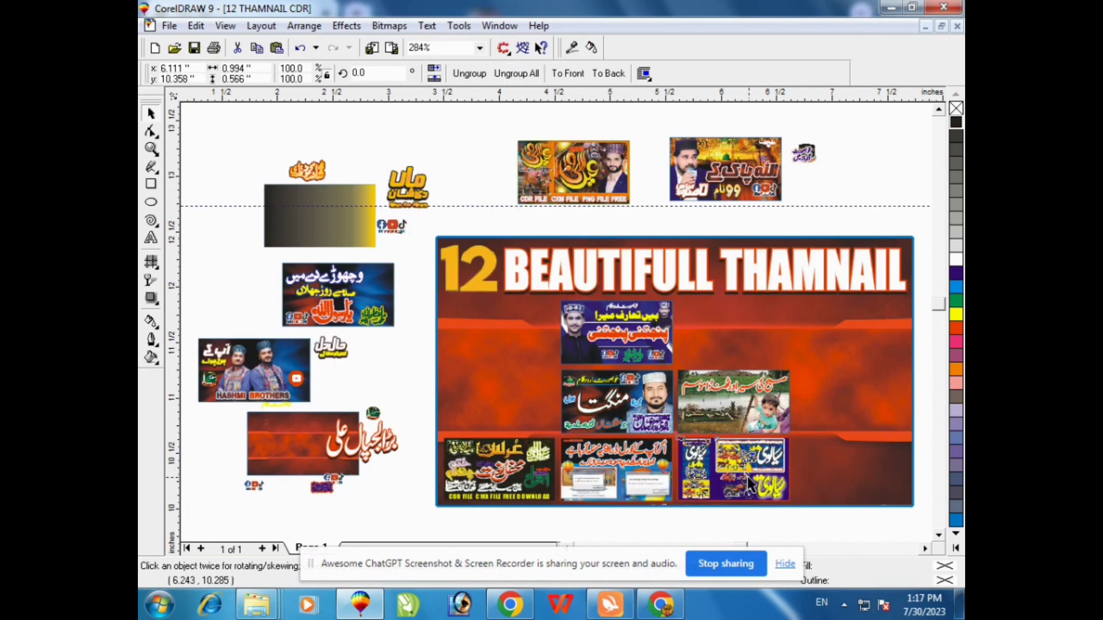
drag(749, 477, 894, 189)
click(152, 149)
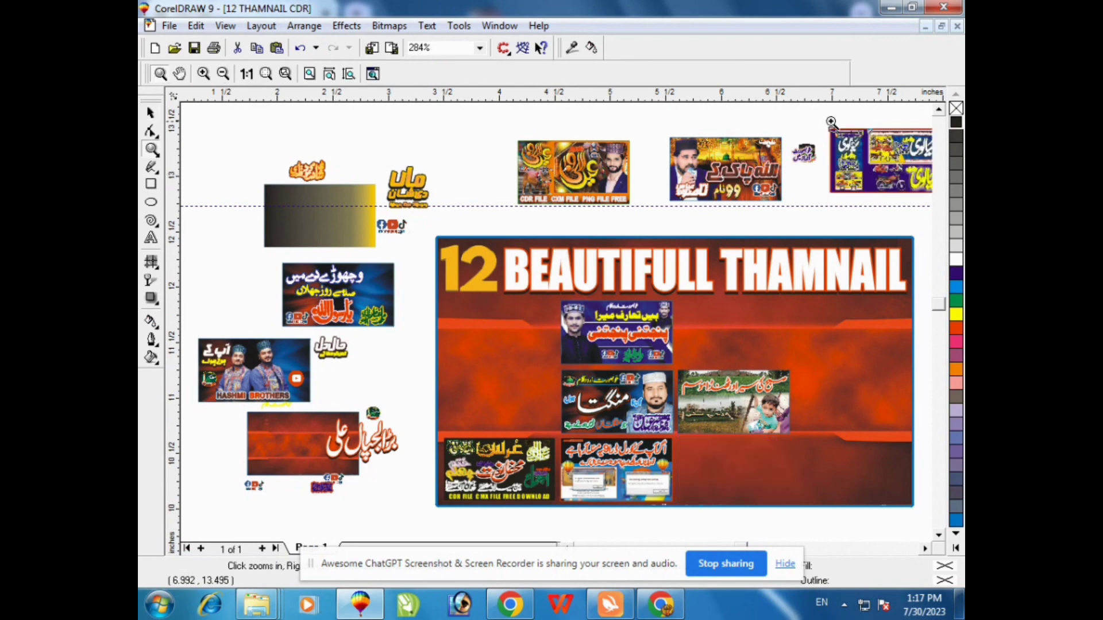
Ungroup the purple and yellow motorcycle shop thumbnail and select its horizontal banner and the yellow lettering below it.
drag(820, 121, 964, 227)
click(151, 113)
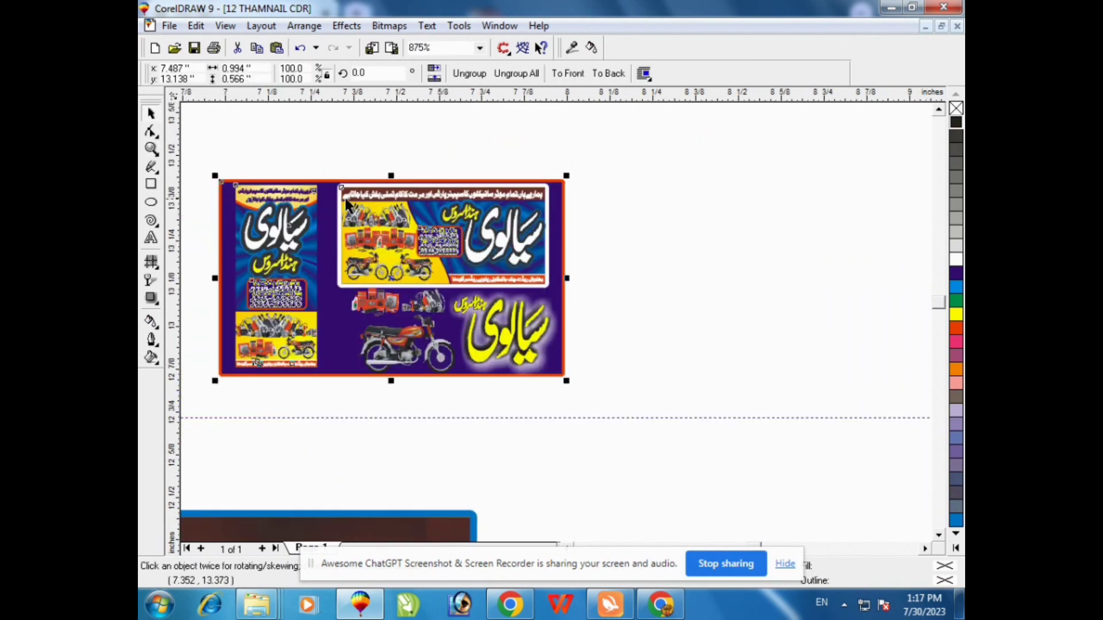
right_click(377, 202)
click(410, 231)
click(654, 241)
scroll(427, 220, up, 1)
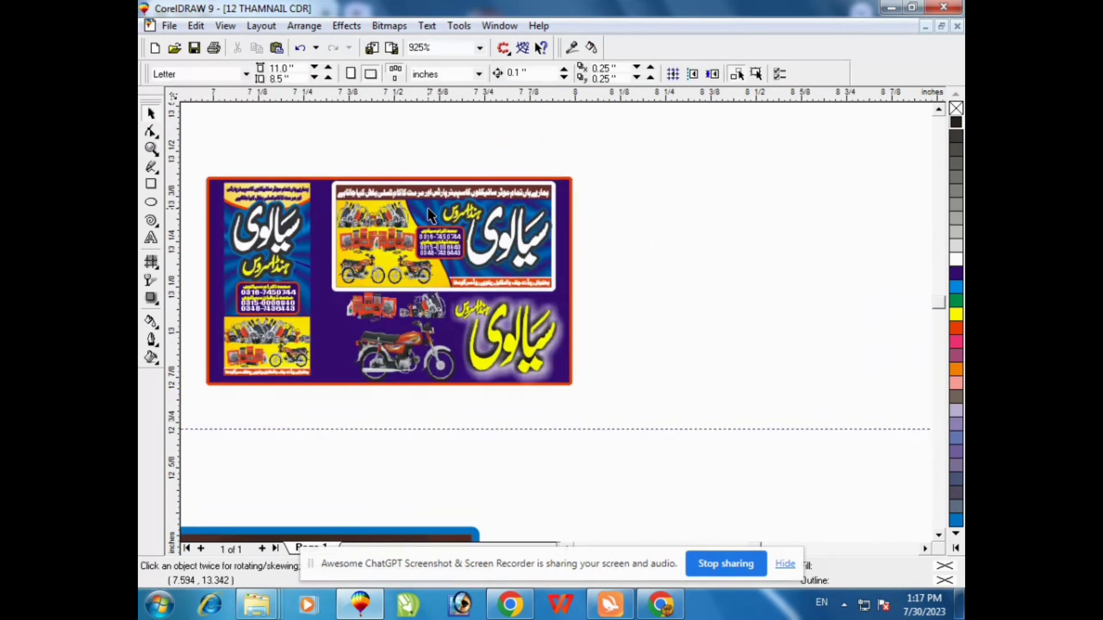
click(379, 212)
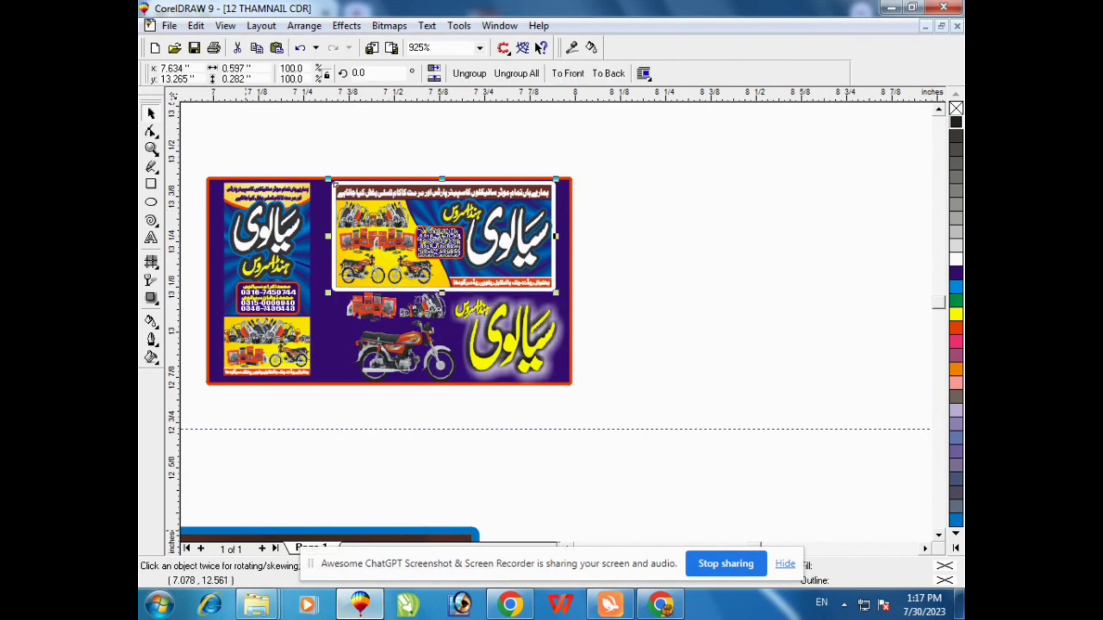
click(525, 349)
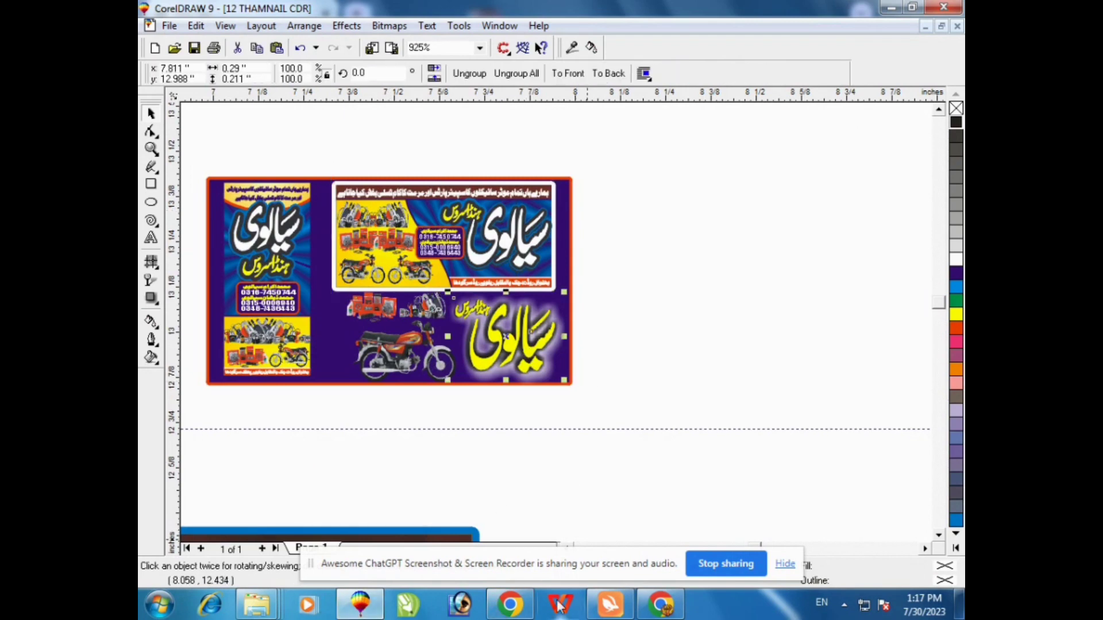
Switch to Chrome, open YouTube, and switch back to CorelDRAW.
click(659, 605)
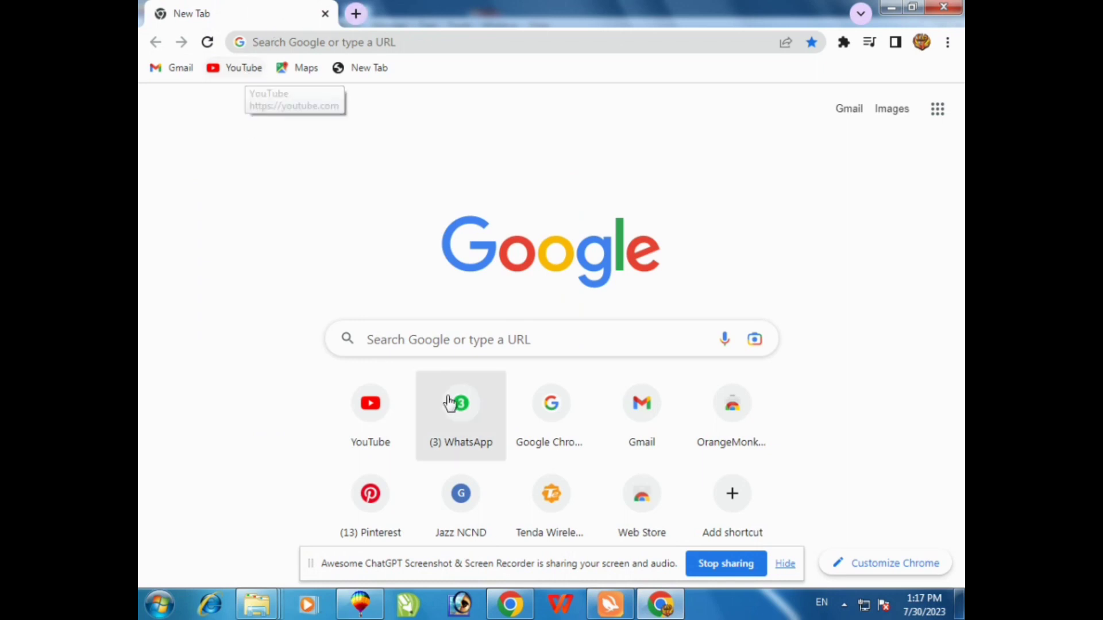
click(238, 67)
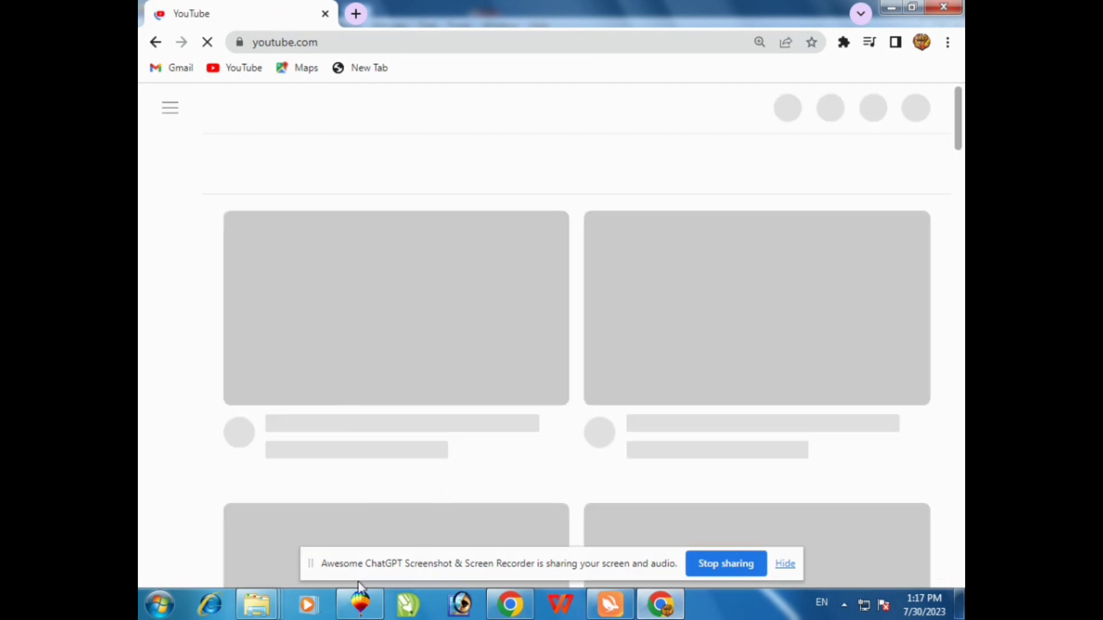
click(360, 602)
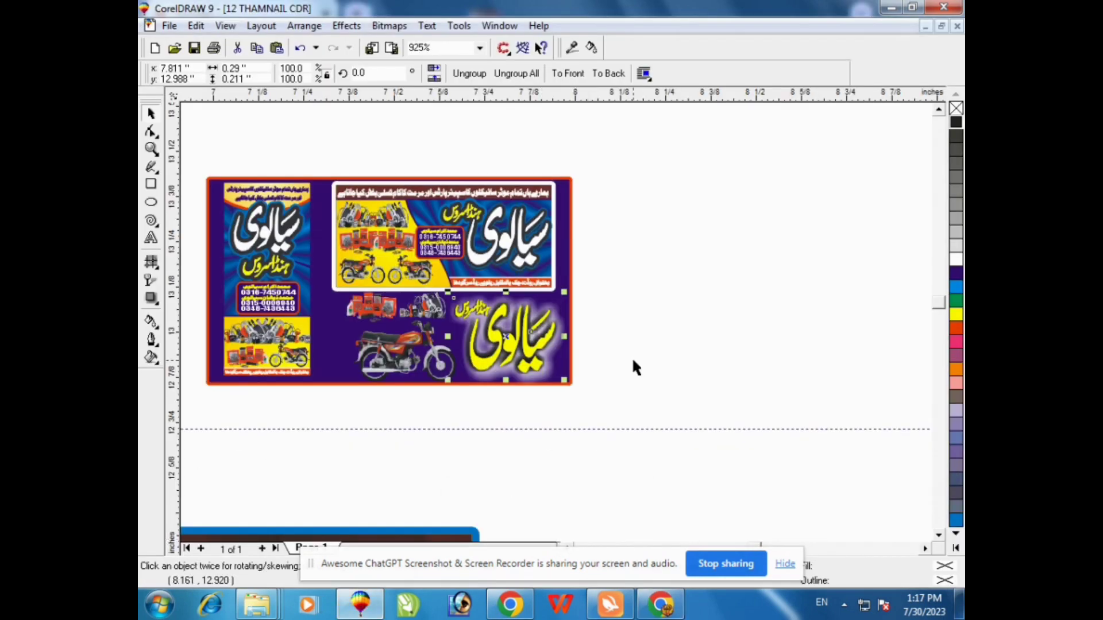
Try moving the horizontal banner away from the purple thumbnail, and undo the move.
click(419, 222)
drag(419, 221, 617, 201)
key(ctrl+z)
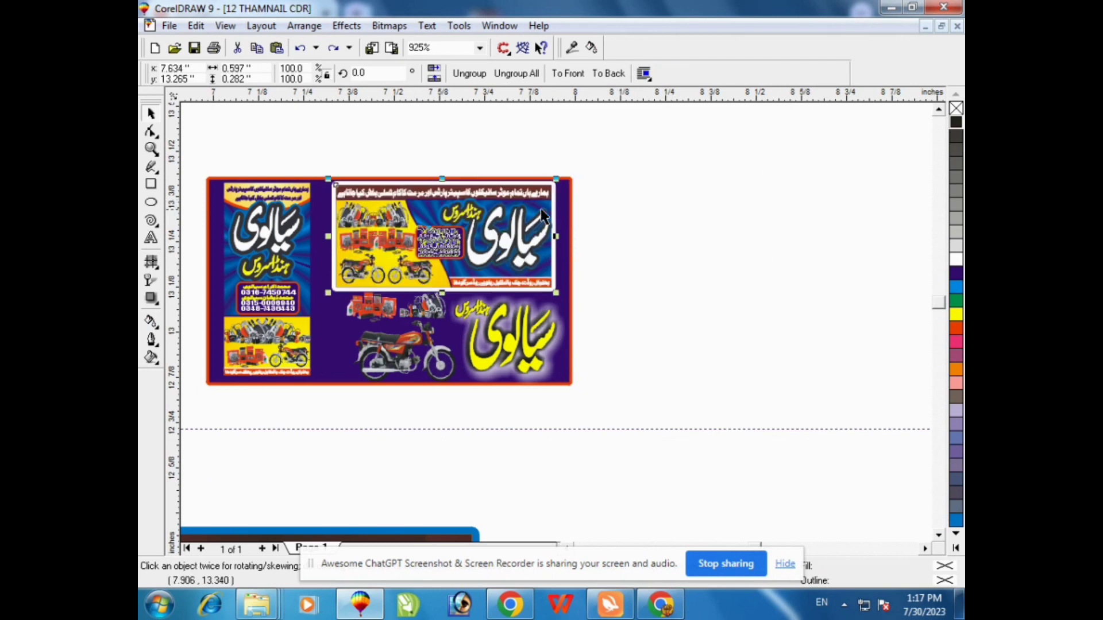
Ungroup the horizontal banner and remove the white outline from its blue frame rectangle.
right_click(432, 207)
click(672, 242)
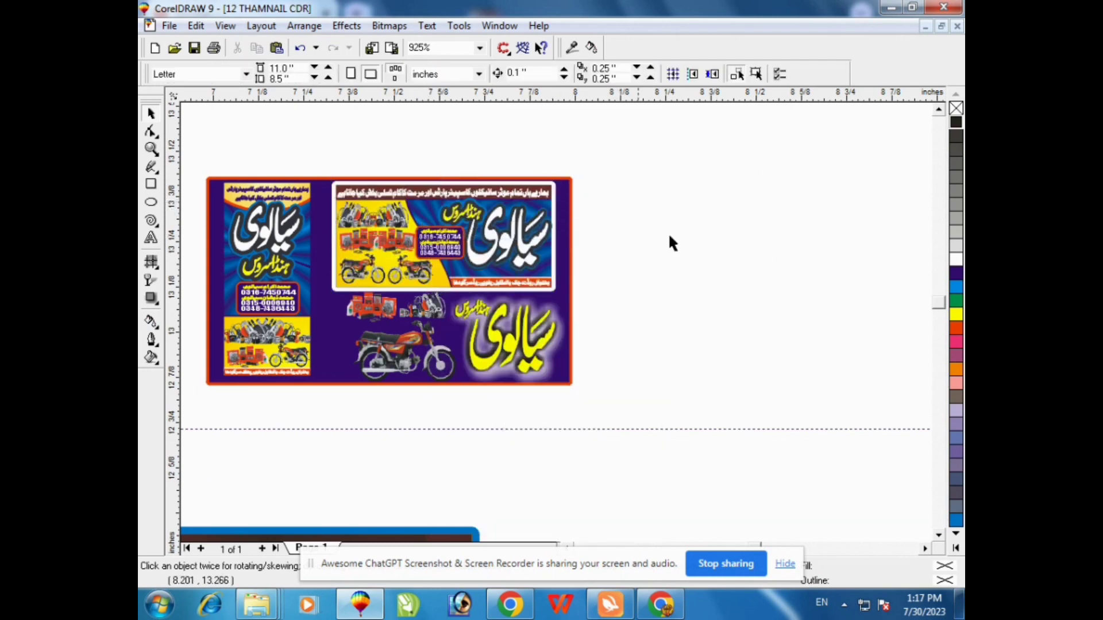
click(542, 209)
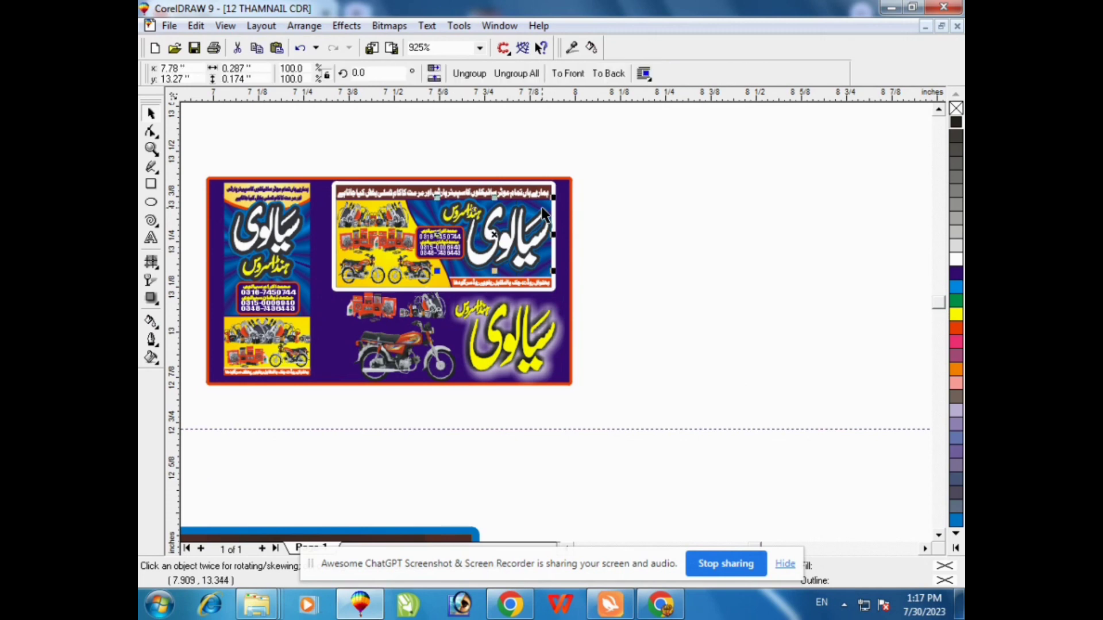
click(392, 207)
click(418, 210)
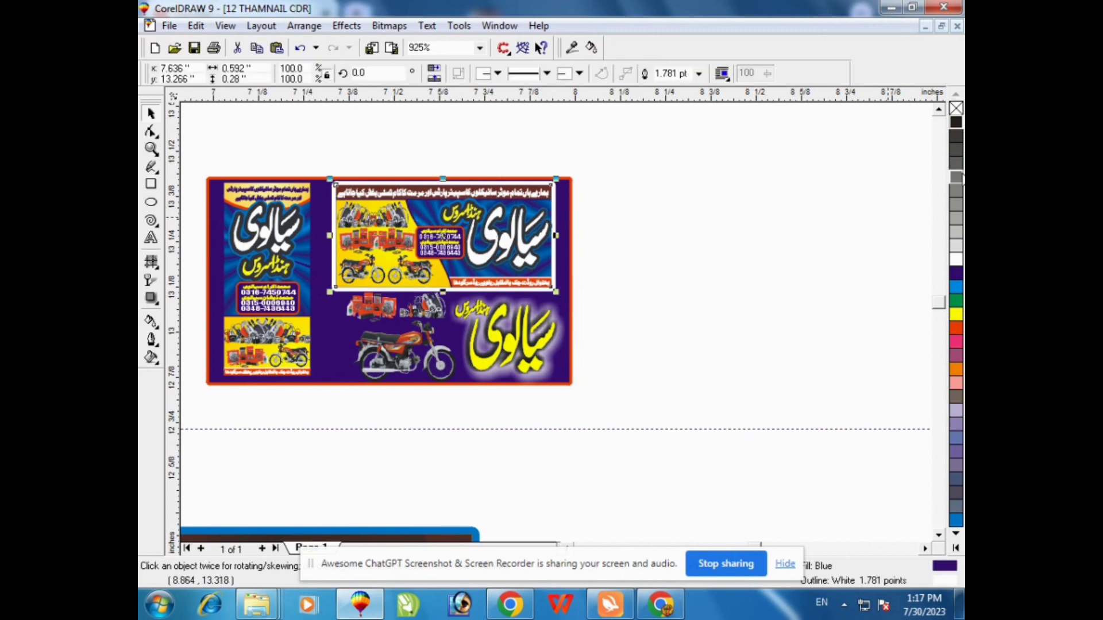
right_click(955, 108)
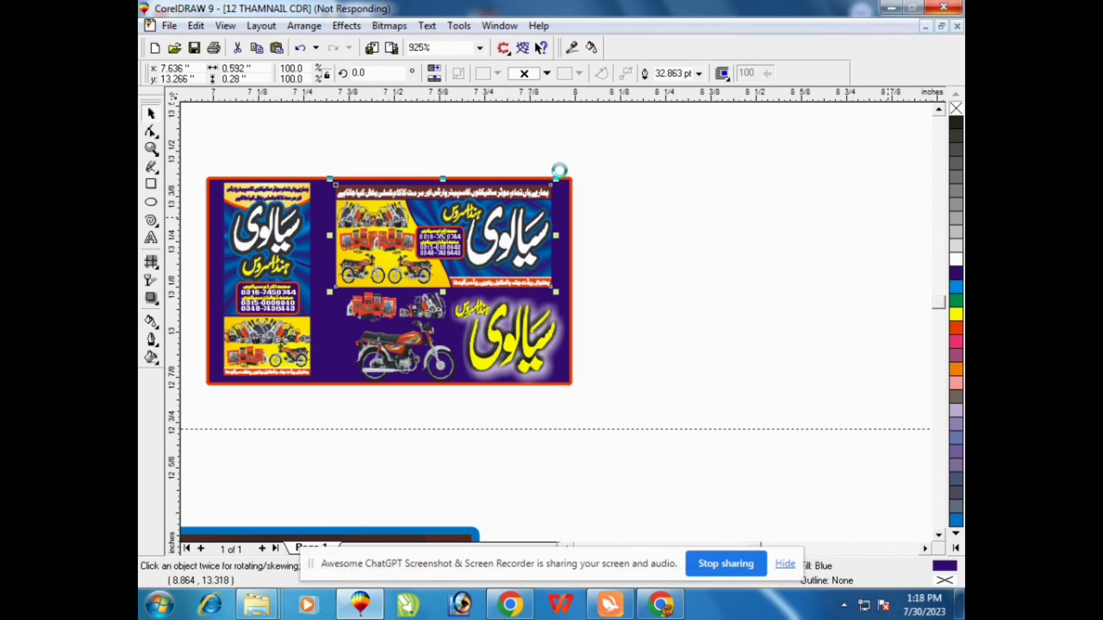
View the YouTube page in Chrome and return to the thumbnail drawing in CorelDRAW.
click(661, 604)
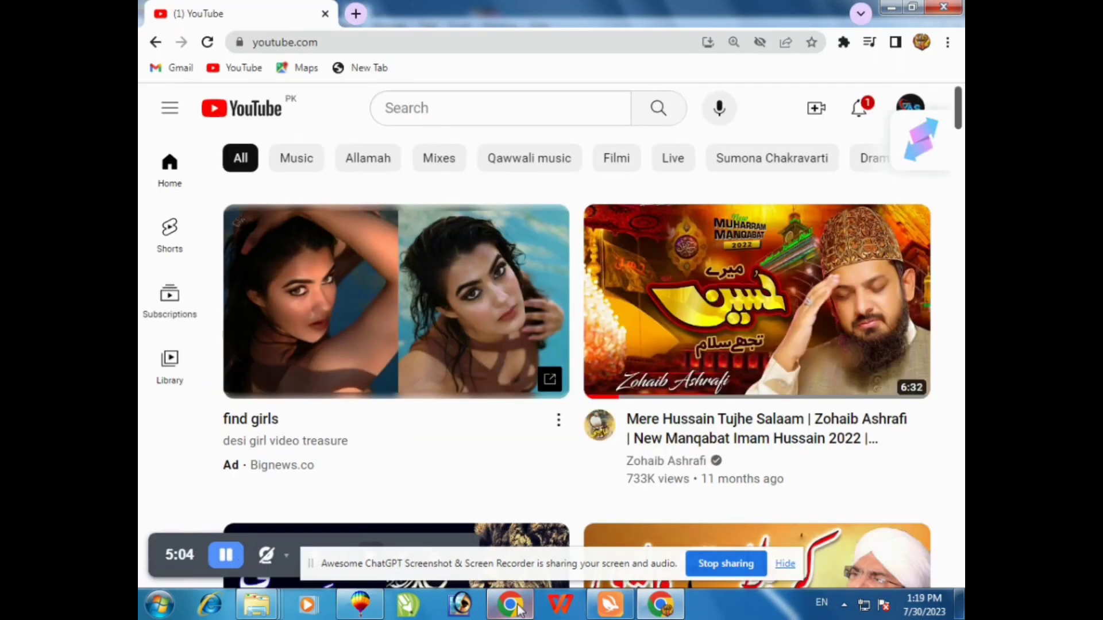
click(494, 610)
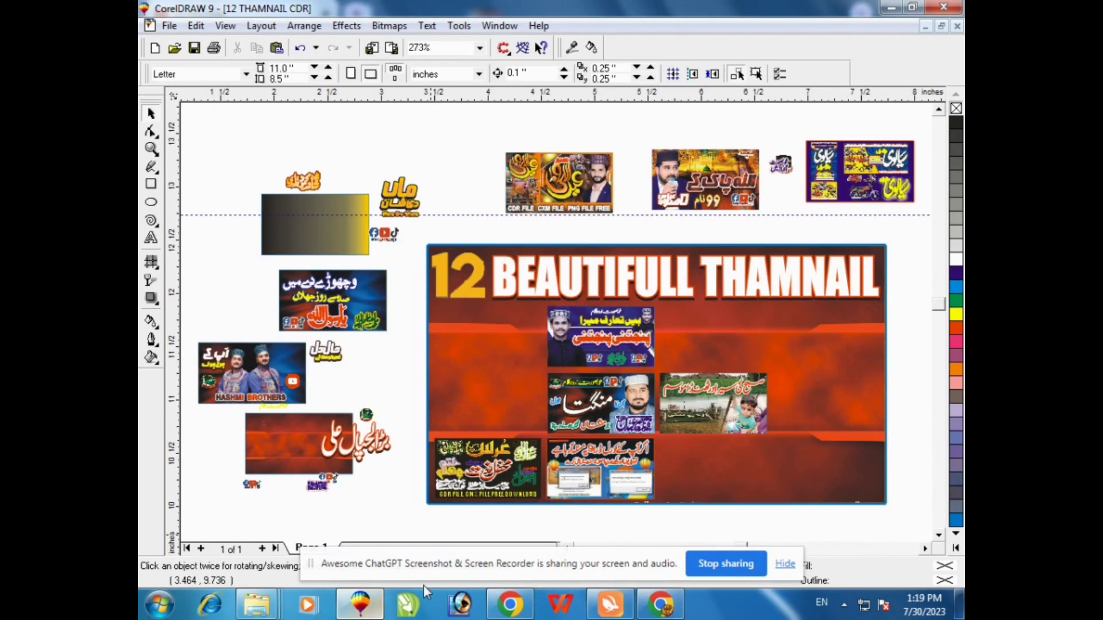
Try moving the sheet's red background slightly downward, and undo the move.
click(493, 502)
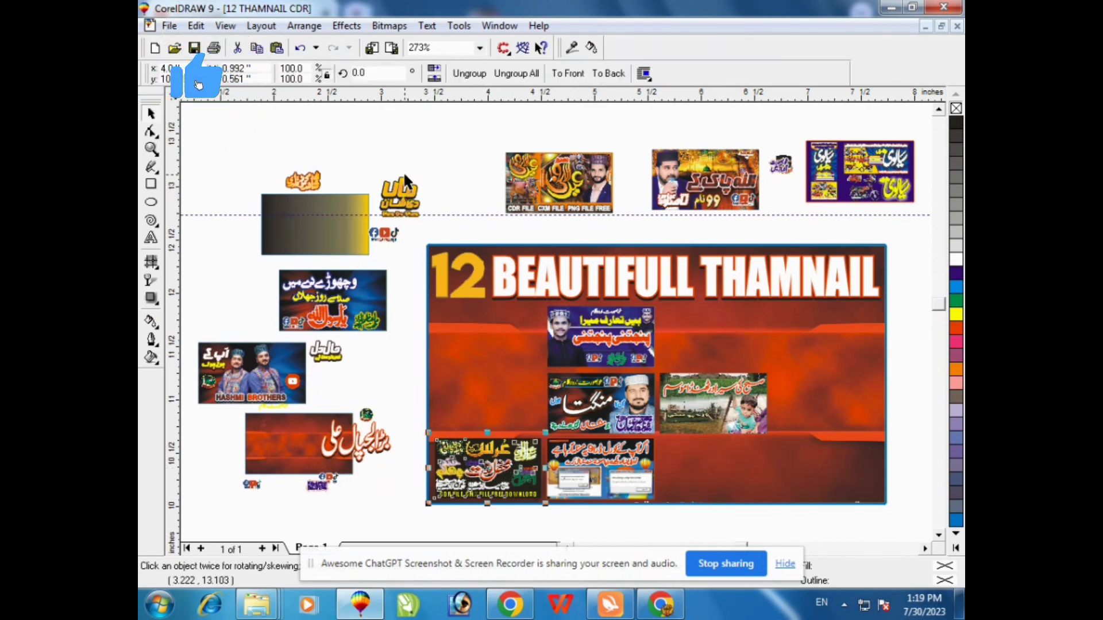
click(938, 535)
click(937, 535)
click(938, 535)
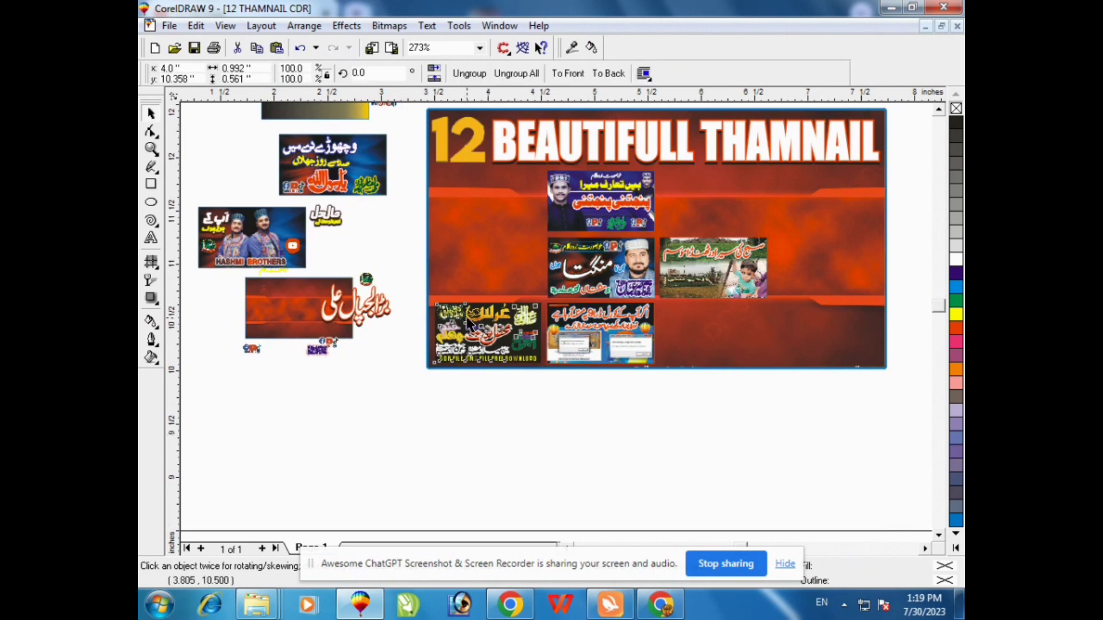
key(Escape)
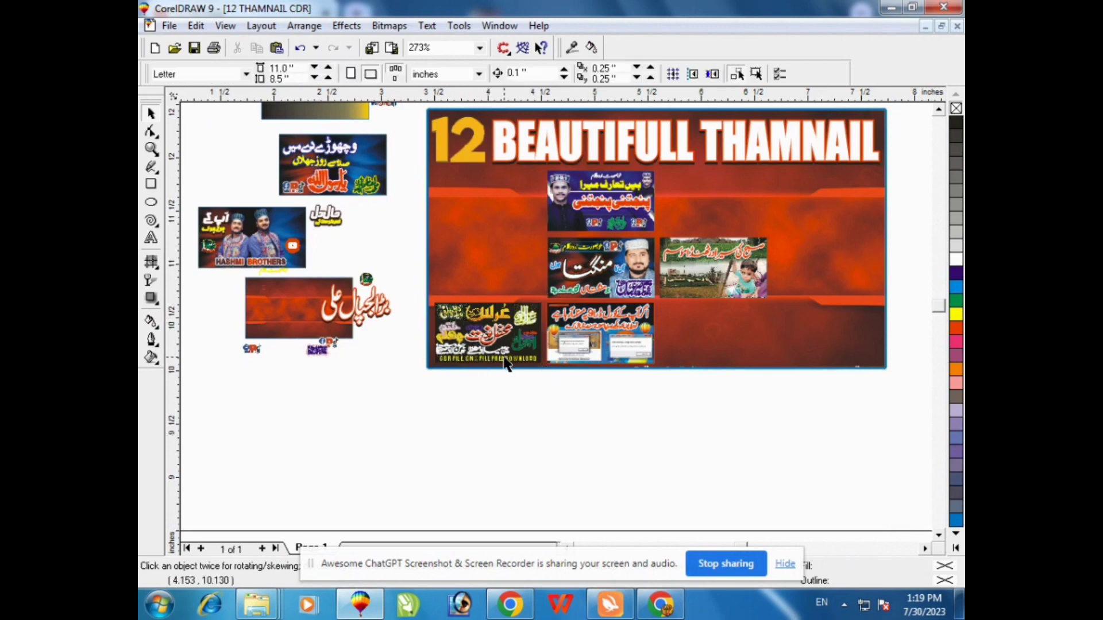
click(515, 367)
drag(515, 368, 524, 403)
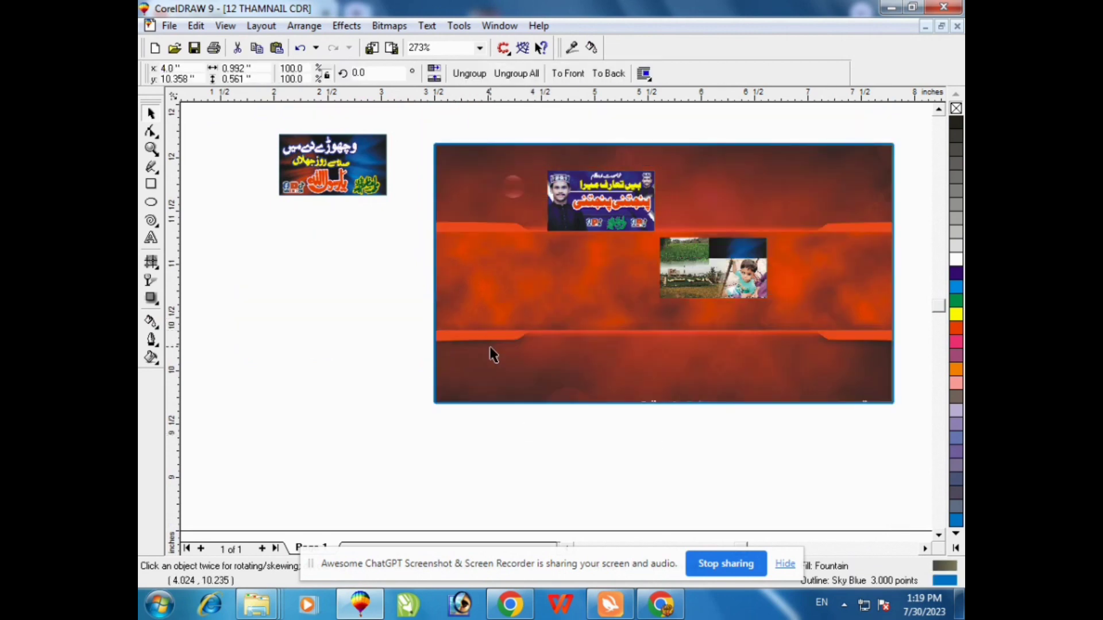
key(ctrl+z)
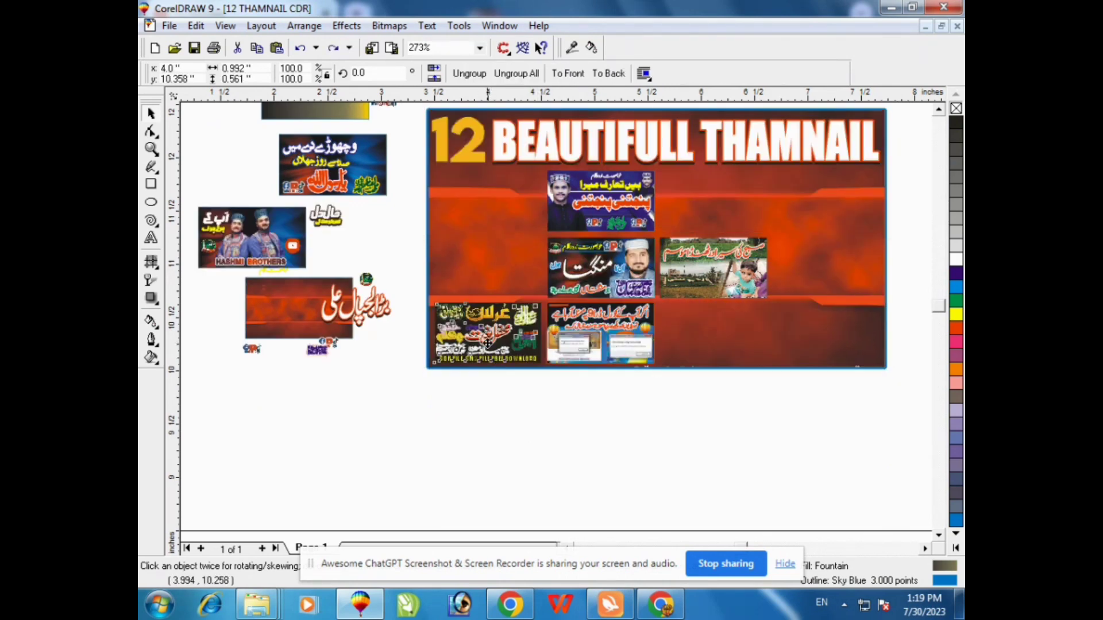
Move the black calligraphy thumbnail from the sheet's bottom row to the empty area below the sheet and ungroup it.
drag(488, 340, 632, 485)
click(152, 150)
click(151, 113)
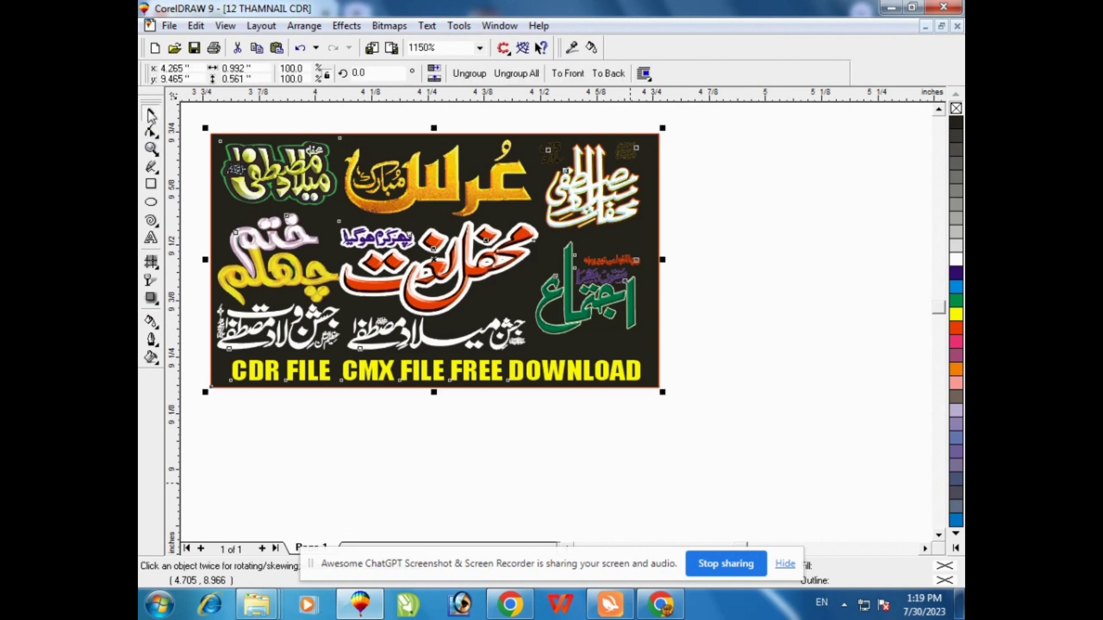
right_click(423, 182)
click(458, 212)
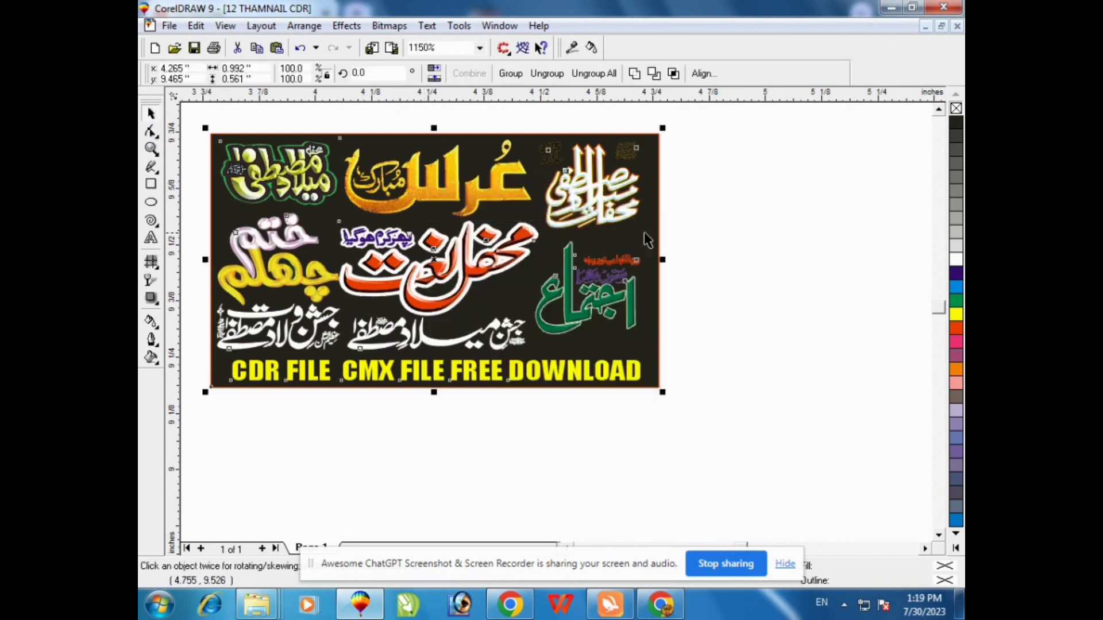
click(729, 222)
Try moving the white and orange, the gold, and the pink and yellow calligraphy on the black thumbnail, and undo each move.
click(590, 201)
drag(581, 201, 746, 211)
key(ctrl+z)
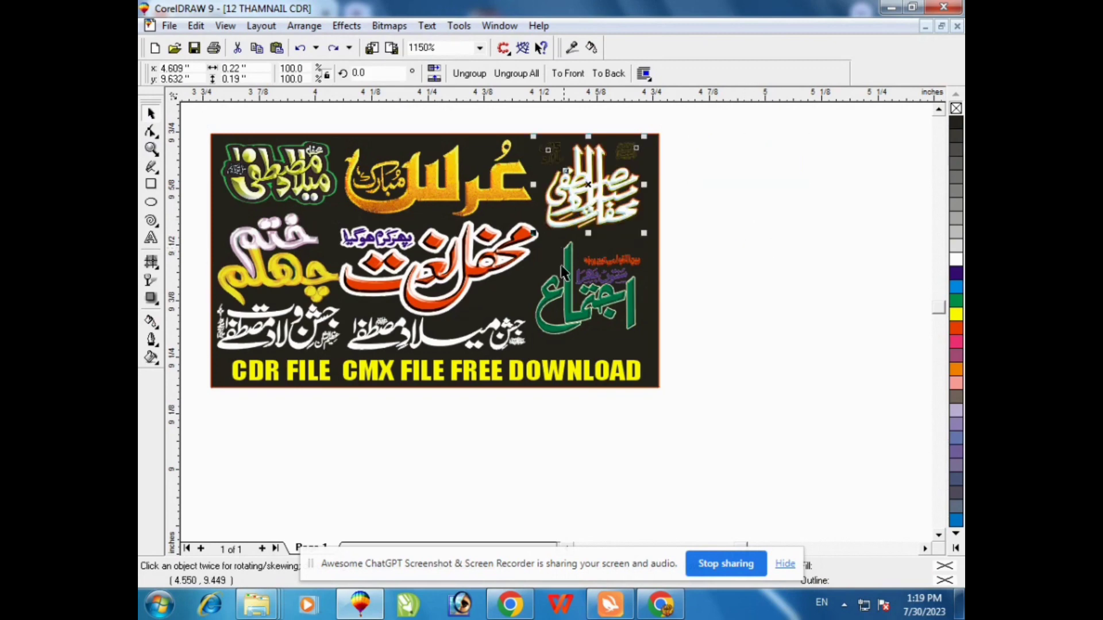
drag(420, 182, 458, 193)
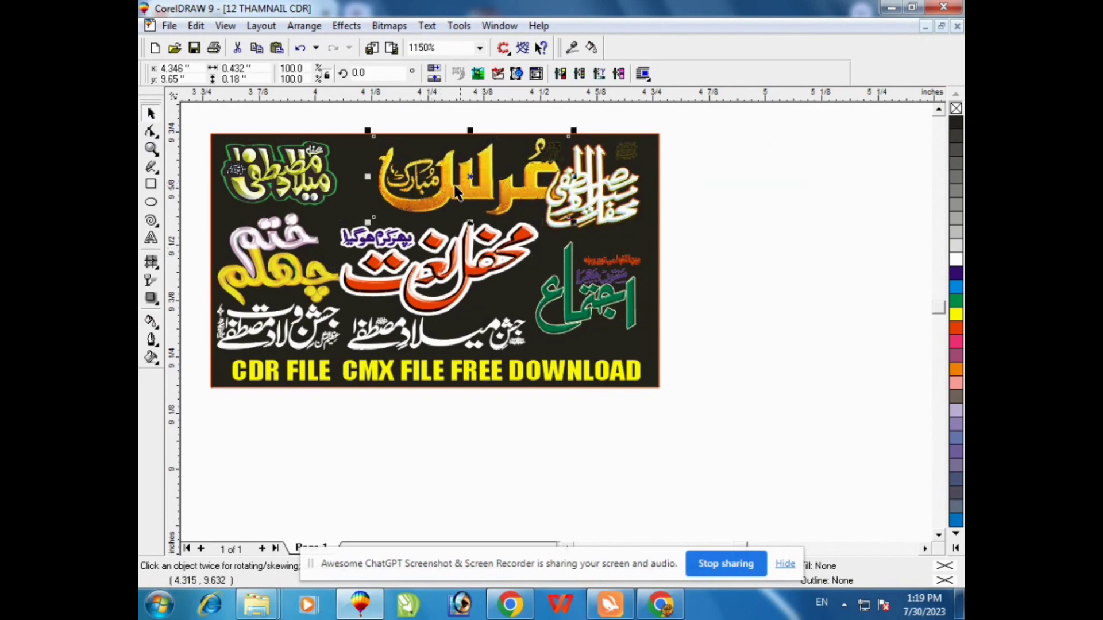
key(ctrl+z)
click(292, 259)
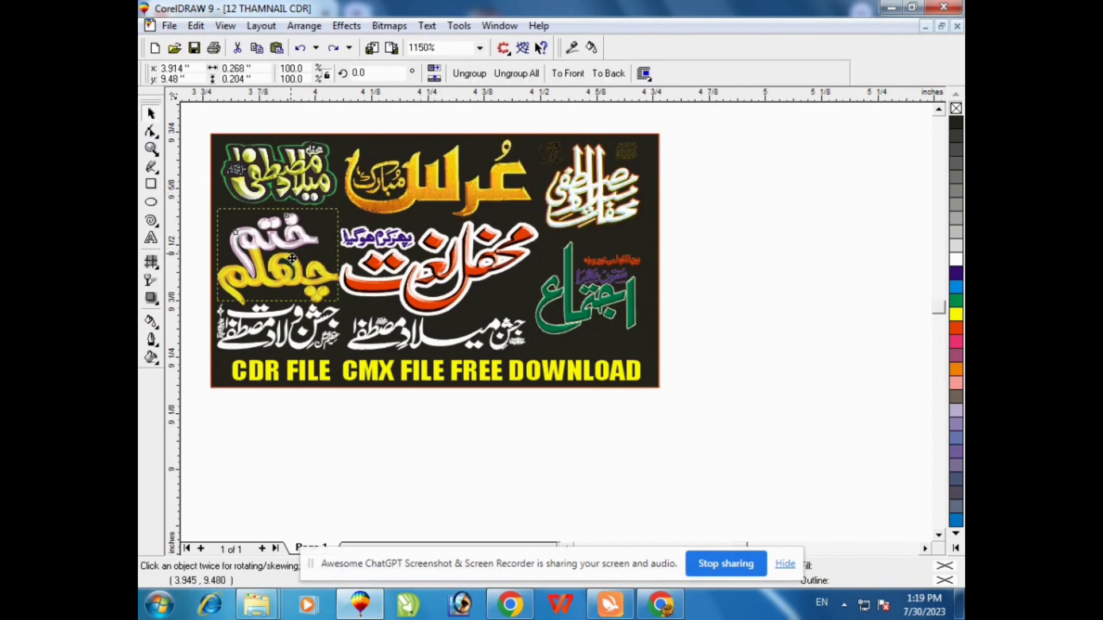
drag(292, 258, 288, 247)
key(ctrl+z)
Enlarge the green calligraphy on the black thumbnail slightly, to about 0.234 by 0.217 inches.
click(308, 318)
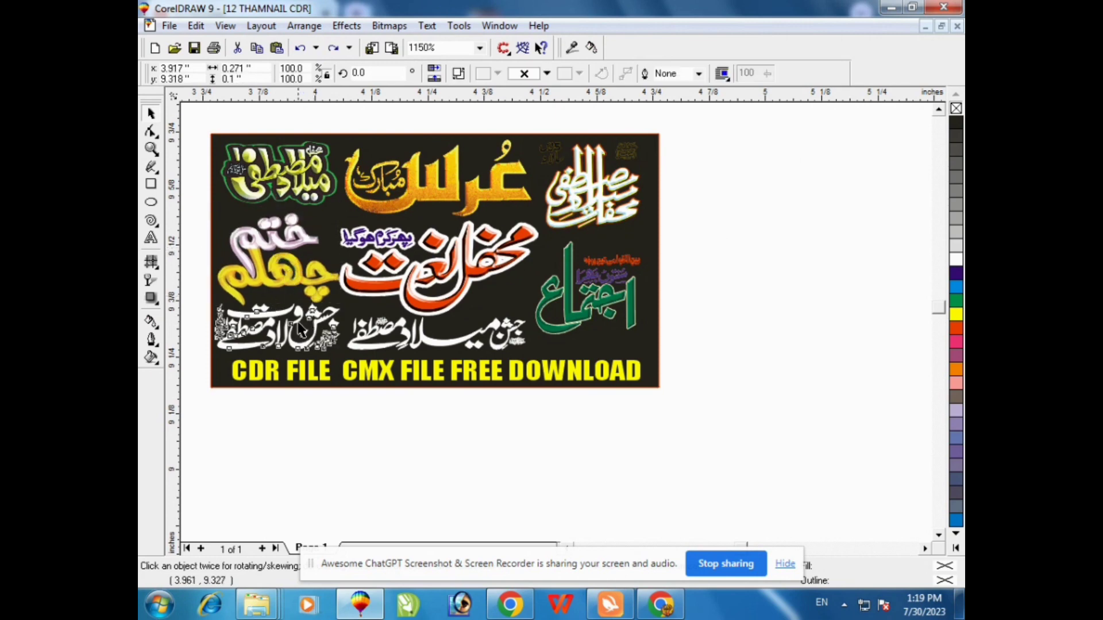
click(544, 329)
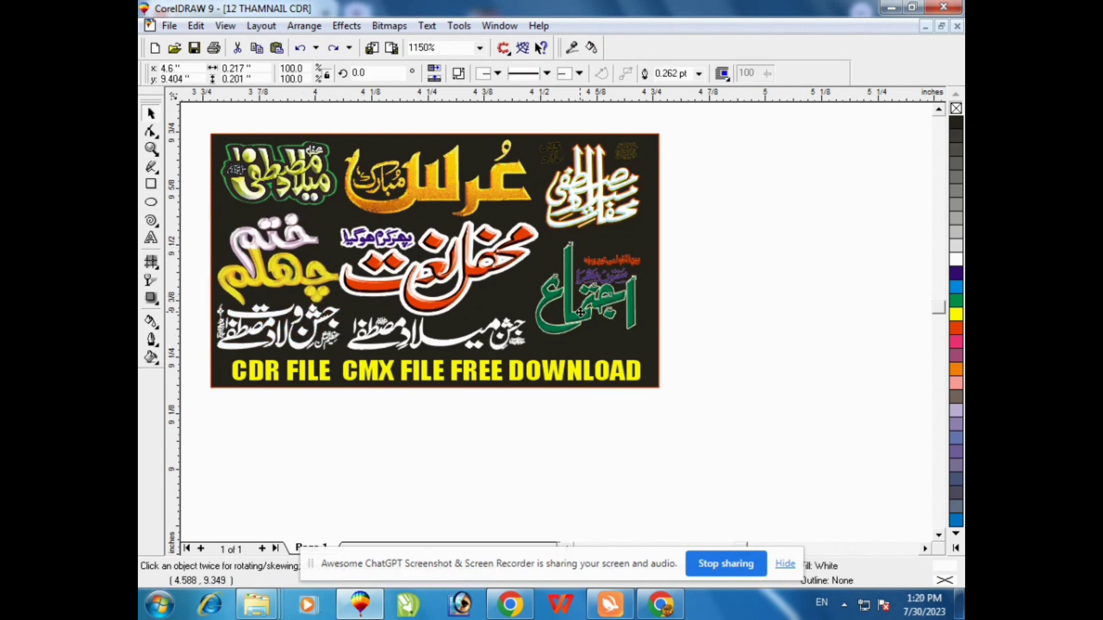
drag(641, 343, 644, 345)
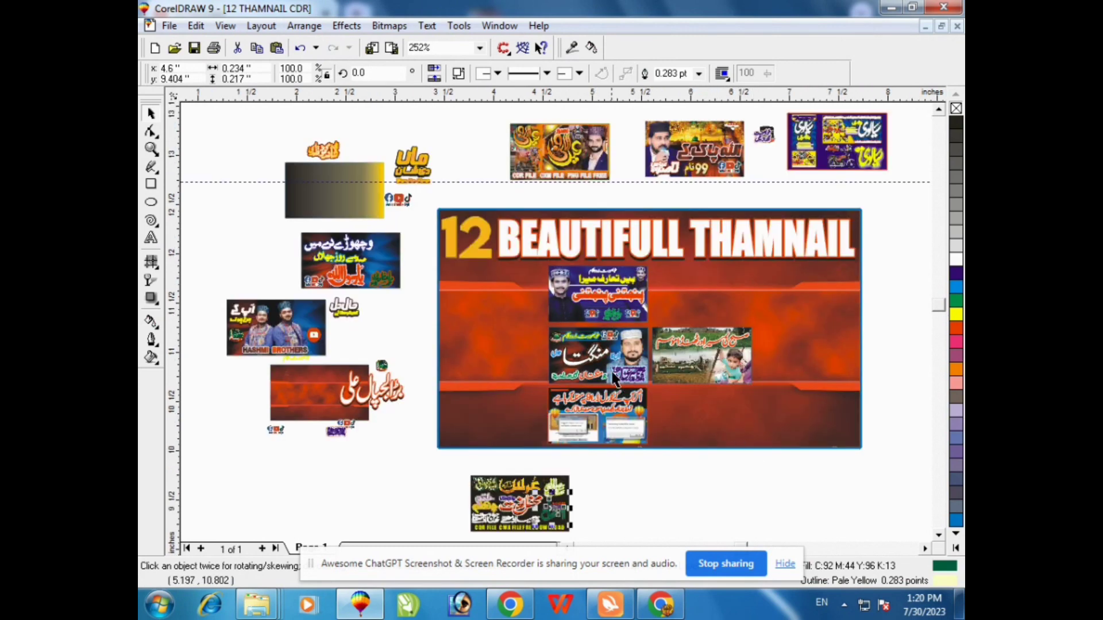
Move the thumbnail with the man in the blue checked jacket from the middle row to below the sheet and ungroup it.
drag(600, 354, 686, 475)
click(151, 149)
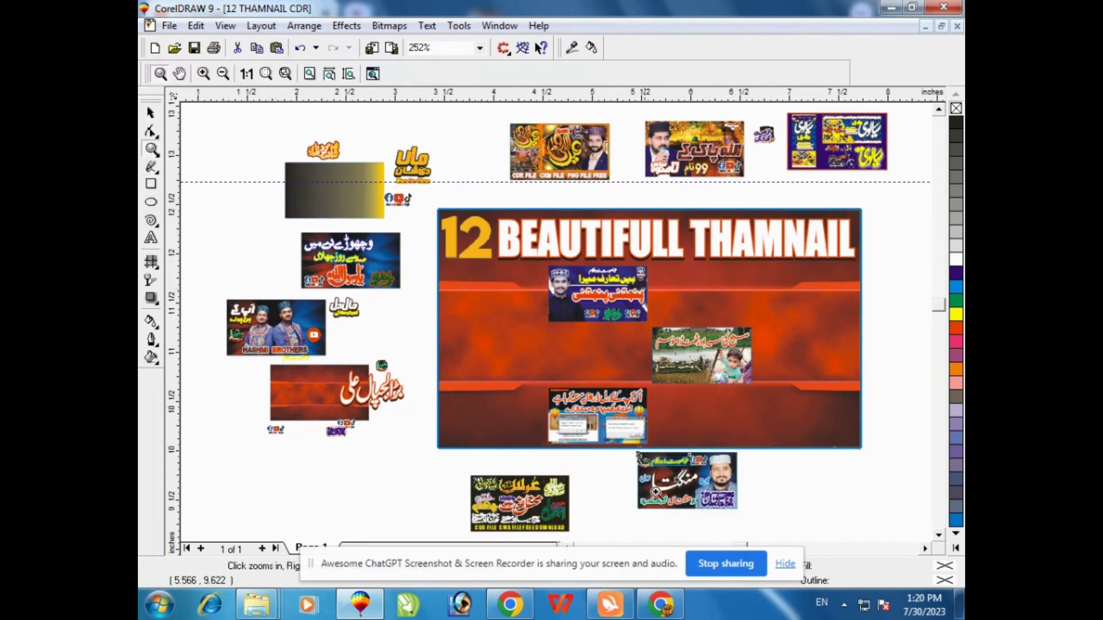
drag(622, 446, 758, 529)
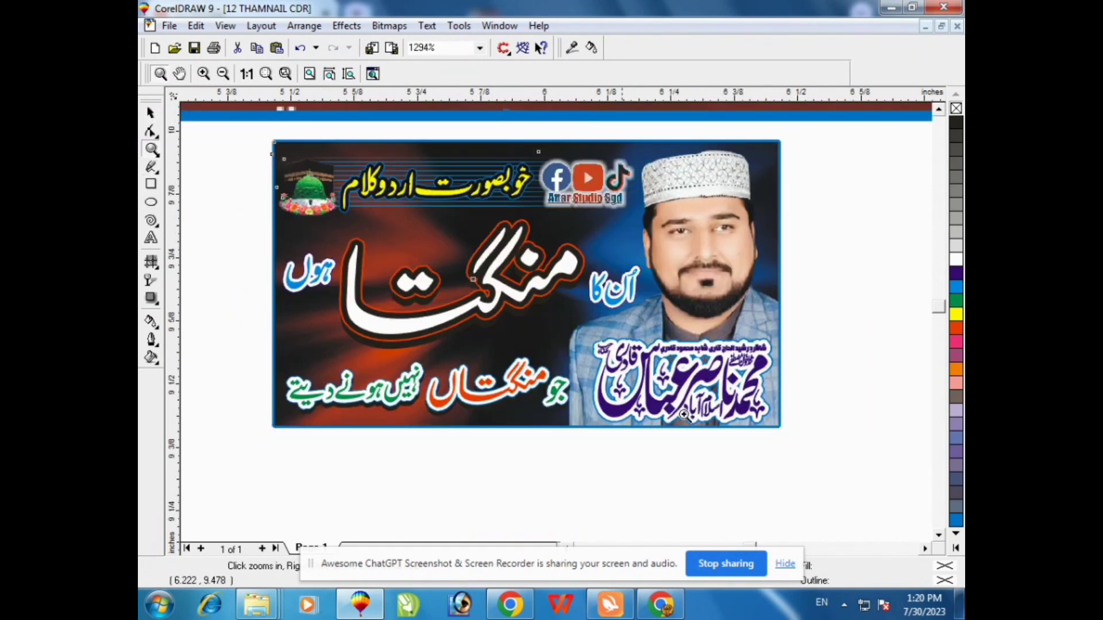
click(152, 114)
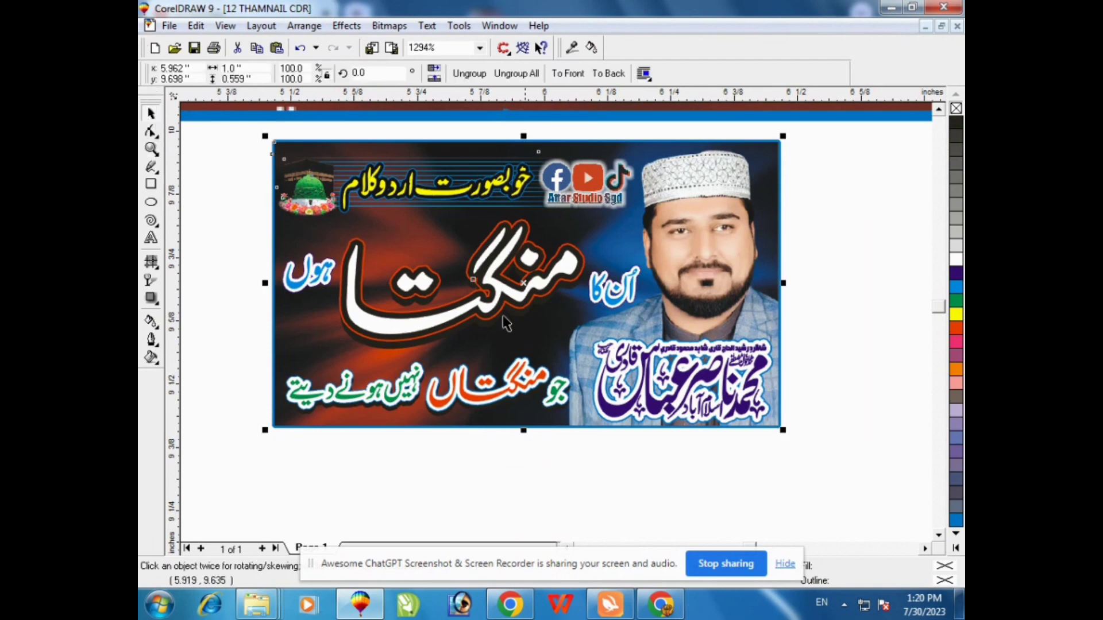
right_click(698, 244)
click(735, 185)
Move the purple name lettering to the right of the portrait thumbnail, and the large white title and small blue word beside it below.
click(673, 358)
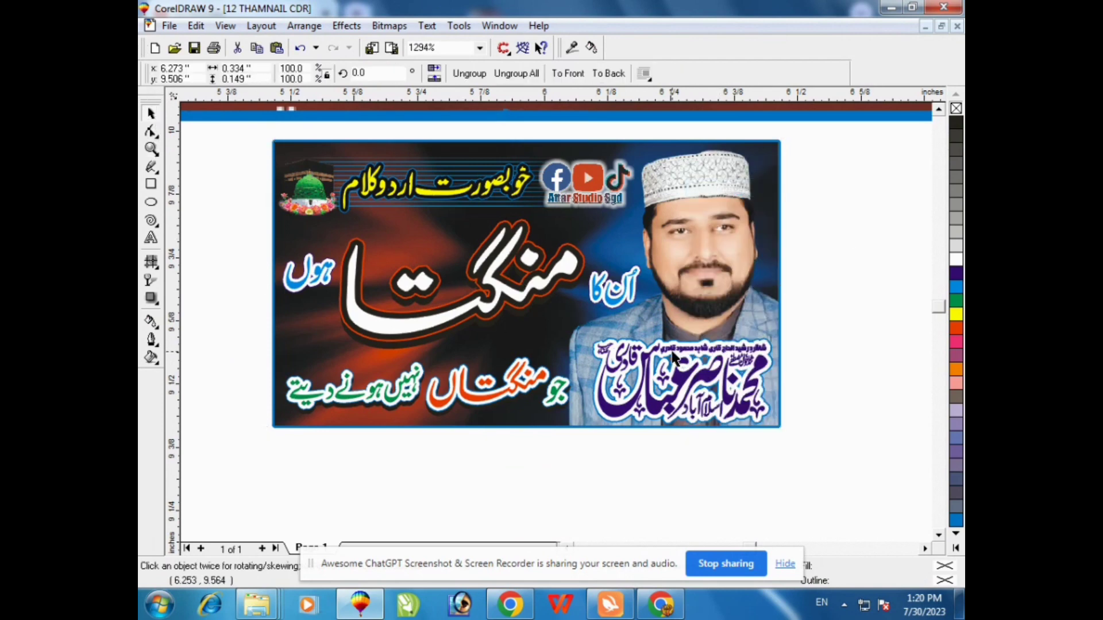
drag(674, 357, 873, 382)
drag(512, 296, 537, 488)
drag(607, 290, 643, 443)
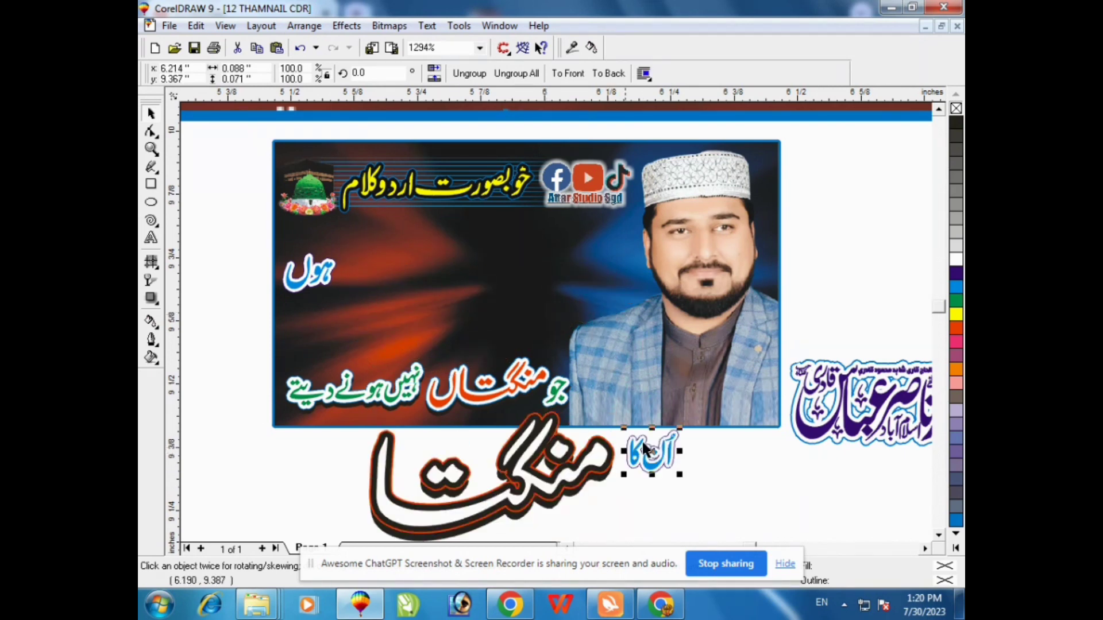
Try moving the portrait thumbnail's green and red line, yellow heading, social media icons and green dome image, and undo the moves.
drag(510, 383, 516, 457)
key(ctrl+z)
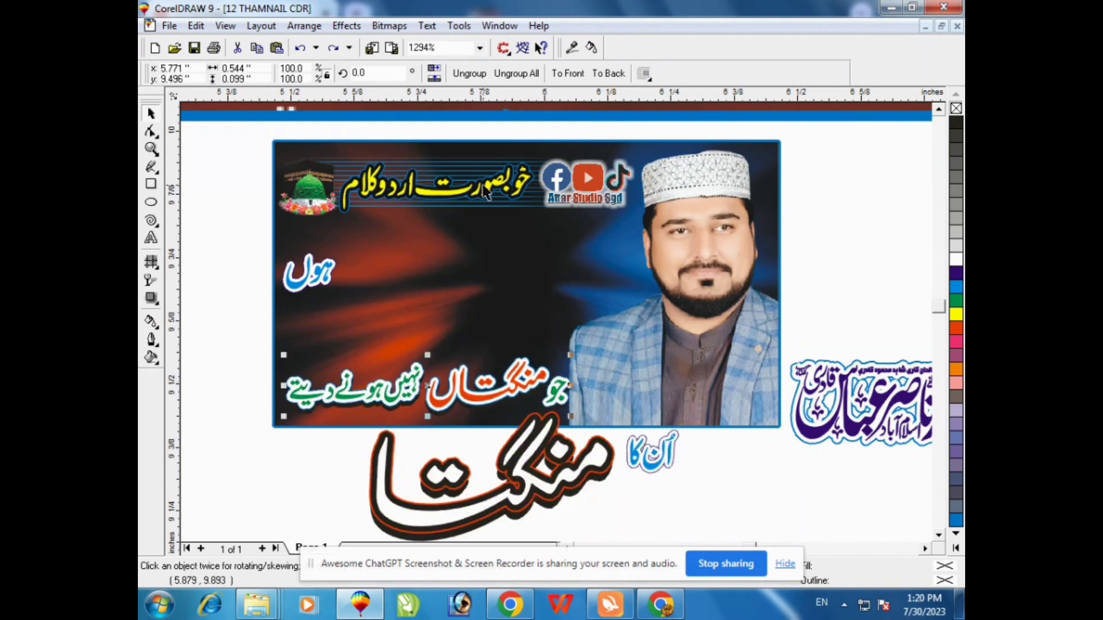
drag(491, 187, 620, 184)
click(300, 197)
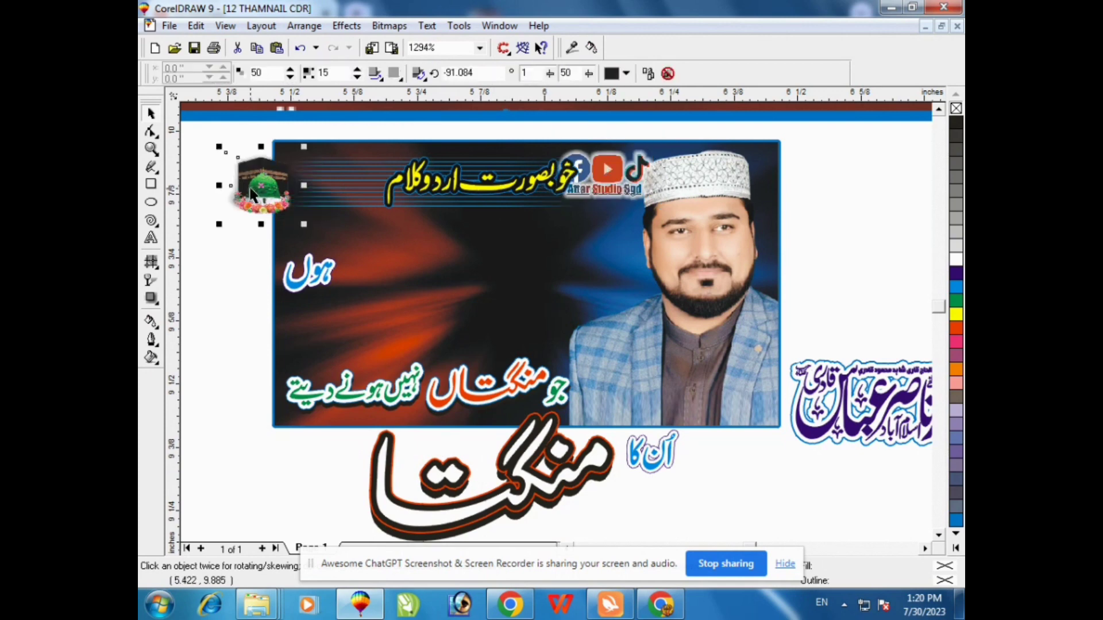
key(ctrl+z)
key(F3)
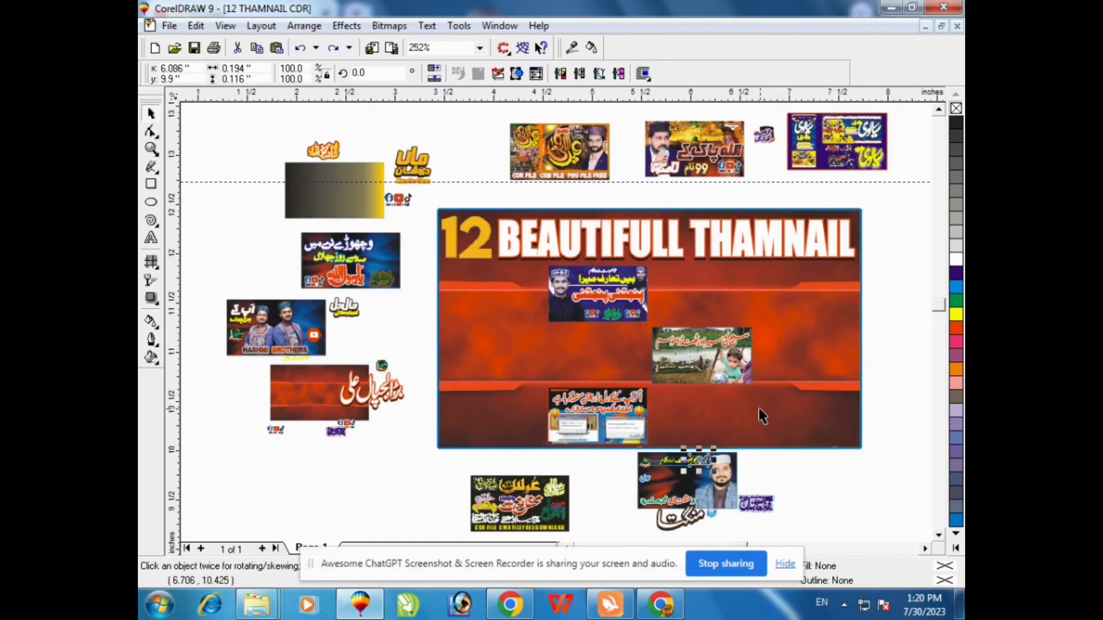
Move the purple thumbnail with the man in black from the top row to below the sheet's lower right corner and ungroup it.
click(629, 286)
drag(602, 286, 855, 494)
click(152, 151)
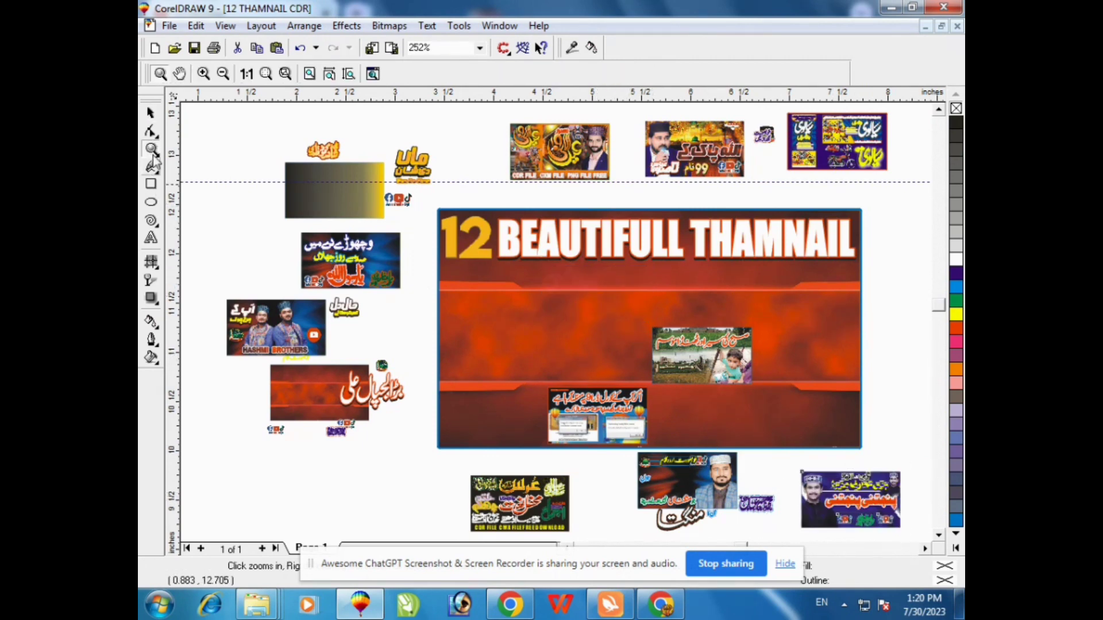
drag(796, 461, 939, 573)
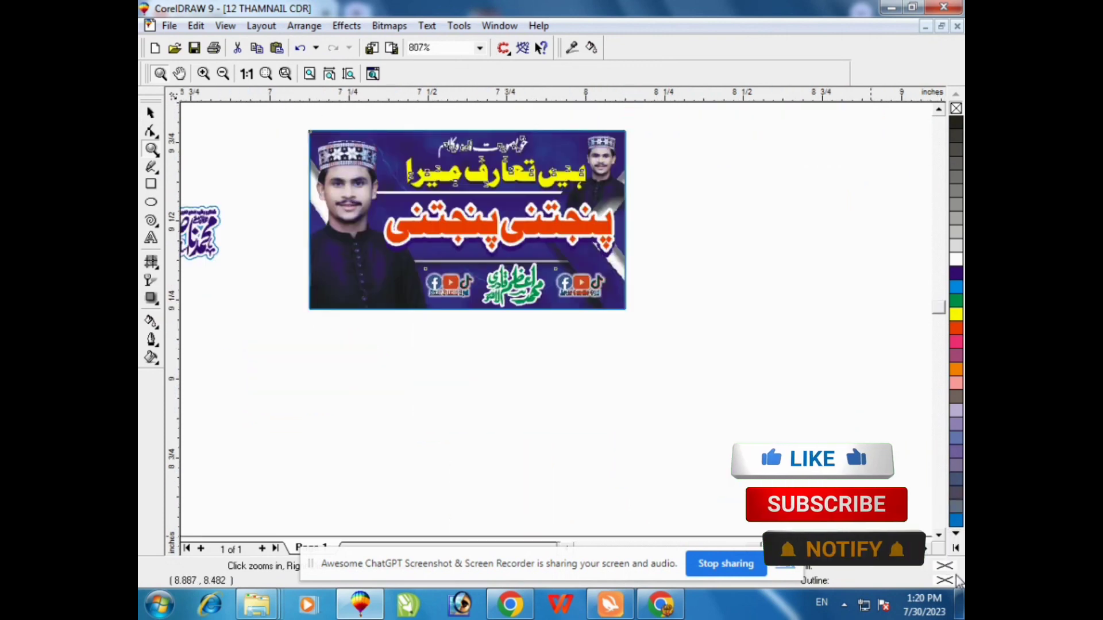
click(144, 103)
right_click(342, 162)
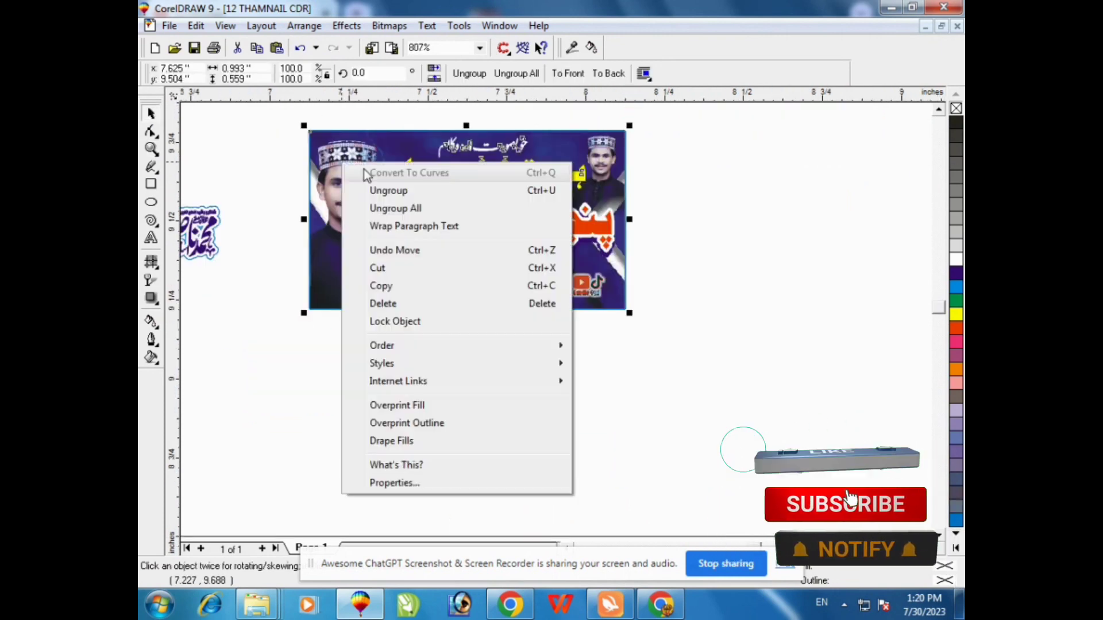
click(481, 387)
Move the orange title, green name lettering, both social media icon groups, yellow heading and small white line below the purple thumbnail.
drag(445, 213, 514, 370)
drag(450, 284, 460, 351)
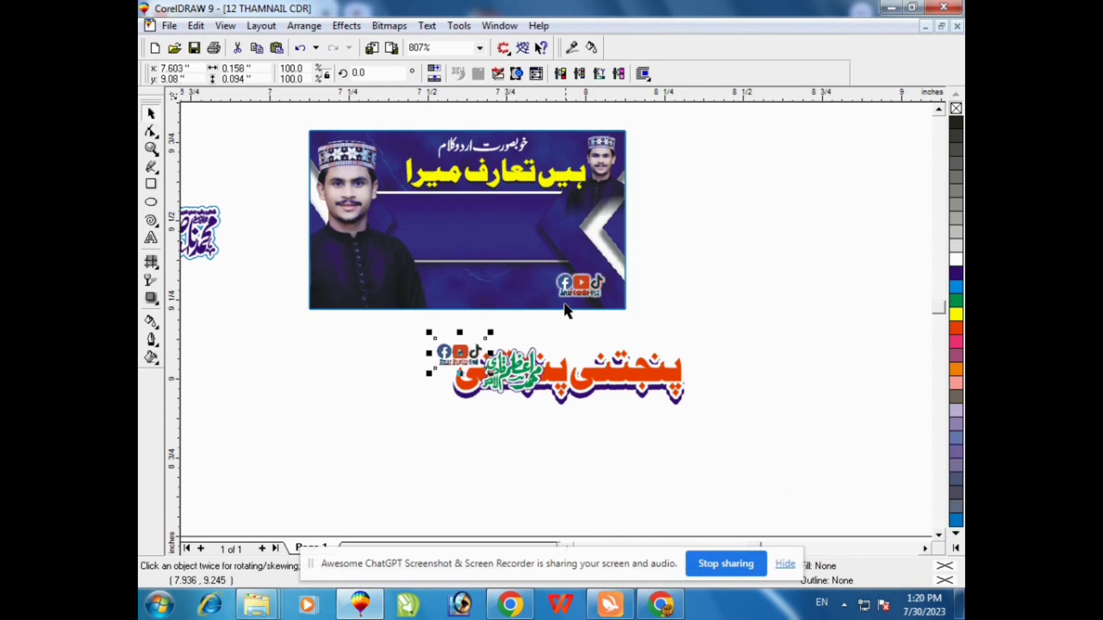
drag(581, 280, 597, 368)
drag(536, 178, 533, 432)
drag(494, 154, 411, 339)
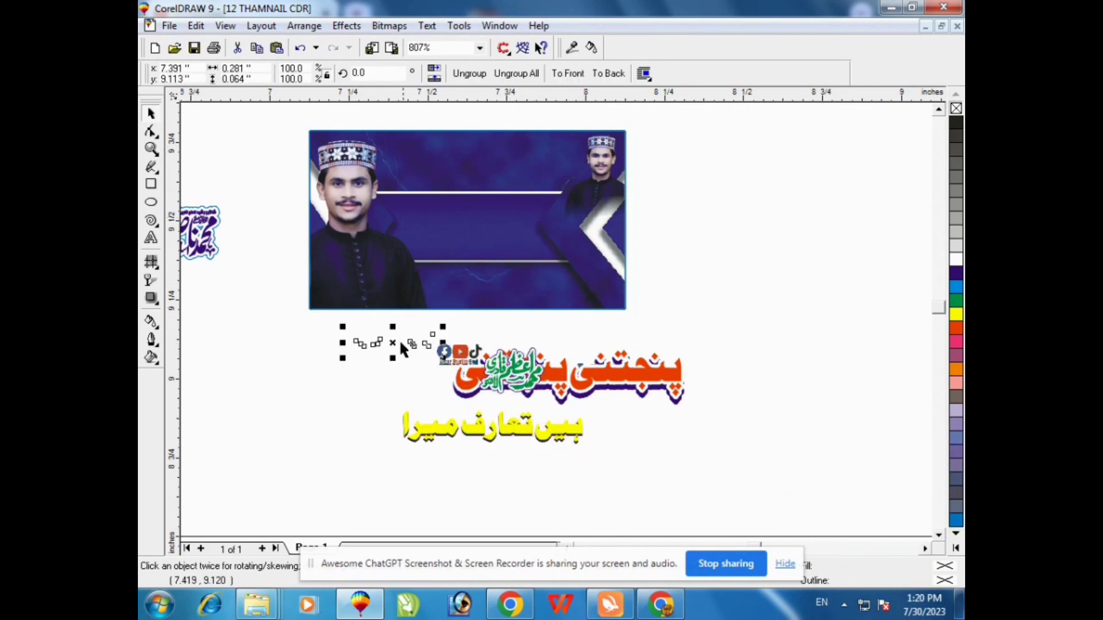
Edit the purple thumbnail's PowerClip contents, move the man's portrait out of the frame to the lower left, and finish editing.
right_click(366, 186)
click(423, 212)
drag(414, 230, 350, 380)
right_click(463, 166)
click(511, 192)
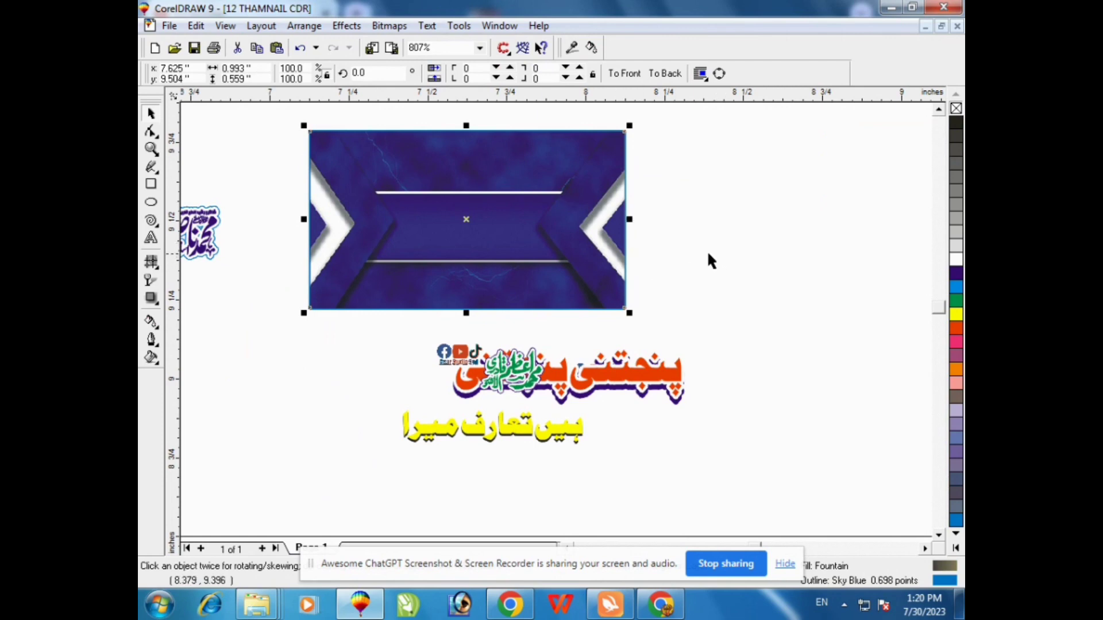
Undo the purple thumbnail's PowerClip edit, text moves, ungrouping and relocation.
key(ctrl+z)
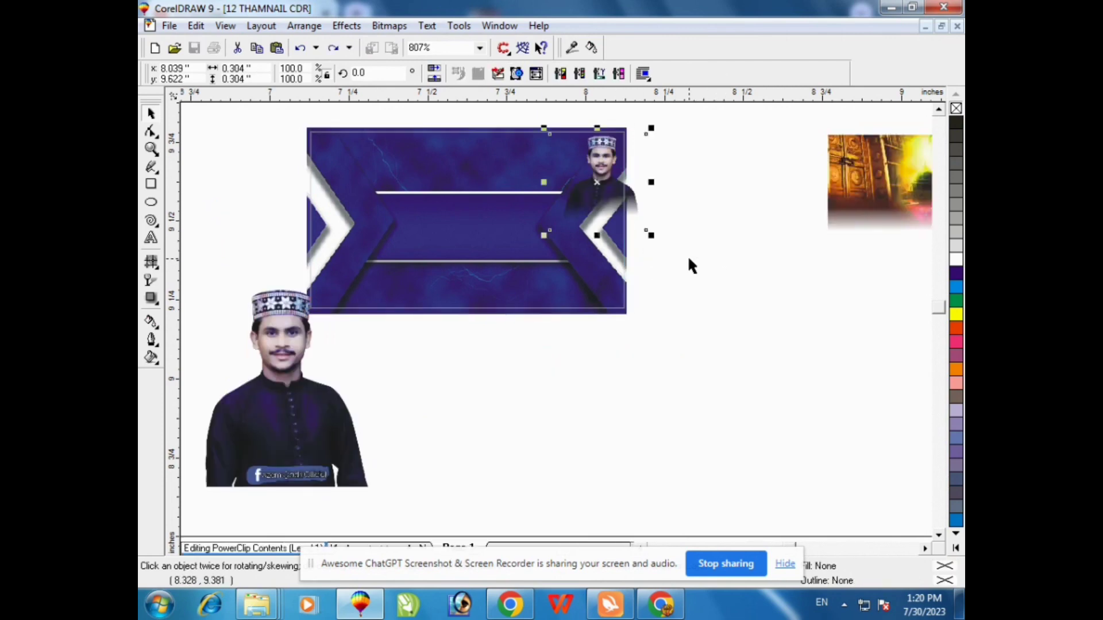
key(ctrl+shift+z)
key(ctrl+shift+z)
key(ctrl+shift+z)
key(ctrl+shift+z)
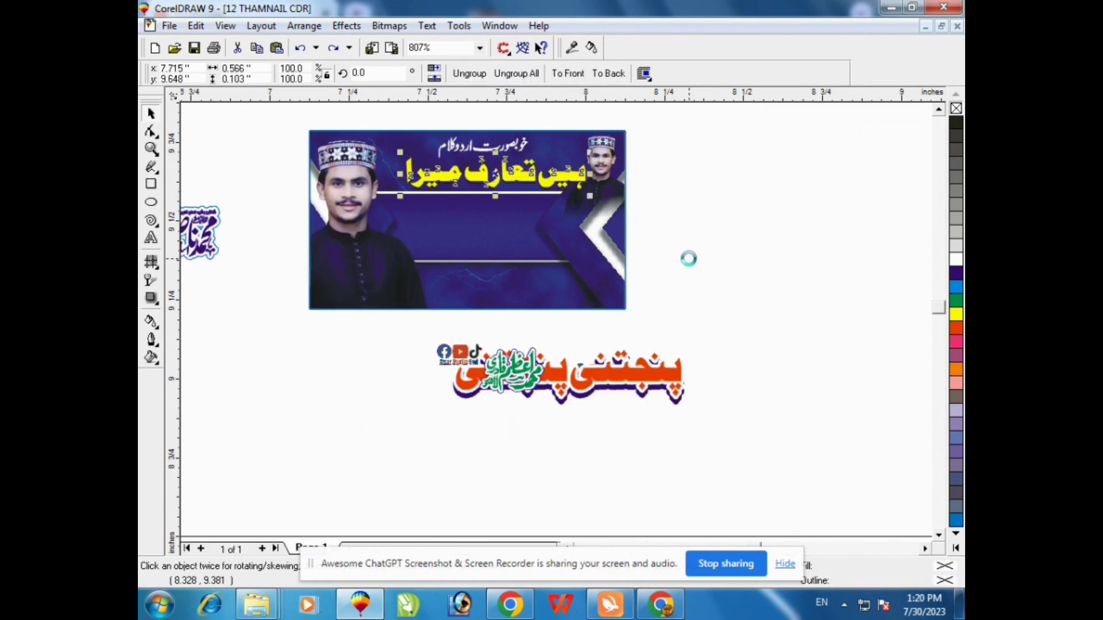
key(F4)
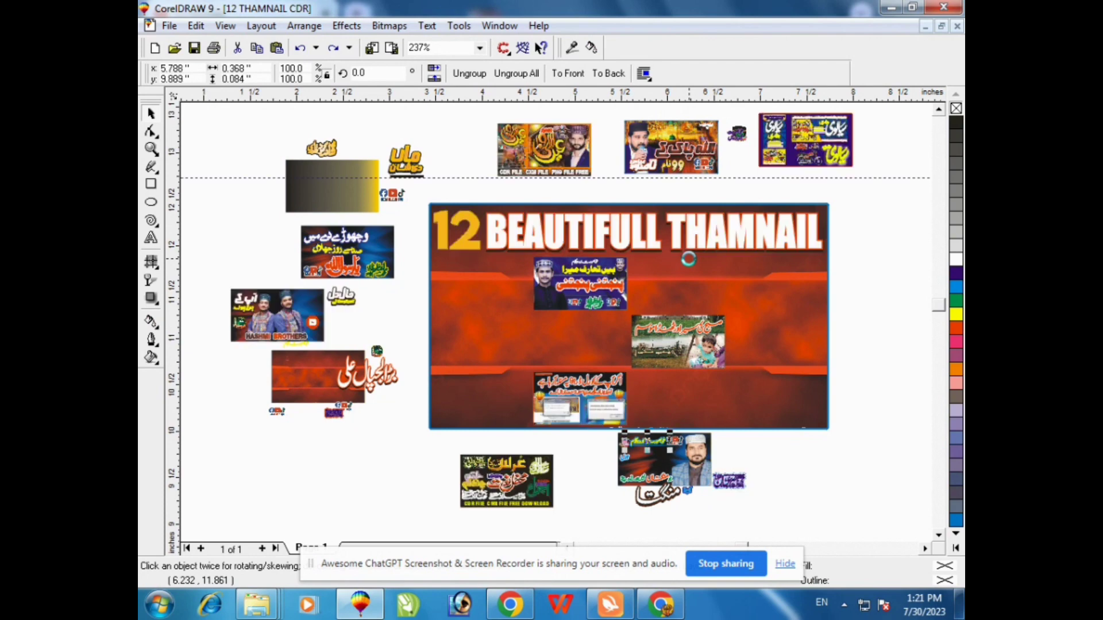
Undo the lettering and title moves and the ungrouping of the thumbnail with the man in the blue checked jacket.
key(ctrl+z)
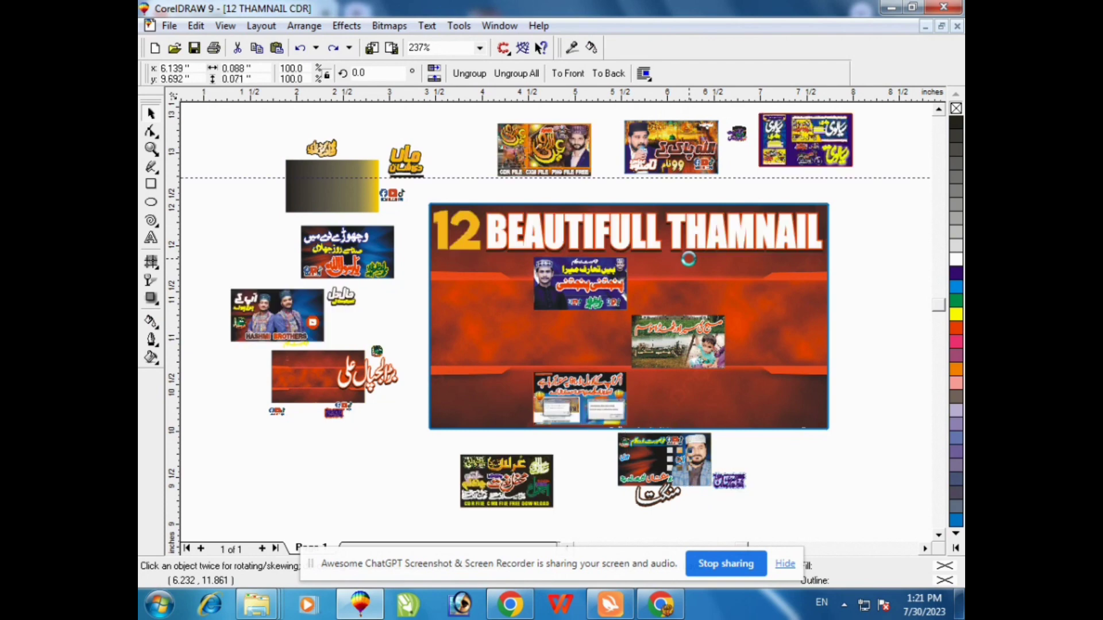
key(ctrl+z)
key(ctrl+z)
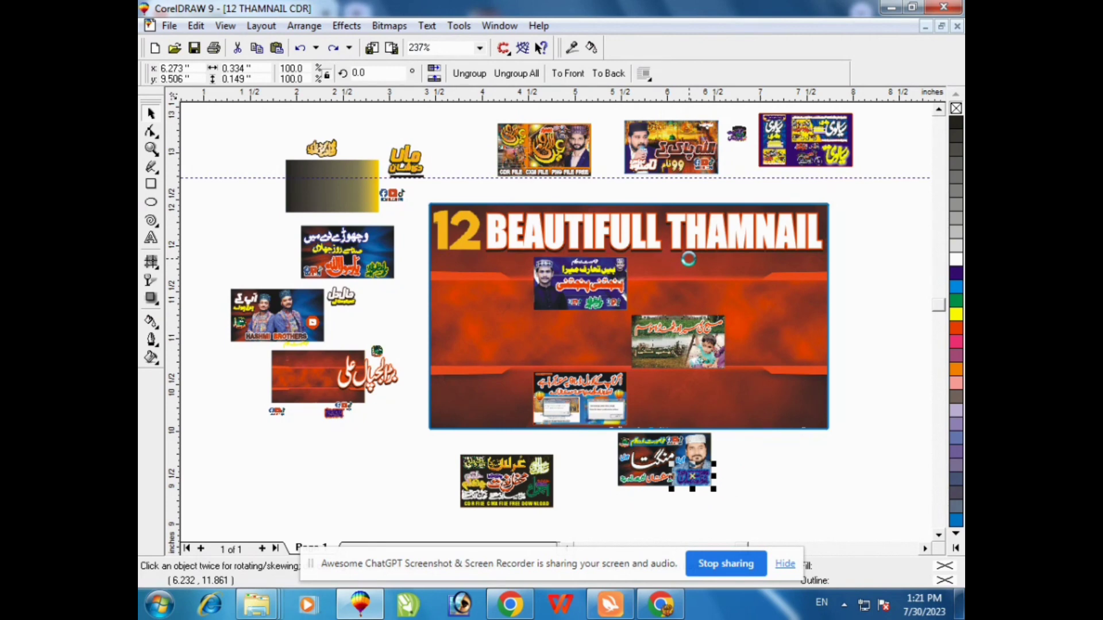
key(ctrl+z)
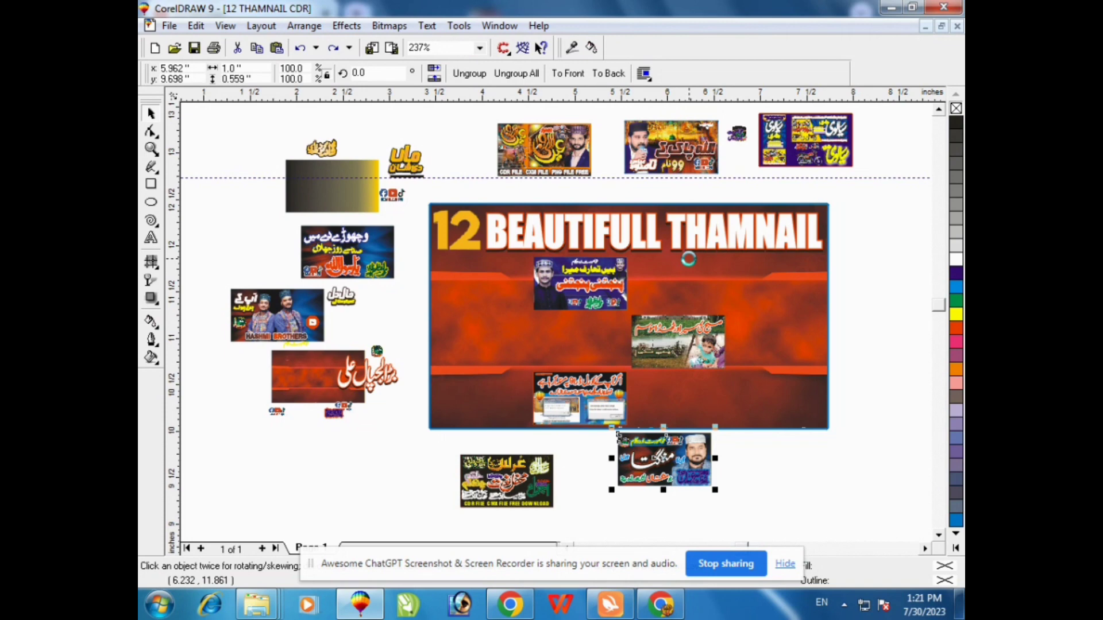
click(661, 604)
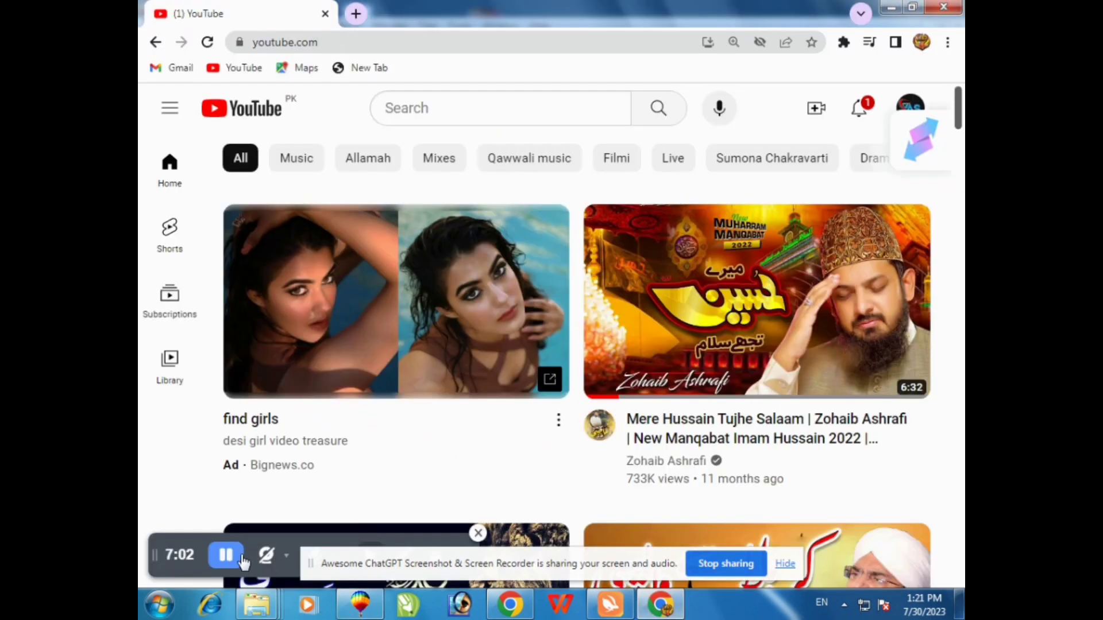
click(360, 605)
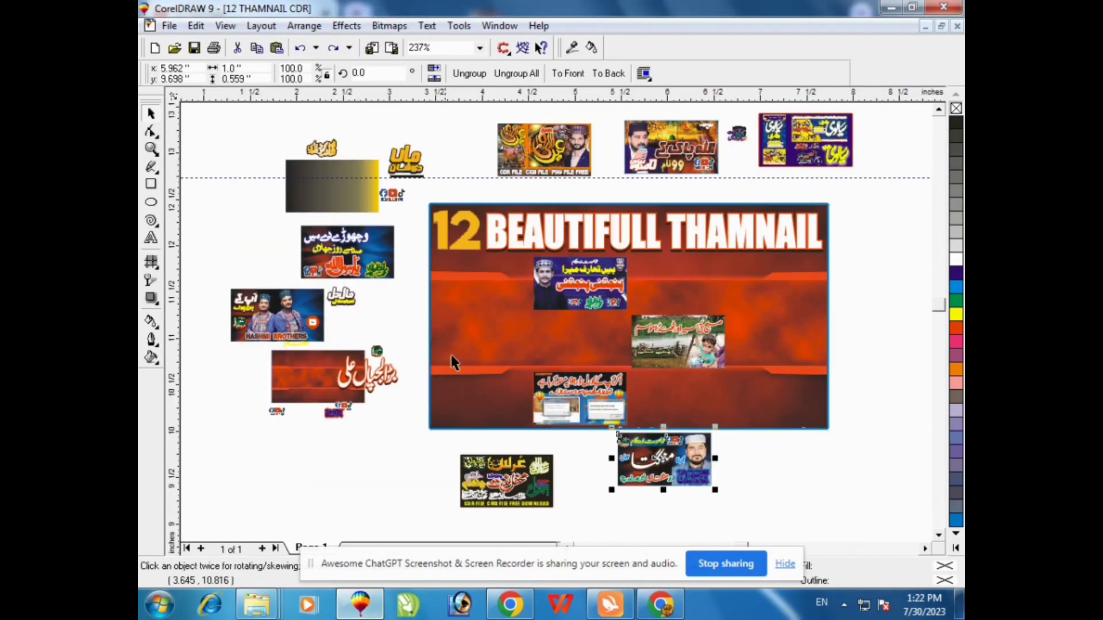
Undo the relocation of the blue-jacket, black calligraphy and purple-and-yellow poster thumbnails, along with the edits made to them.
key(ctrl+z)
key(ctrl+z)
key(ctrl+z)
key(ctrl+z)
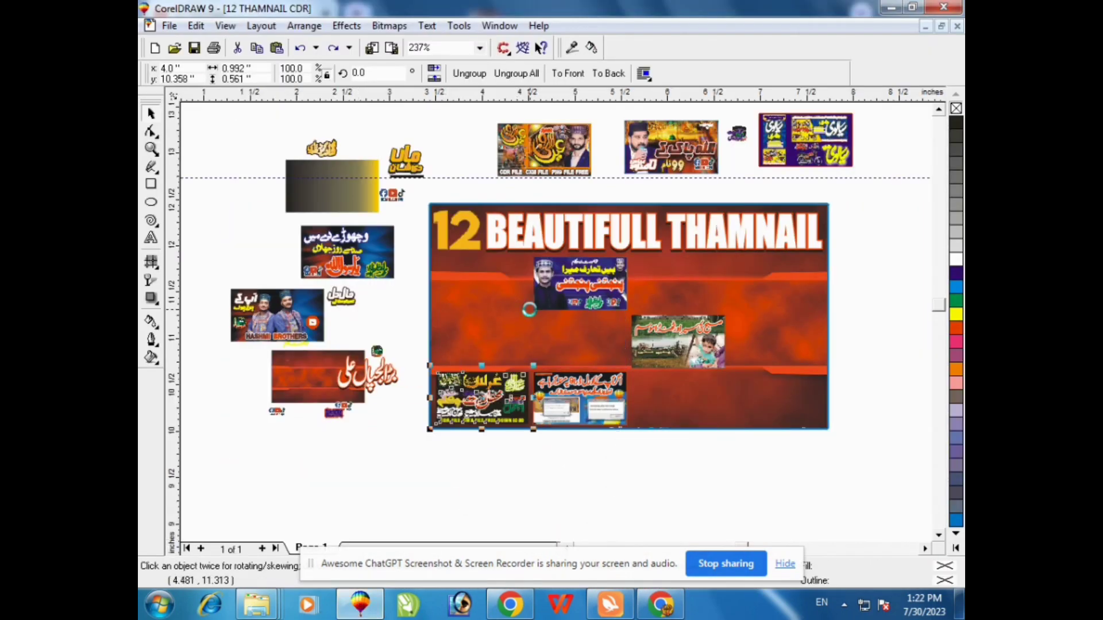
key(ctrl+z)
key(ctrl+z)
key(ctrl+z)
key(ctrl+z)
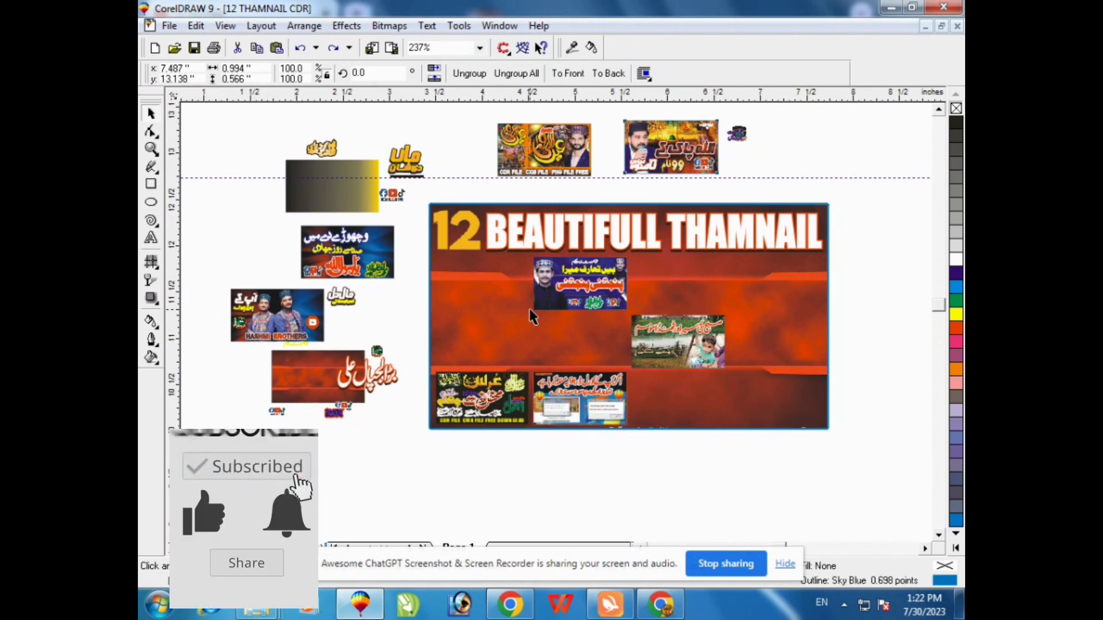
Undo the edits to the thumbnail with the man at the microphone and the orange thumbnail above the sheet.
key(ctrl+z)
key(ctrl+z)
key(ctrl+z)
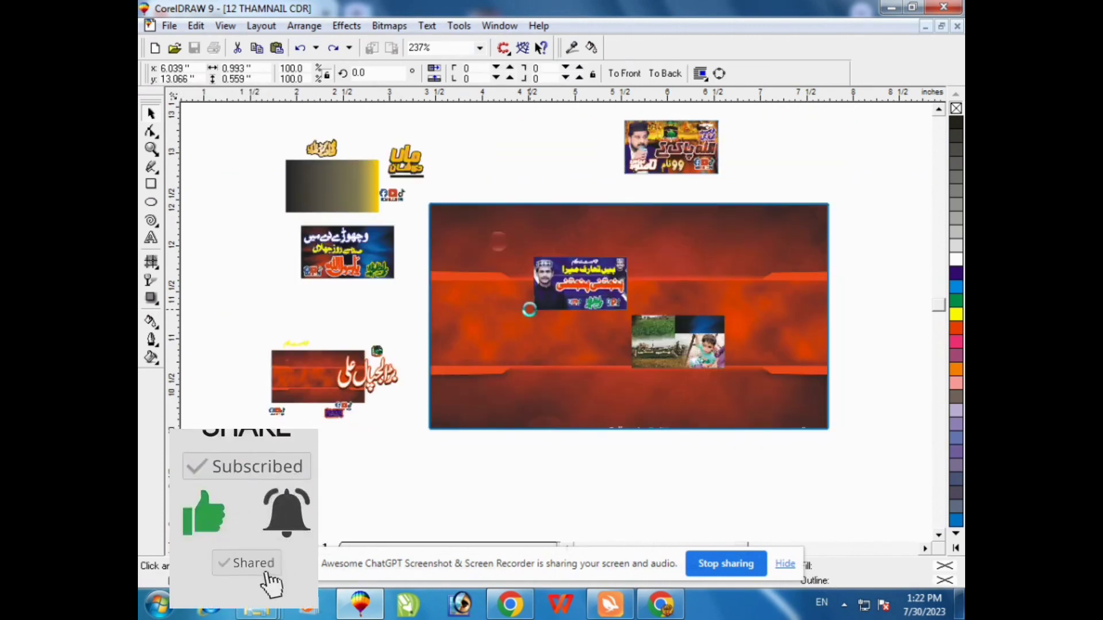
key(ctrl+z)
key(ctrl+z)
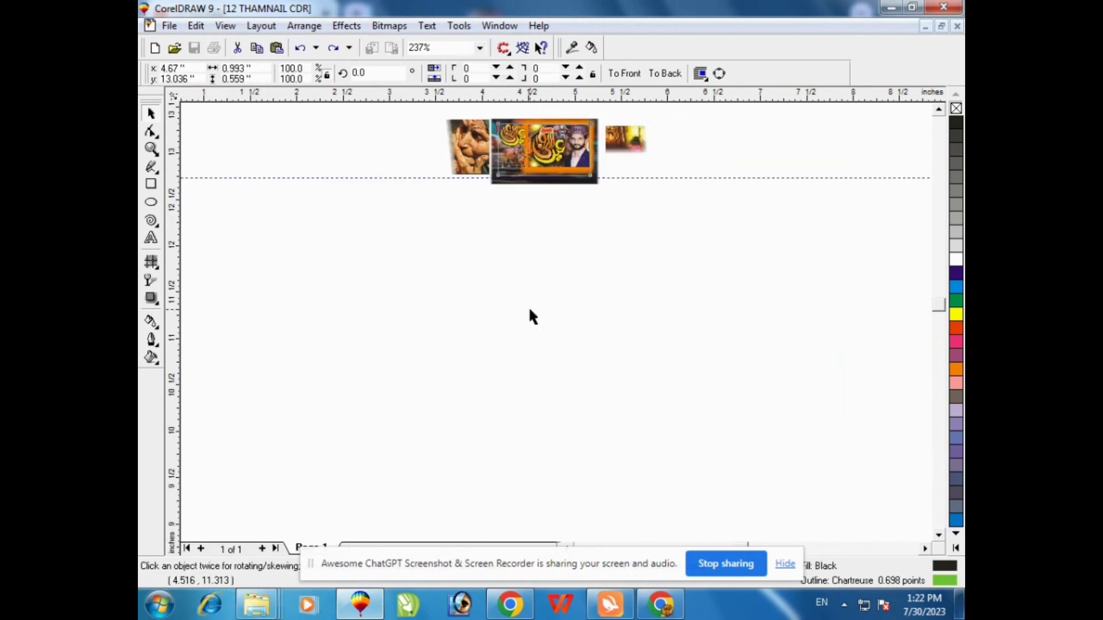
Undo the PowerClip edit, text moves and ungrouping of the thumbnail with the man in red and the old man's face.
key(ctrl+z)
key(ctrl+z)
key(ctrl+z)
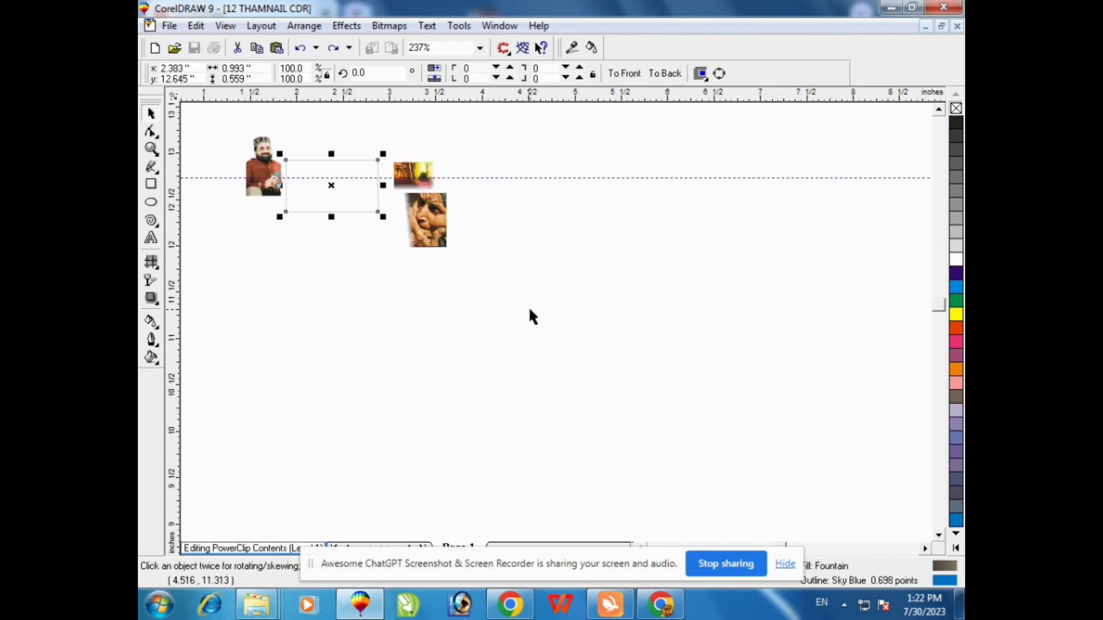
key(ctrl+z)
key(ctrl+z)
key(ctrl+z)
key(ctrl+z)
key(ctrl+z)
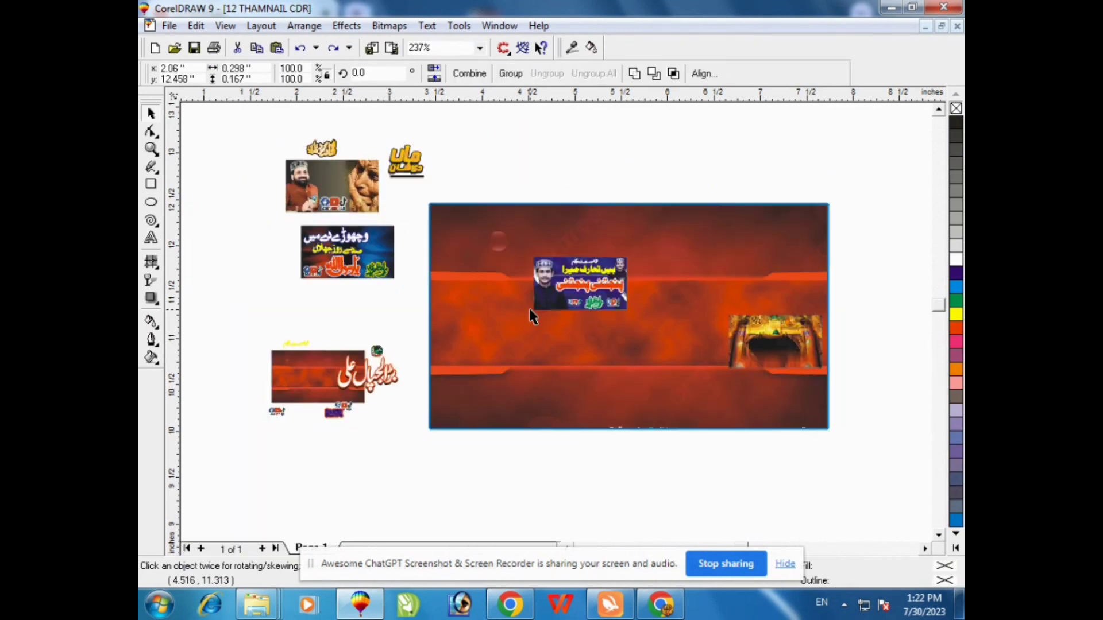
key(ctrl+z)
key(ctrl+z)
key(ctrl+z)
key(ctrl+z)
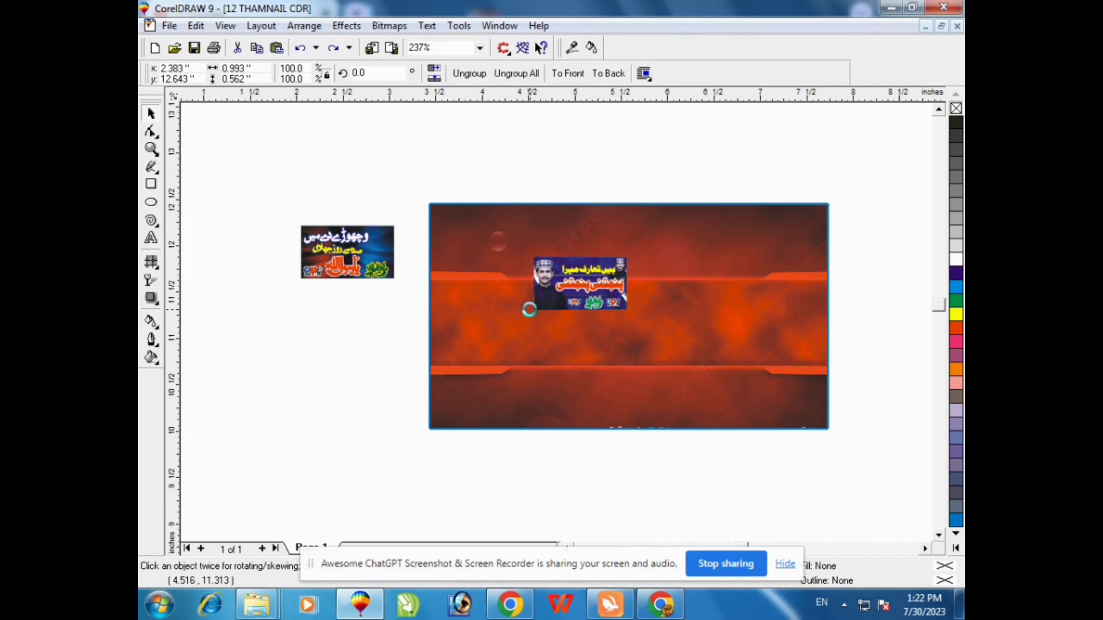
Undo the relocation of the old man's face thumbnail, and the edits and relocation of the red thumbnail with white calligraphy.
key(ctrl+z)
key(ctrl+z)
key(ctrl+z)
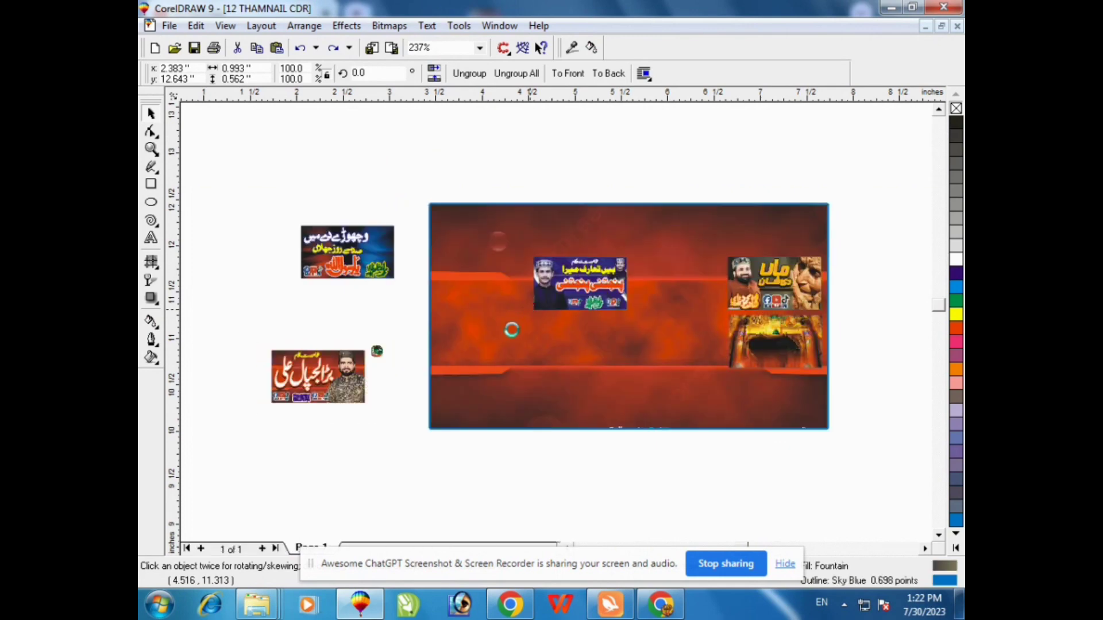
key(ctrl+z)
key(ctrl+shift+z)
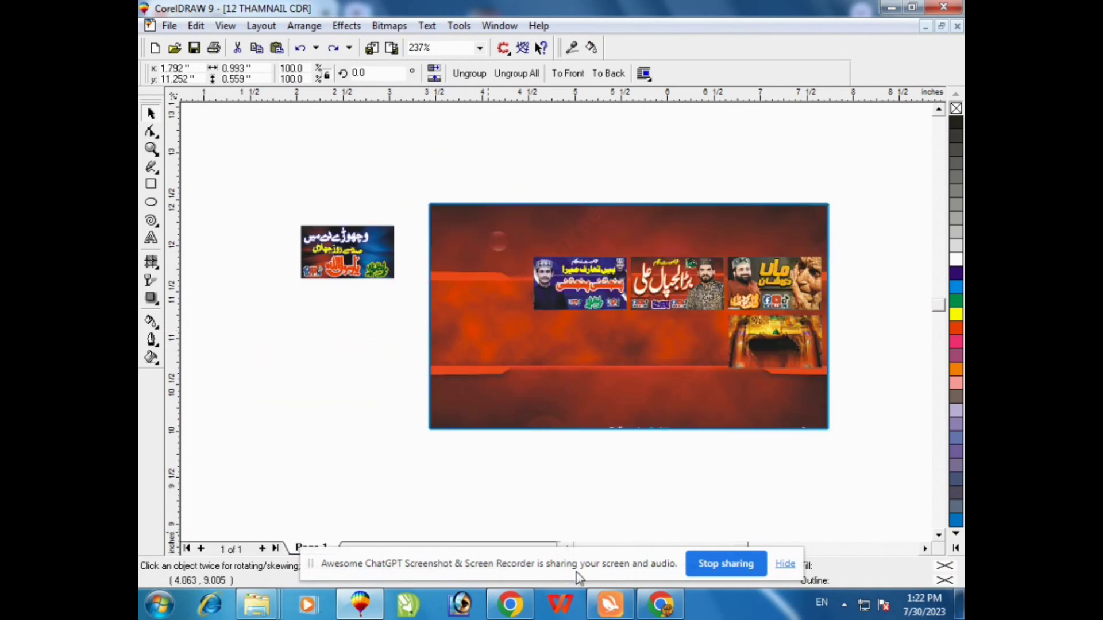
key(ctrl+shift+z)
key(ctrl+shift+z)
key(ctrl+shift+z)
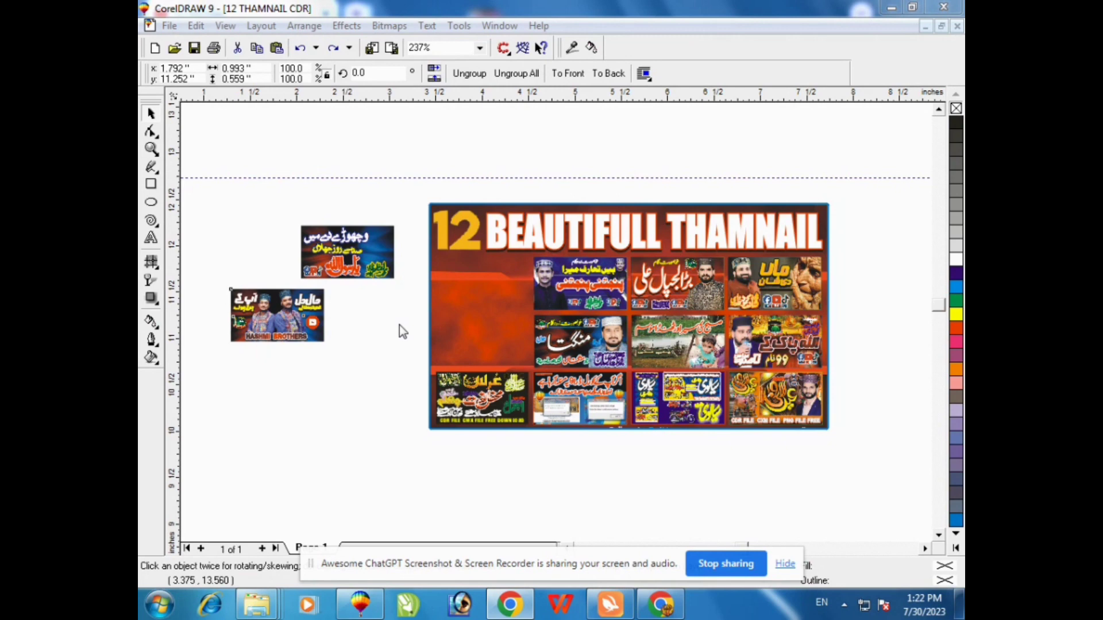
Undo the remaining moves of the two-brothers thumbnail and the blue thumbnail with white, yellow and red lettering.
click(370, 311)
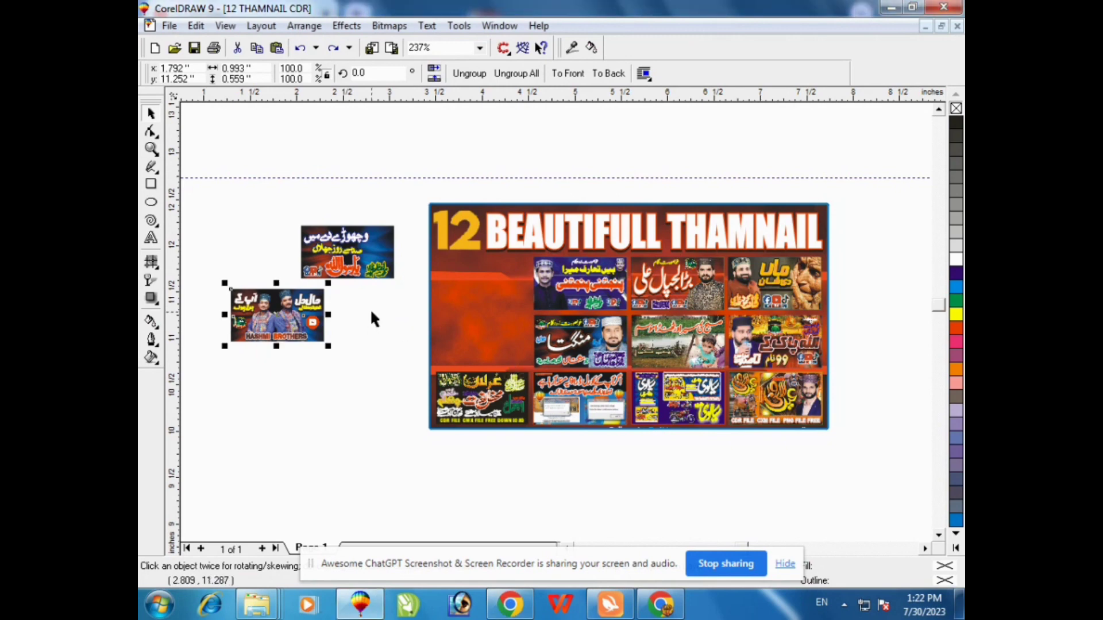
key(ctrl+z)
key(ctrl+z)
key(ctrl+z)
key(ctrl+z)
key(ctrl+z)
key(ctrl+z)
key(ctrl+z)
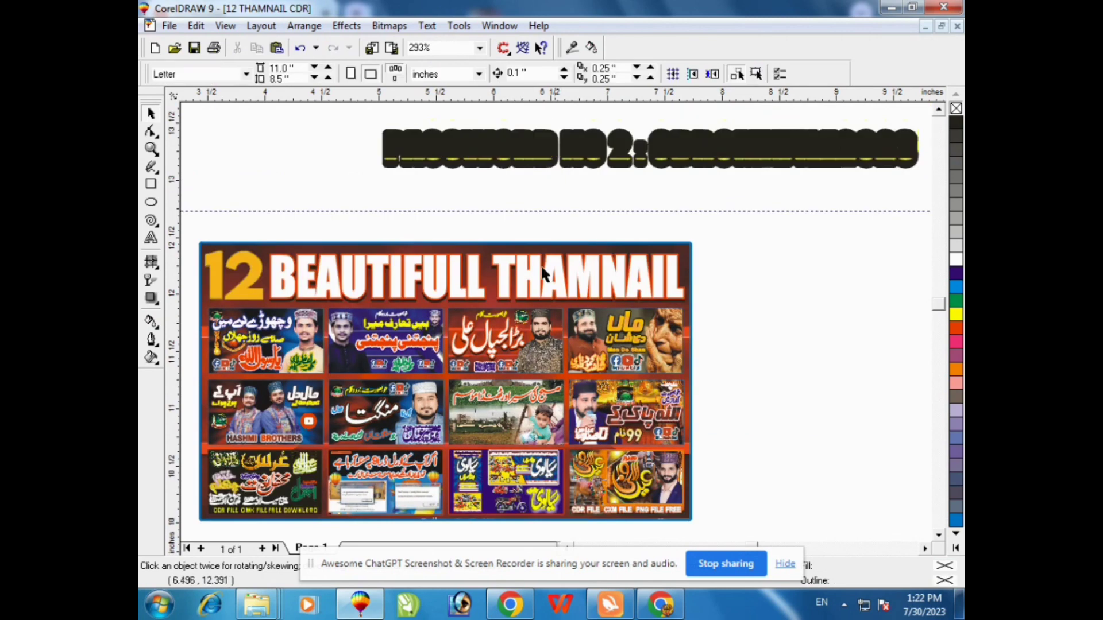
Delete the heavily black-outlined text line above the thumbnail sheet.
click(509, 155)
key(Delete)
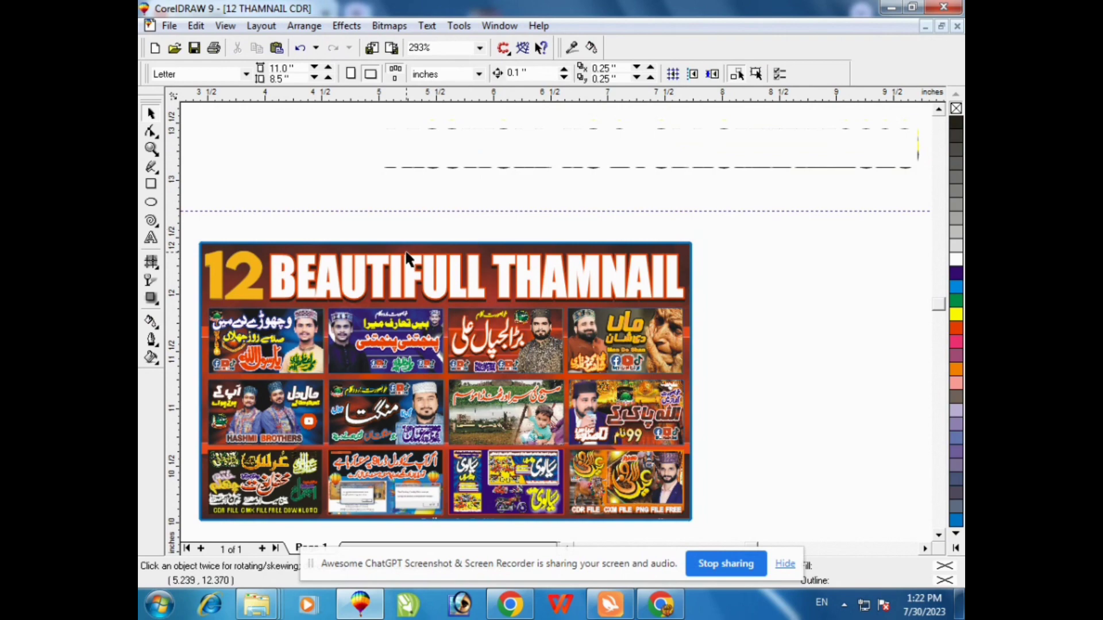
key(F4)
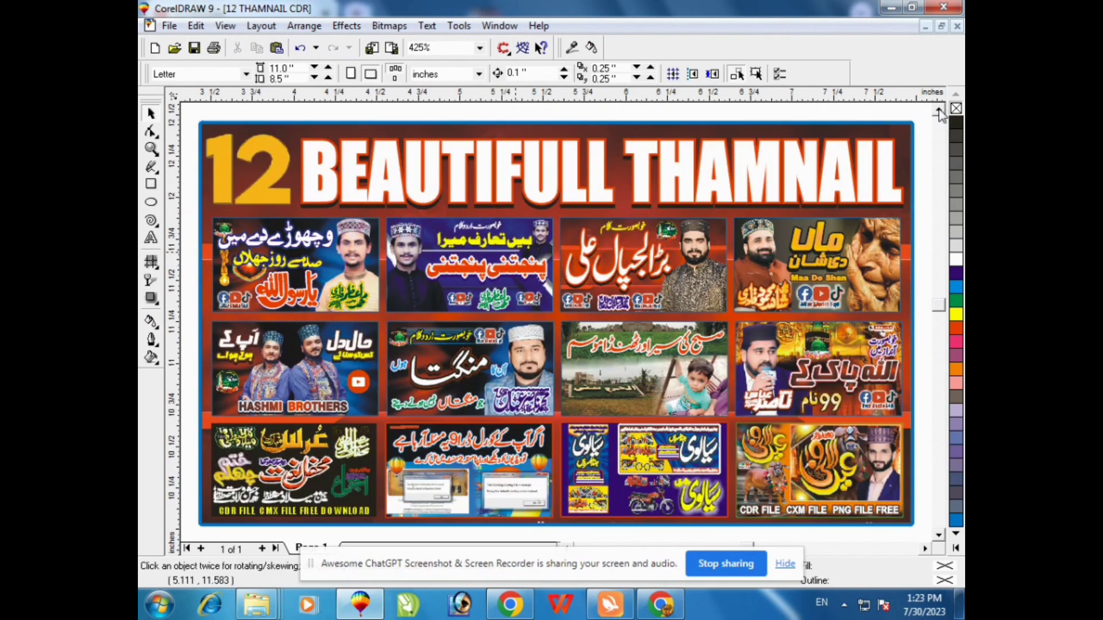
click(939, 110)
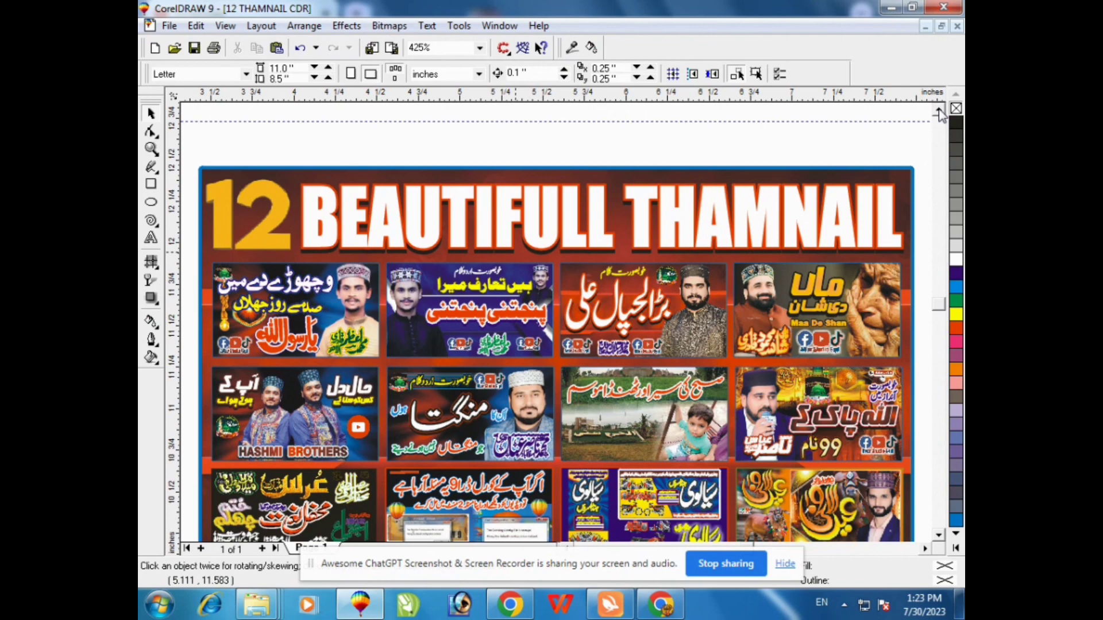